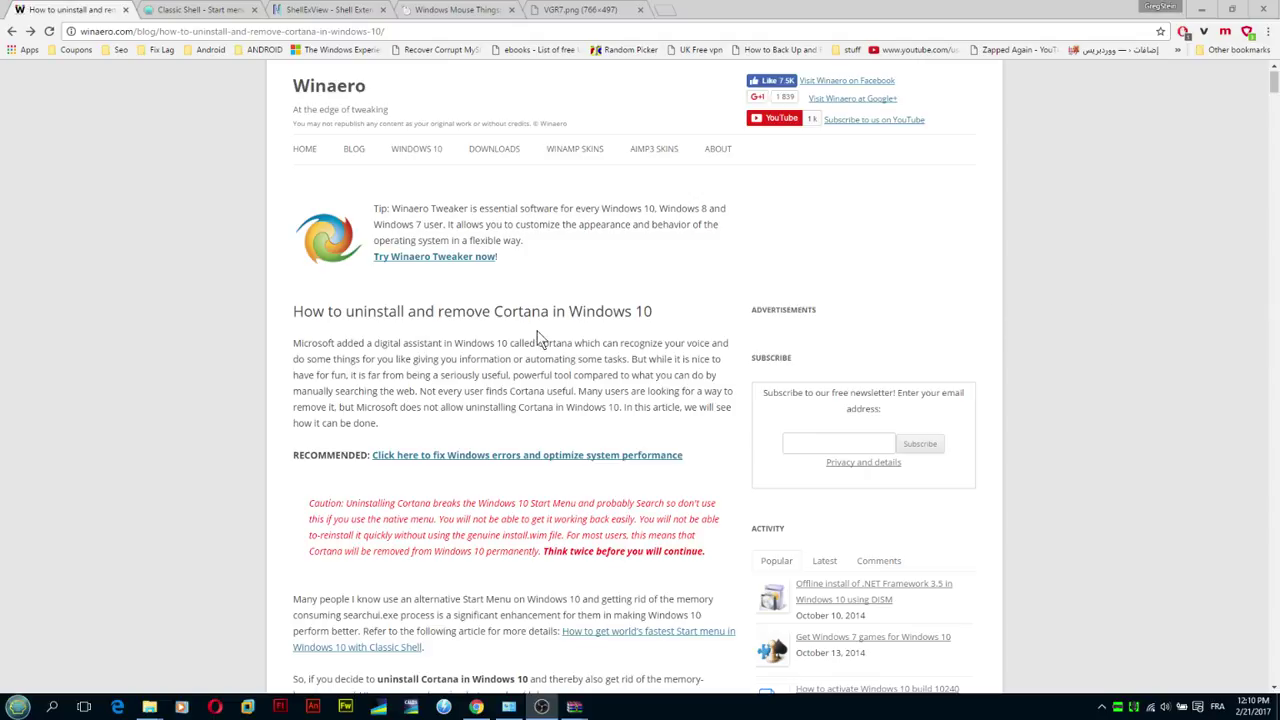
# Step: Read the Winaero article on removing Cortana, from its heading to the Uninstall Cortana ZIP download instructions
pyautogui.moveTo(331, 306); pyautogui.dragTo(671, 306)
pyautogui.click(471, 337)
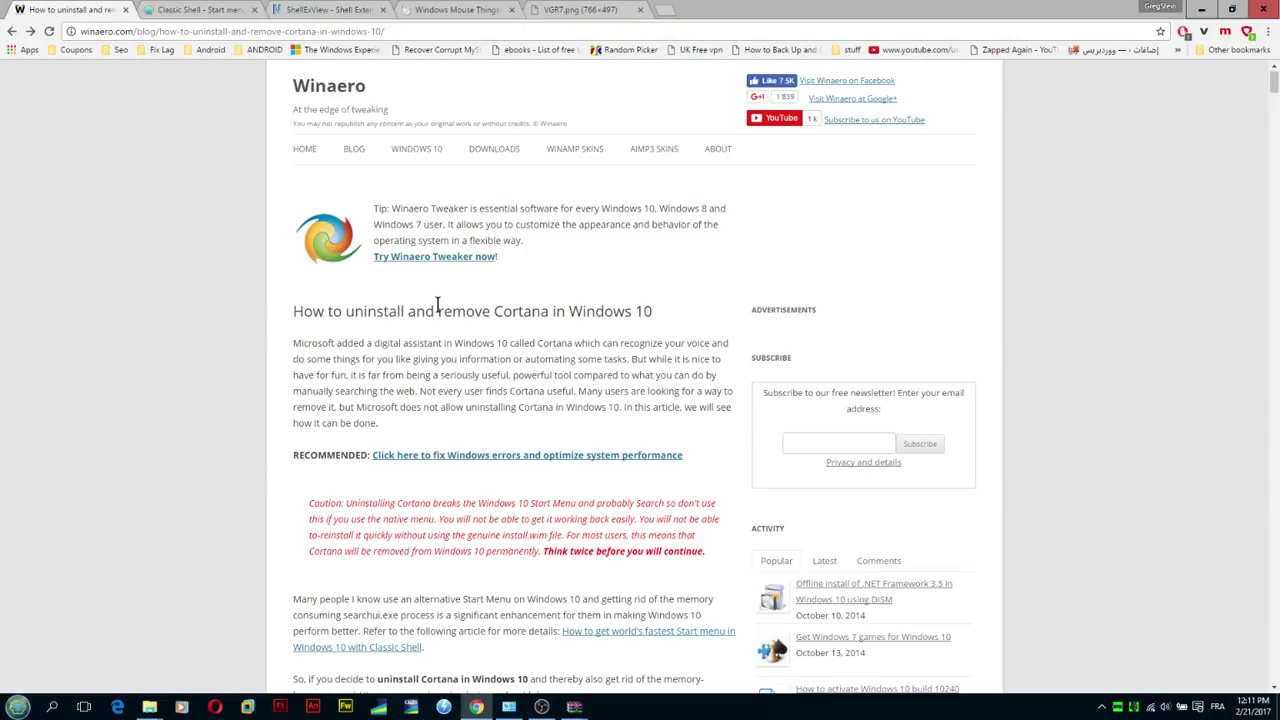
pyautogui.moveTo(437, 305); pyautogui.dragTo(654, 302)
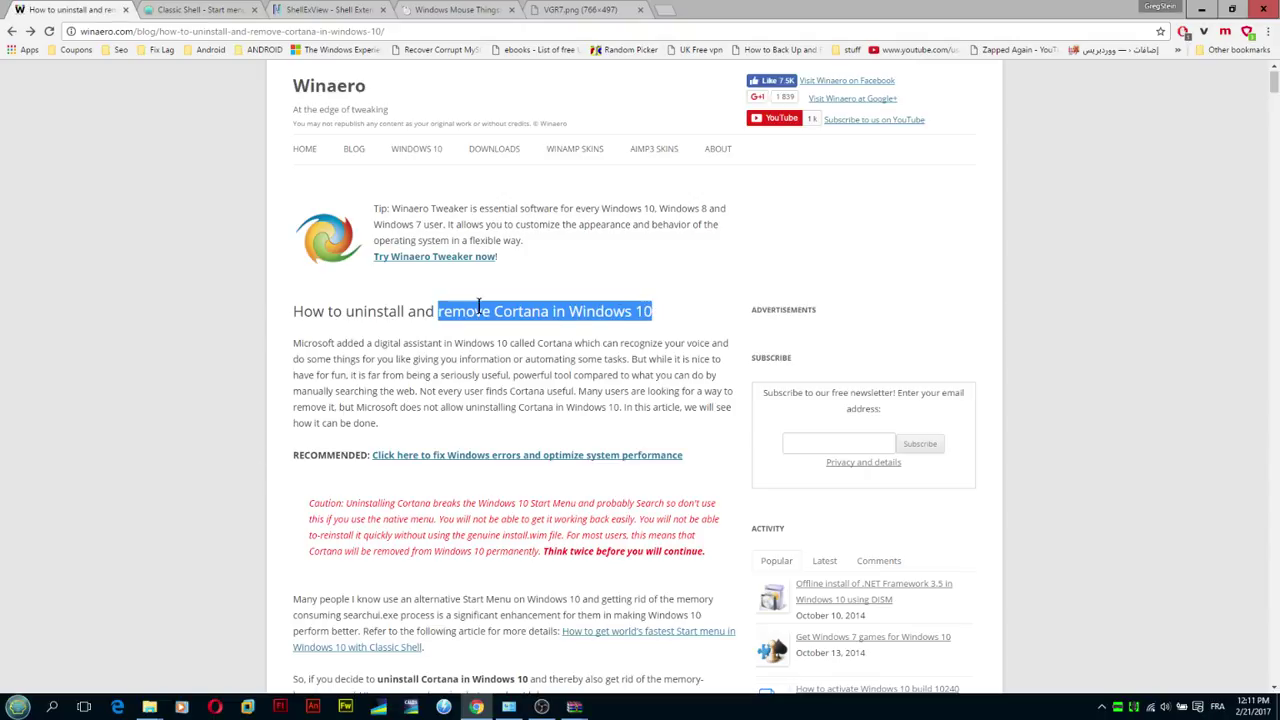
pyautogui.scroll(-3, 480, 390)
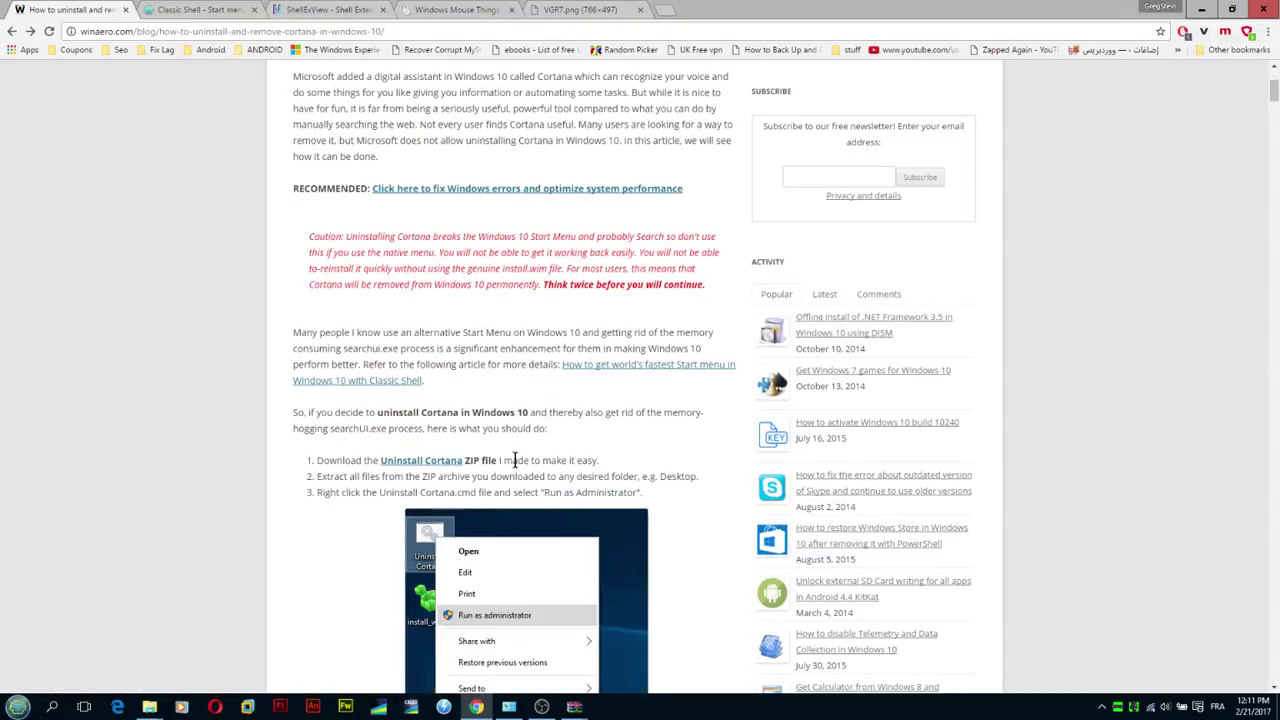
pyautogui.scroll(3, 340, 300)
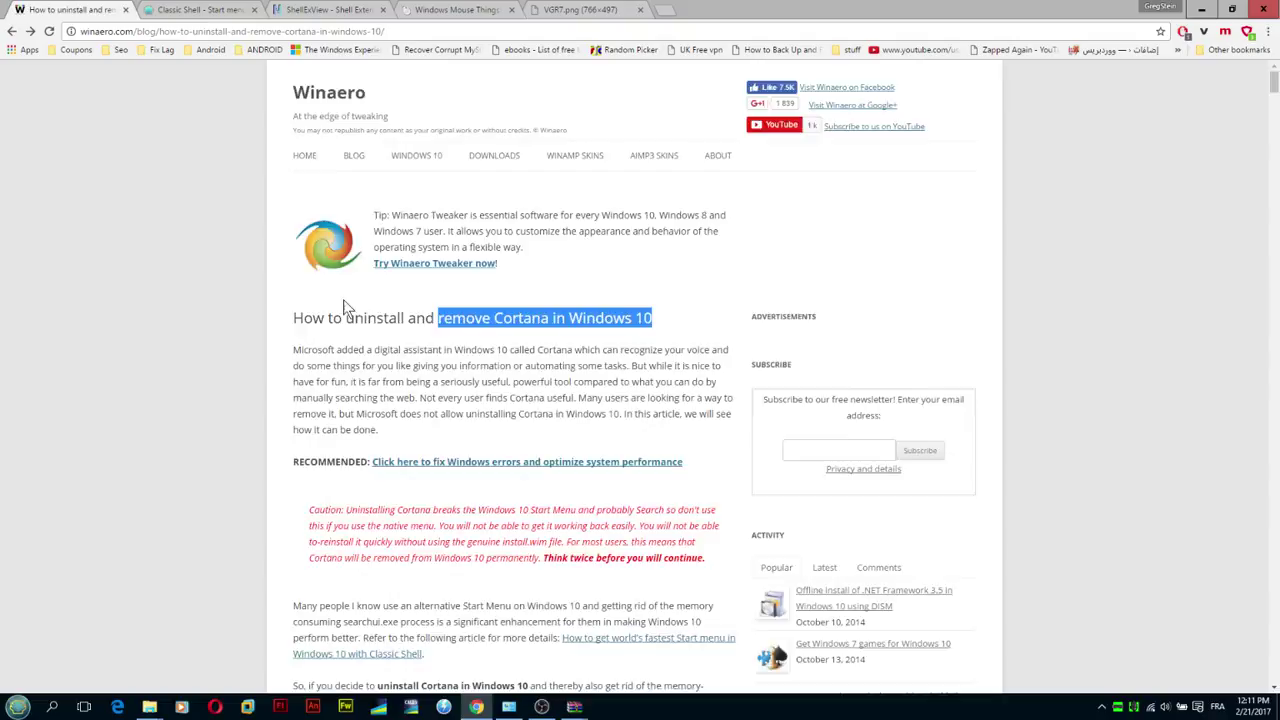
pyautogui.scroll(-5, 343, 306)
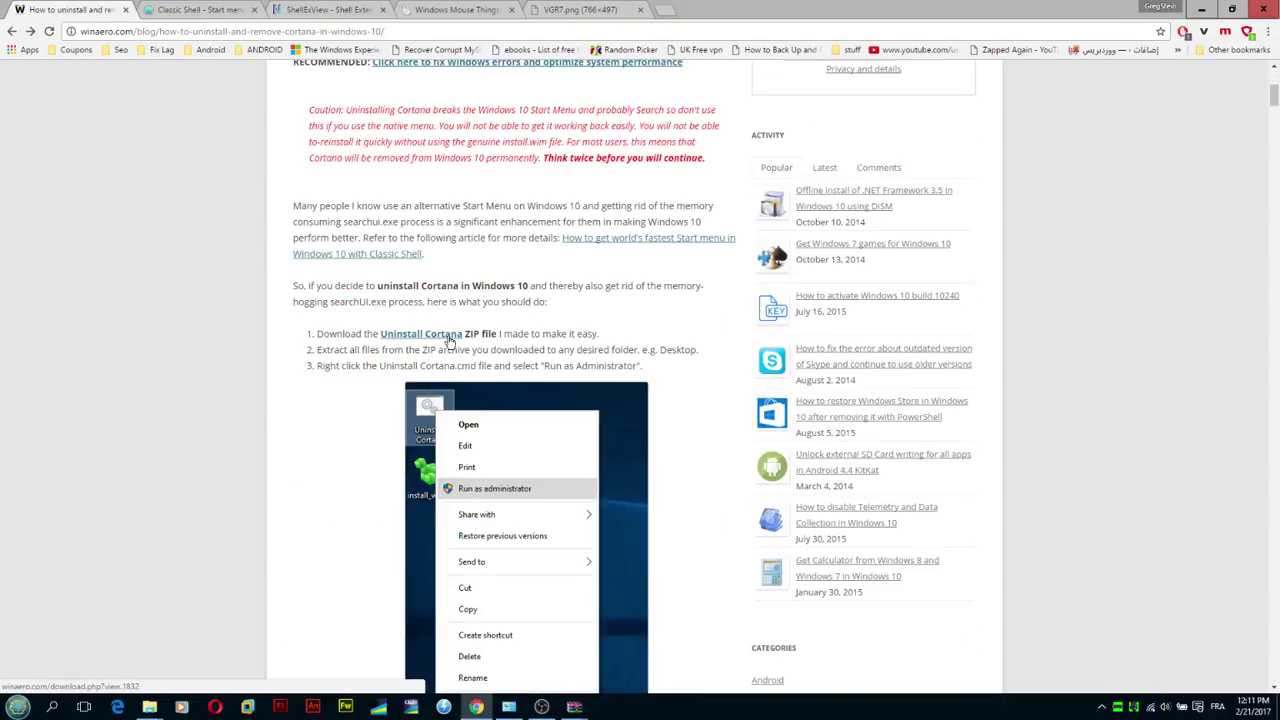
pyautogui.moveTo(446, 340); pyautogui.dragTo(316, 335)
pyautogui.click(490, 334)
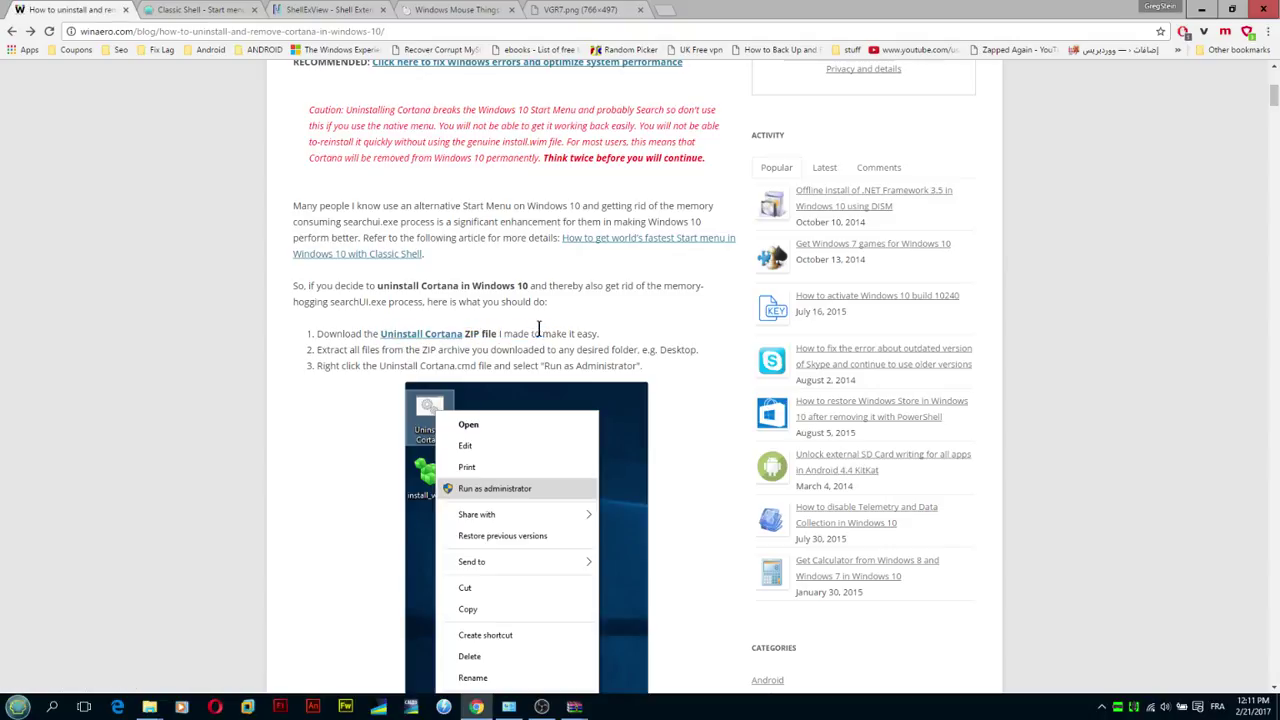
pyautogui.scroll(-3, 446, 366)
# Step: Switch to File Explorer's PlayOn folder and examine the extracted Cortana removal files
pyautogui.moveTo(151, 703)
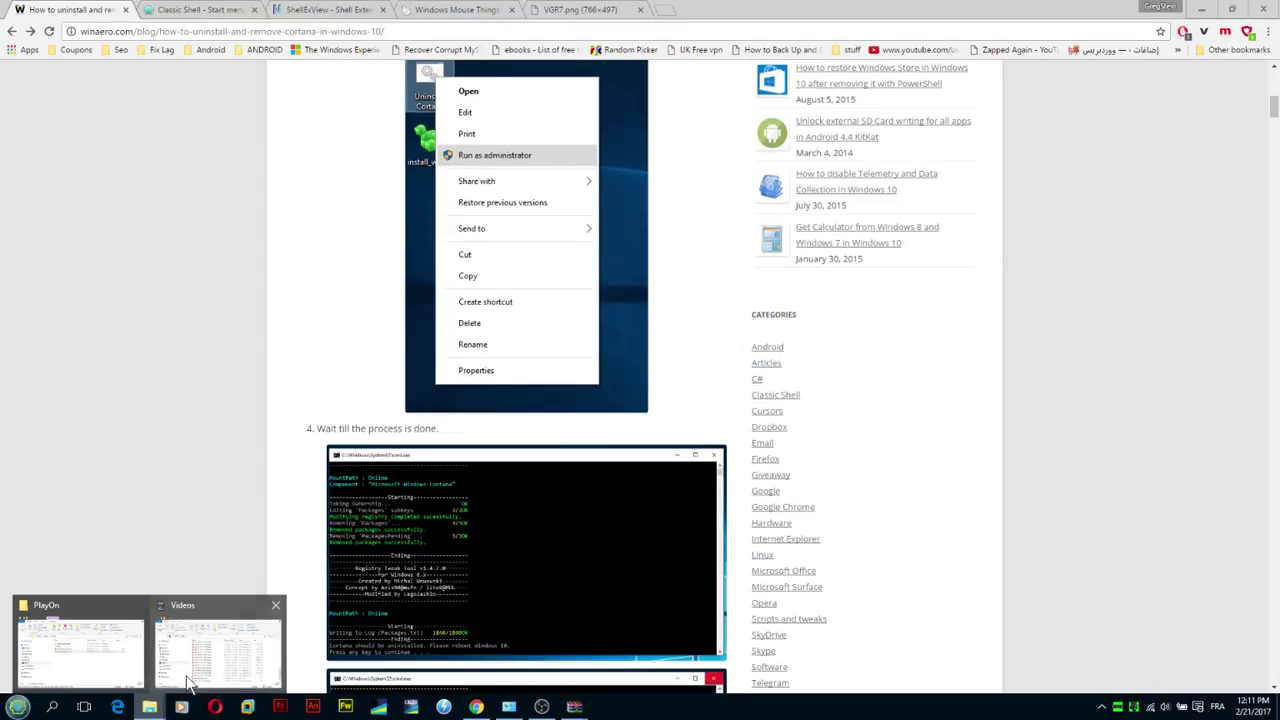
pyautogui.click(94, 650)
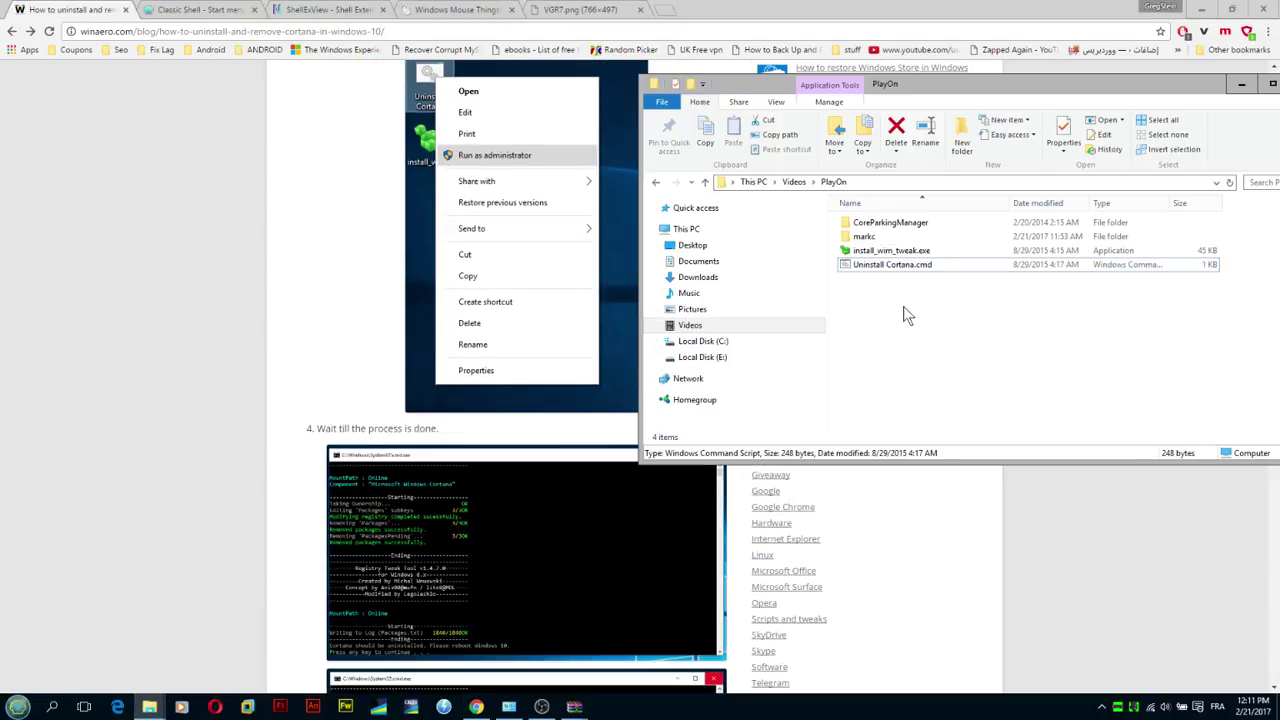
pyautogui.moveTo(903, 316); pyautogui.dragTo(852, 255)
pyautogui.click(147, 294)
# Step: Examine the article's instructions for running Uninstall Cortana.cmd as administrator, including the enlarged context menu screenshot
pyautogui.scroll(2, 313, 334)
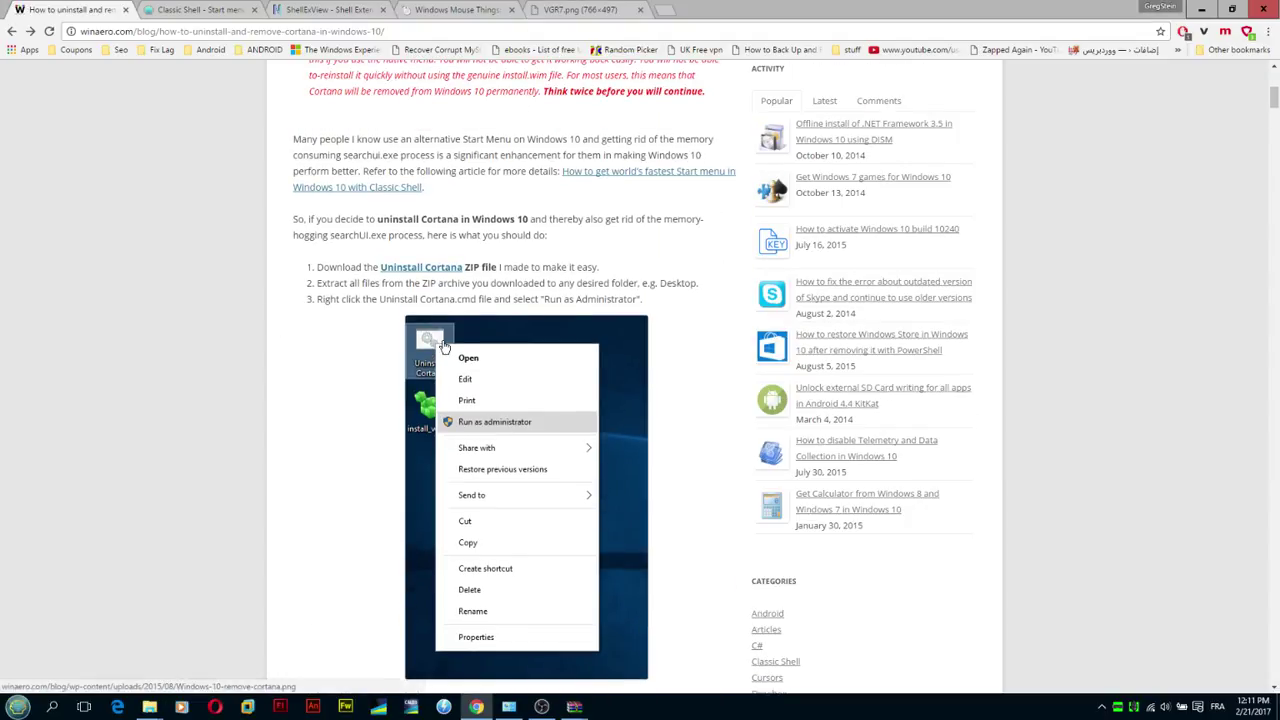
pyautogui.scroll(-4, 444, 345)
pyautogui.scroll(4, 491, 383)
pyautogui.scroll(-4, 500, 300)
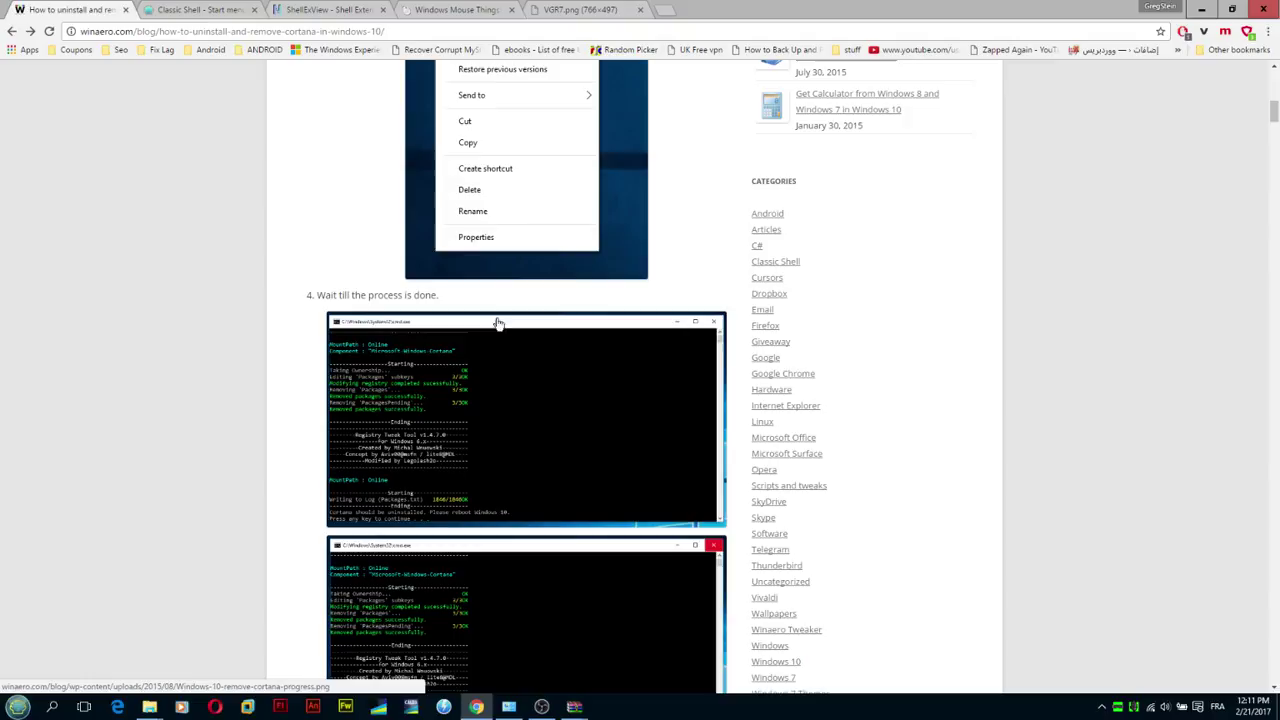
pyautogui.scroll(2, 495, 318)
pyautogui.scroll(-3, 508, 250)
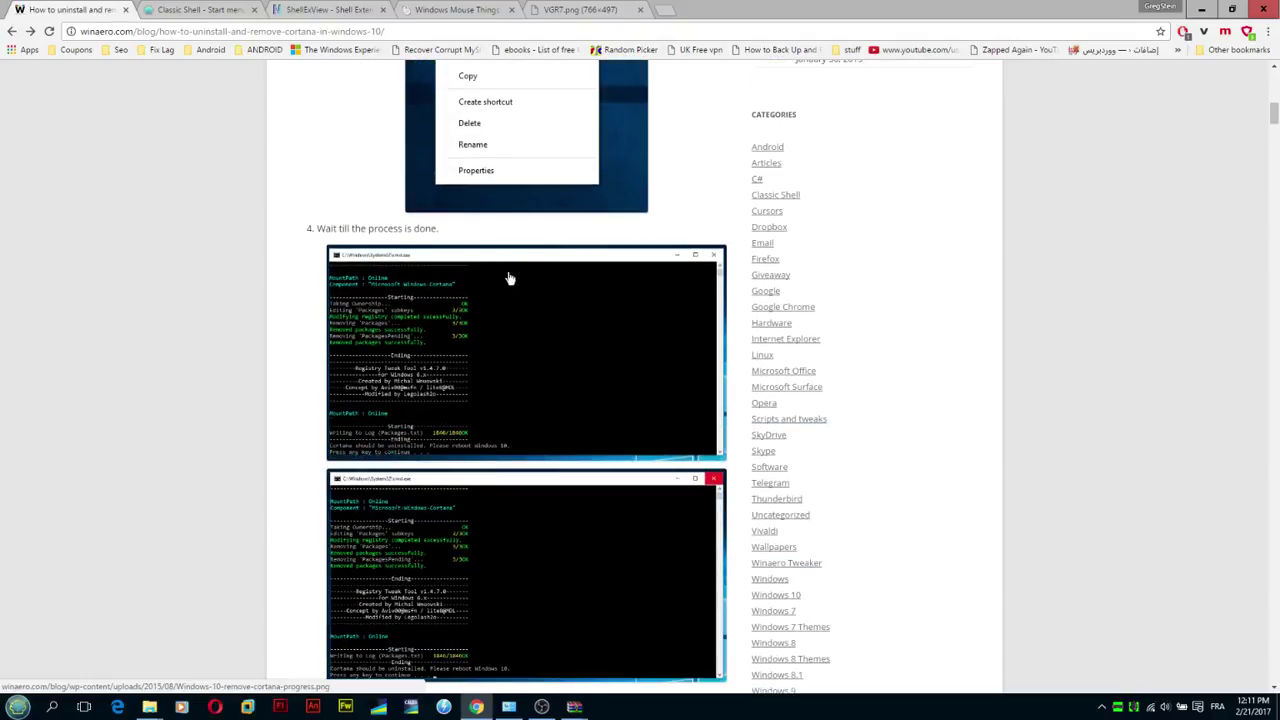
pyautogui.scroll(3, 510, 278)
pyautogui.click(500, 222)
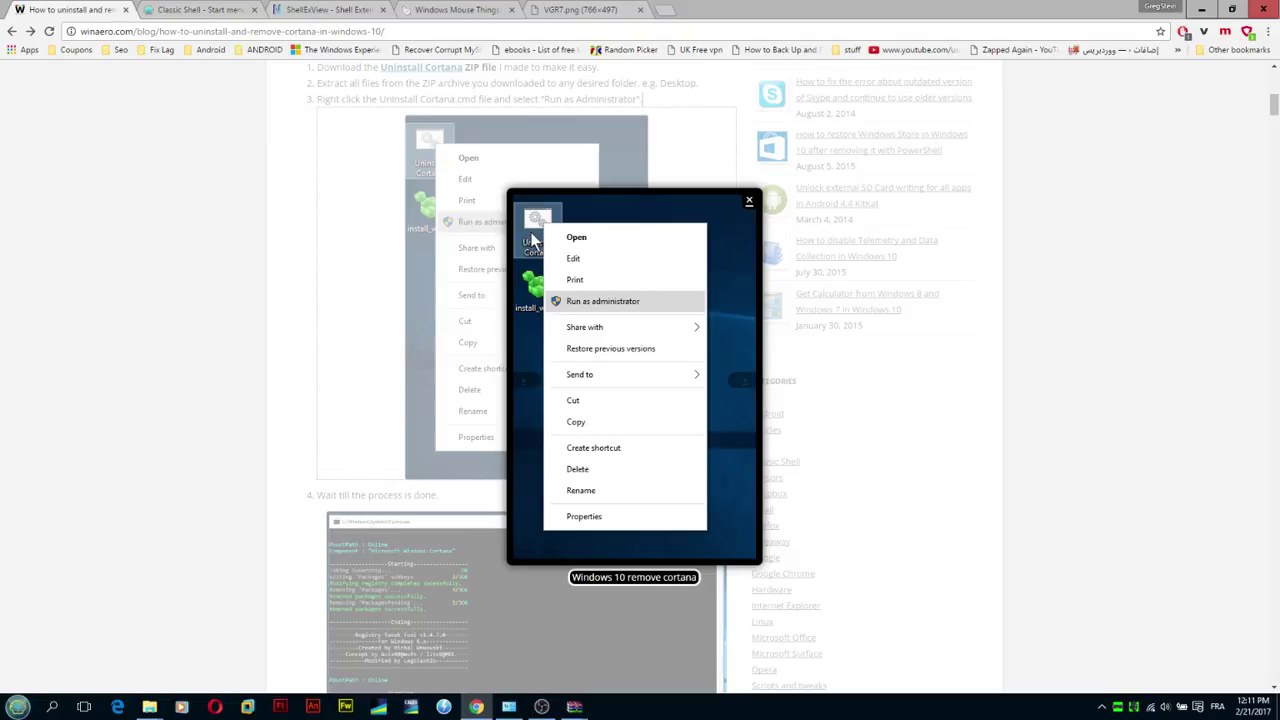
pyautogui.click(226, 343)
pyautogui.scroll(-3, 256, 365)
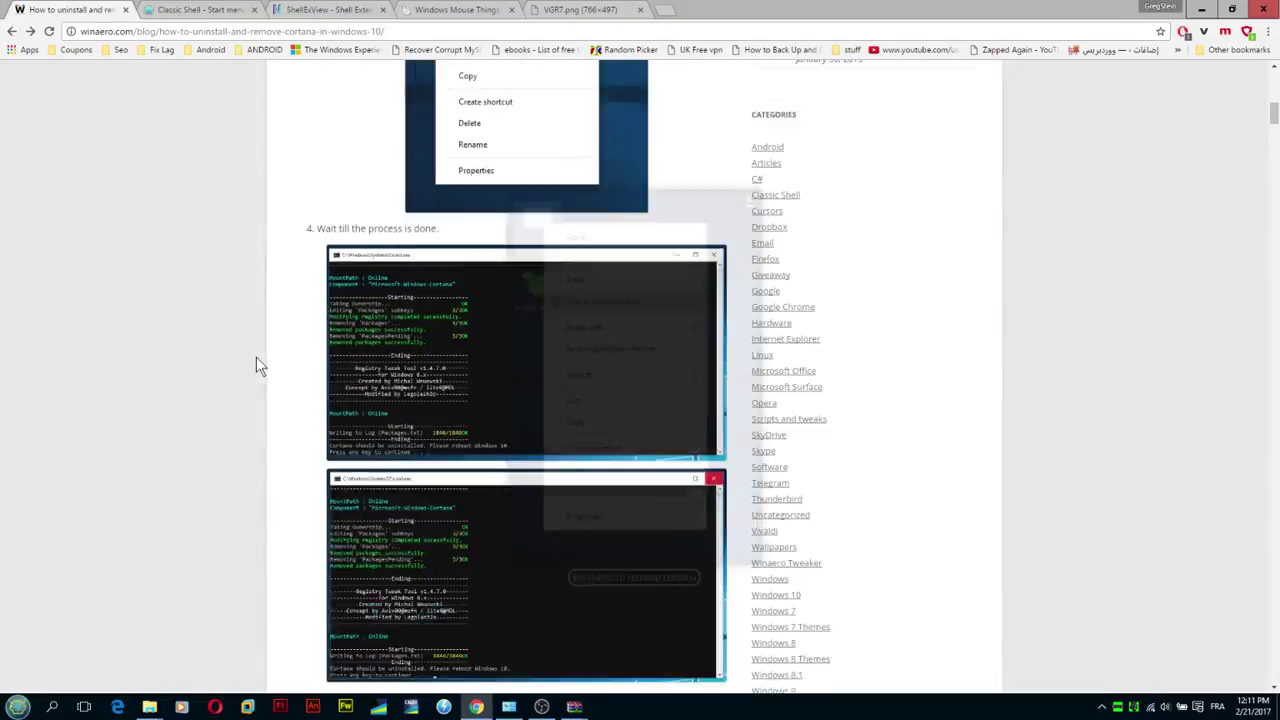
# Step: Review the remaining Cortana removal instructions through the Windows 10 restart, and return to the article's introduction
pyautogui.scroll(-5, 256, 365)
pyautogui.scroll(10, 466, 310)
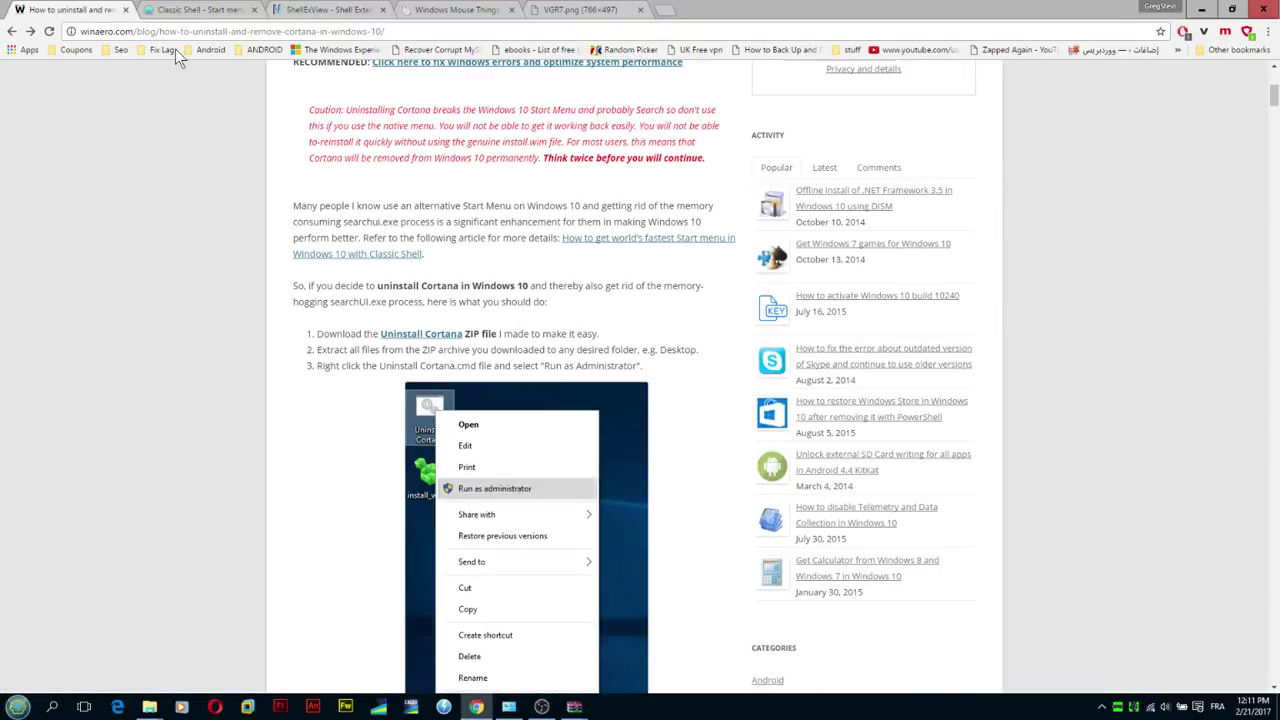
pyautogui.scroll(-6, 483, 404)
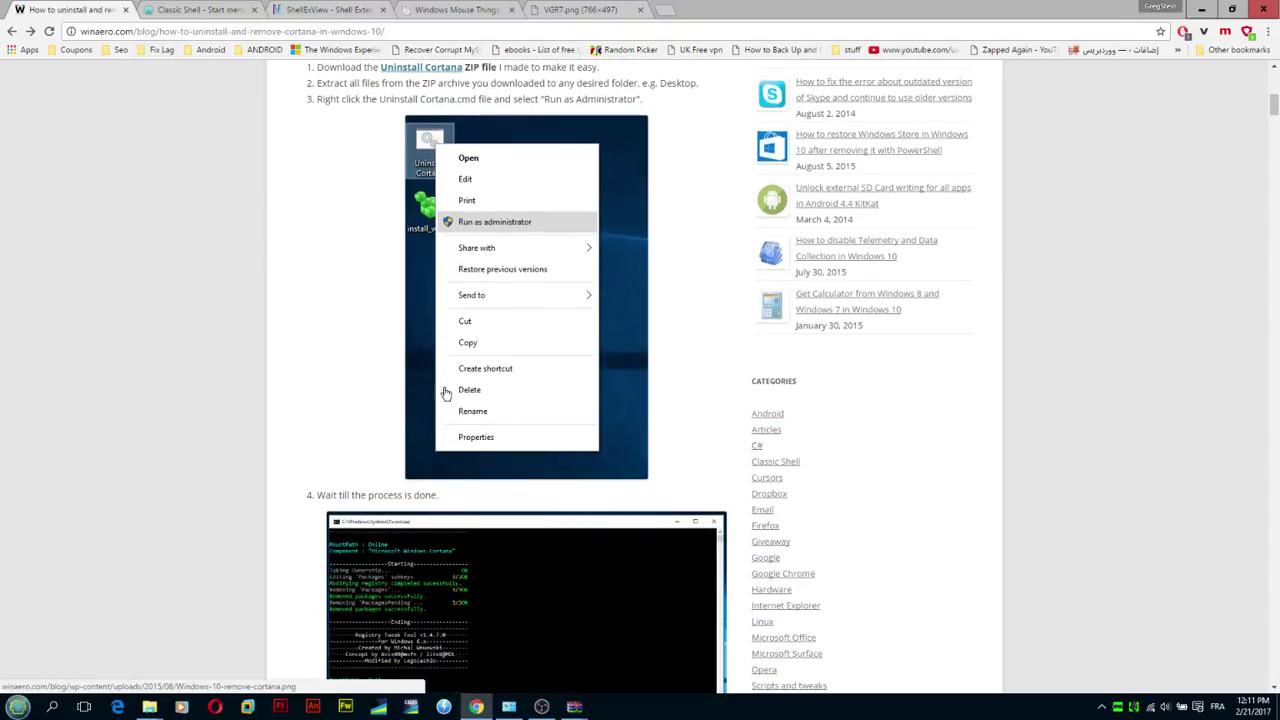
pyautogui.scroll(-4, 483, 404)
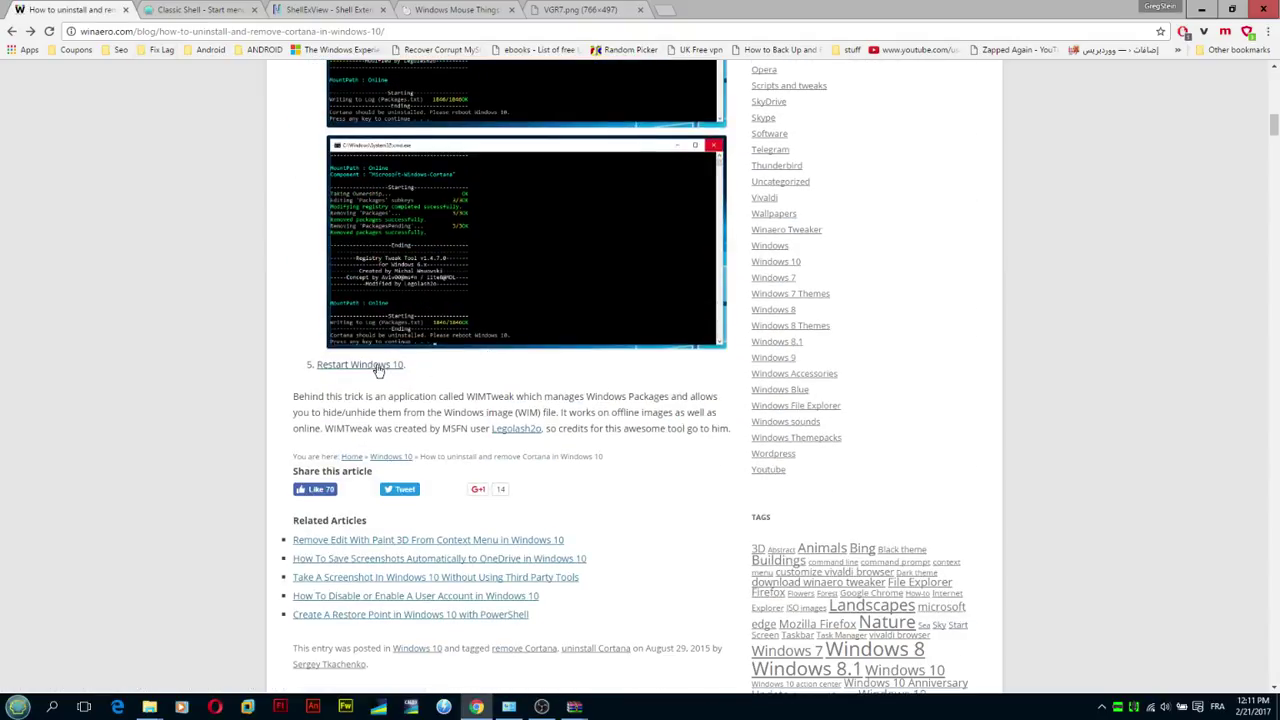
pyautogui.scroll(9, 247, 395)
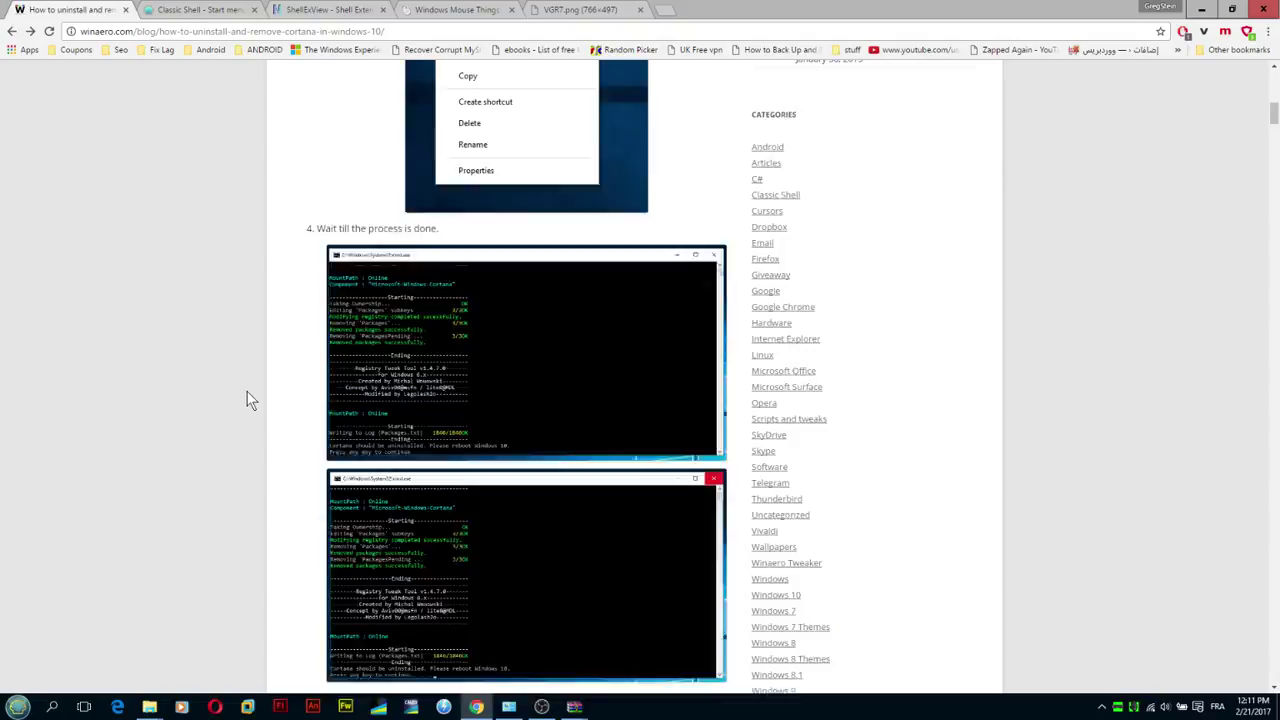
pyautogui.scroll(3, 250, 400)
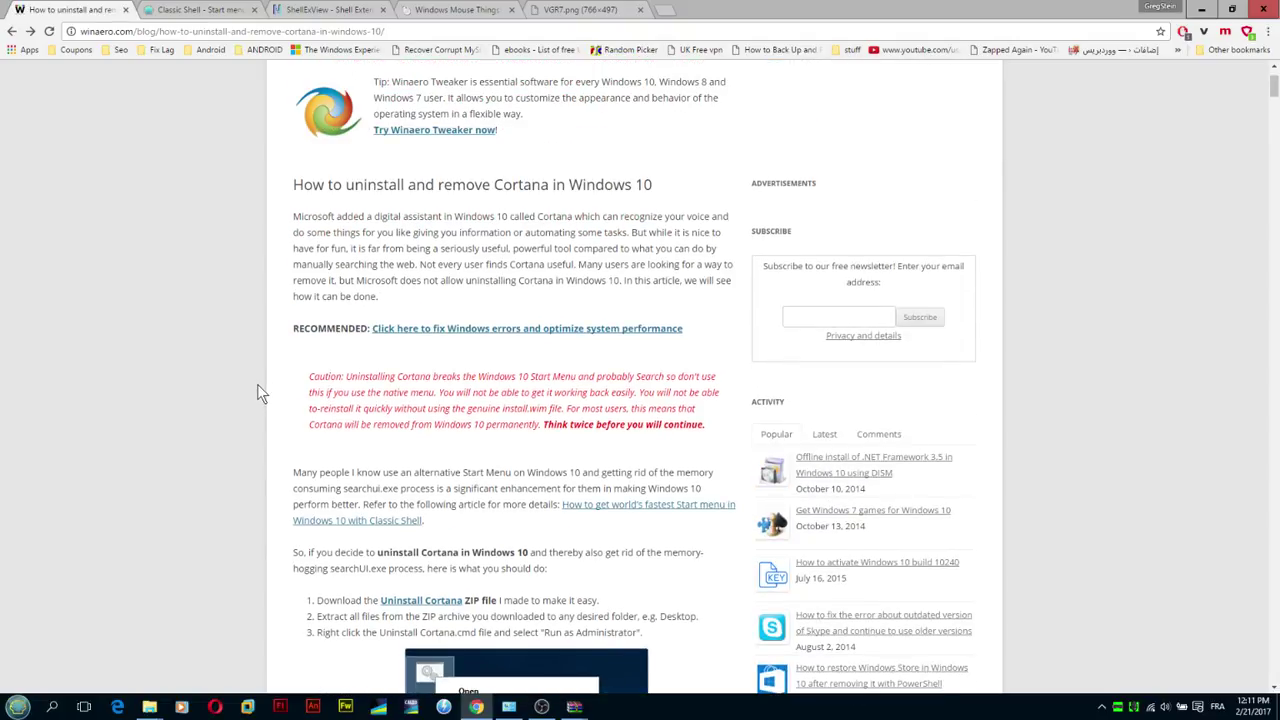
pyautogui.click(12, 706)
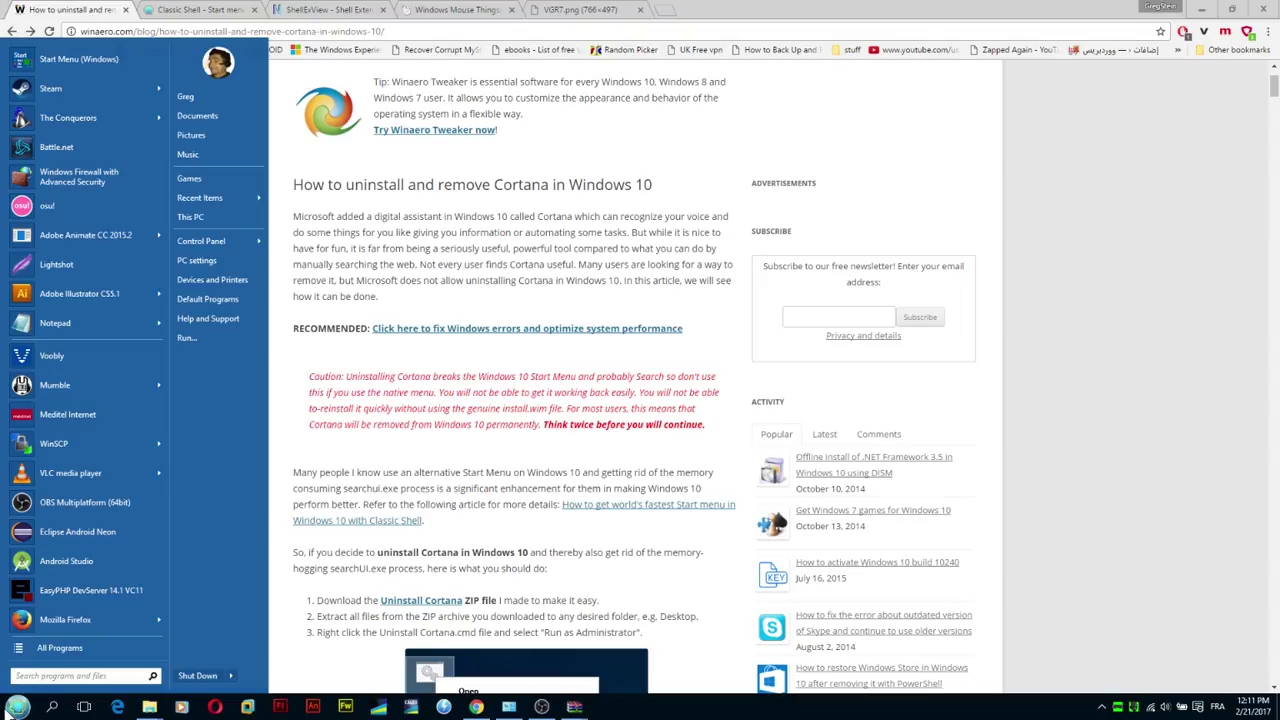
pyautogui.click(423, 486)
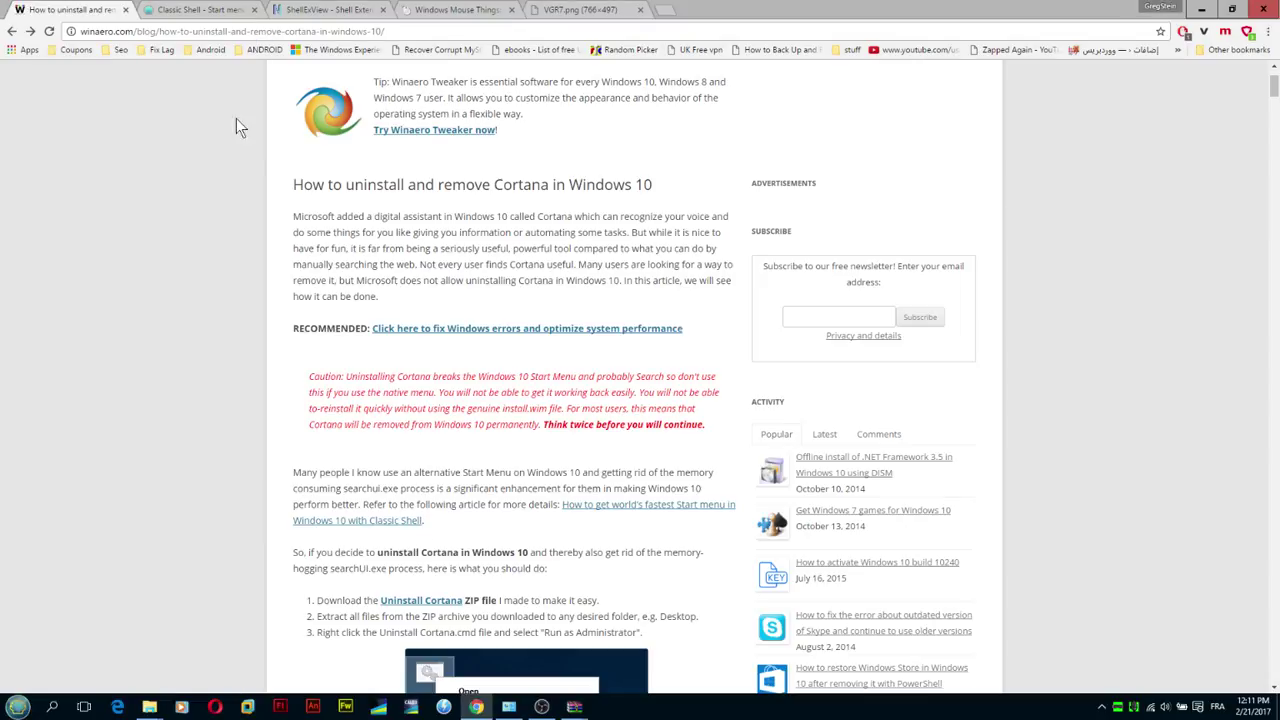
pyautogui.click(197, 9)
pyautogui.click(210, 31)
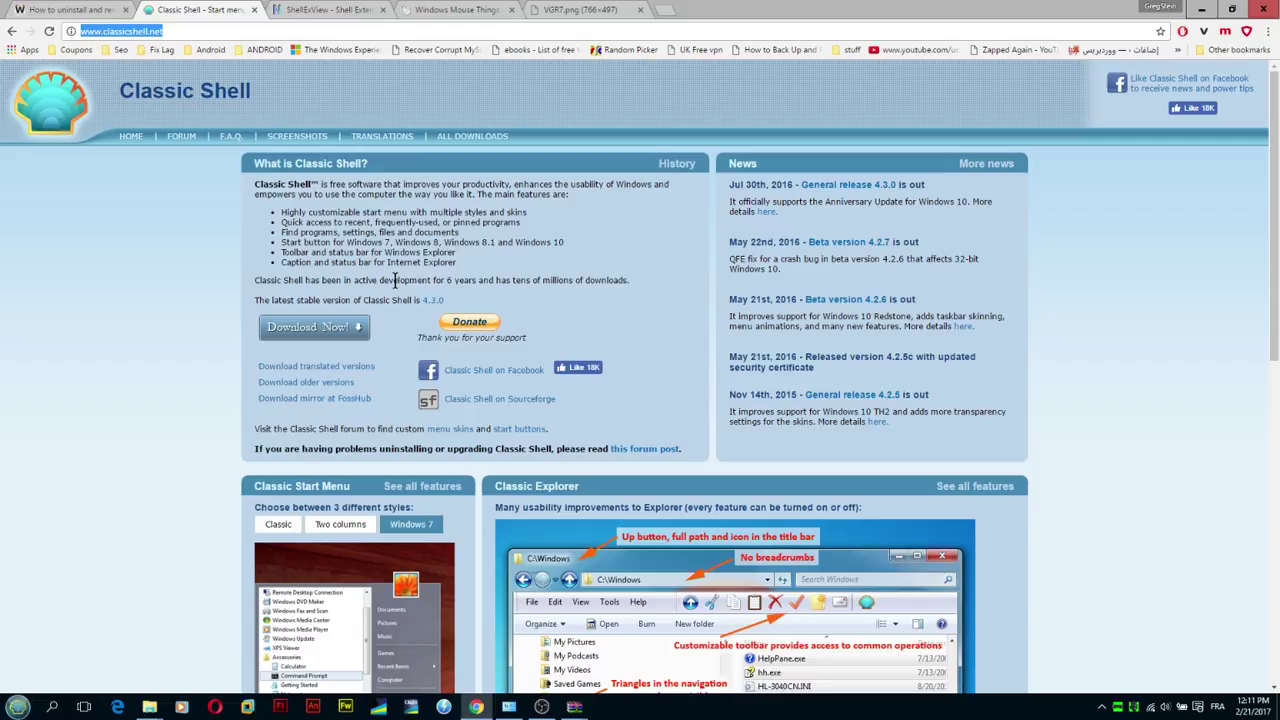
pyautogui.scroll(-3, 239, 443)
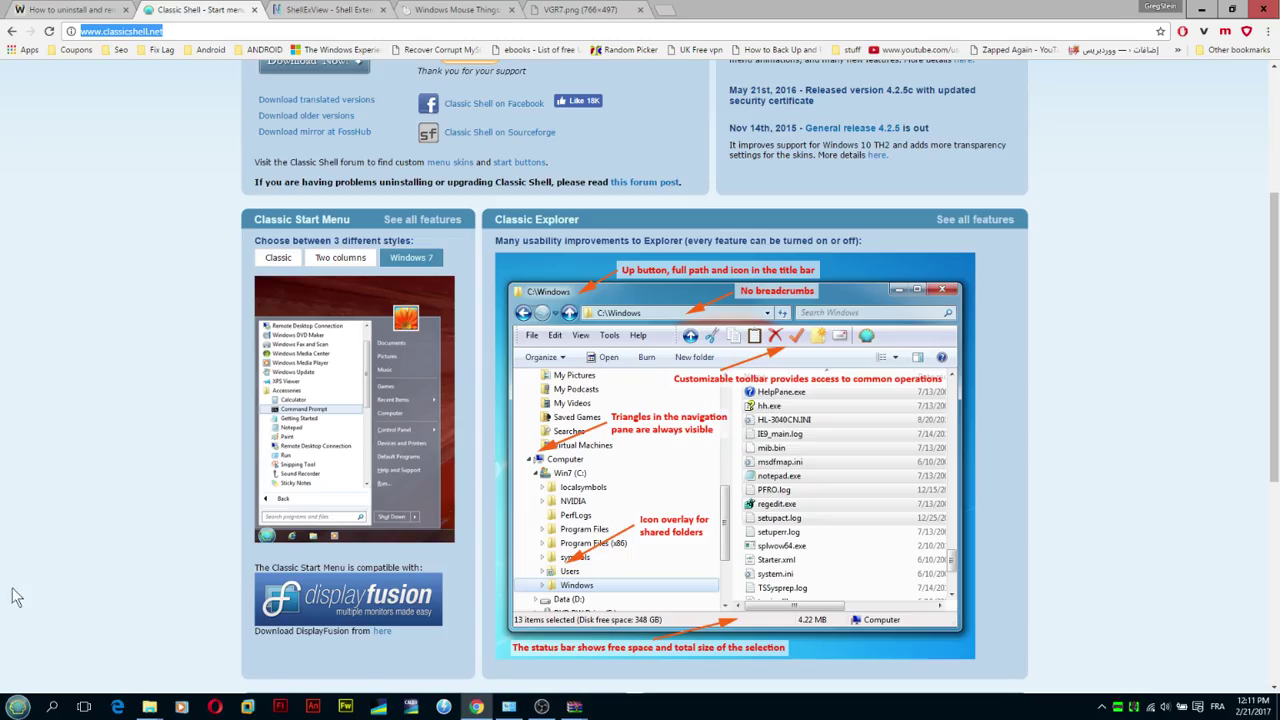
# Step: Inspect the Start menu's full program list and compare it with the Classic Start Menu preview on the website
pyautogui.press('super')
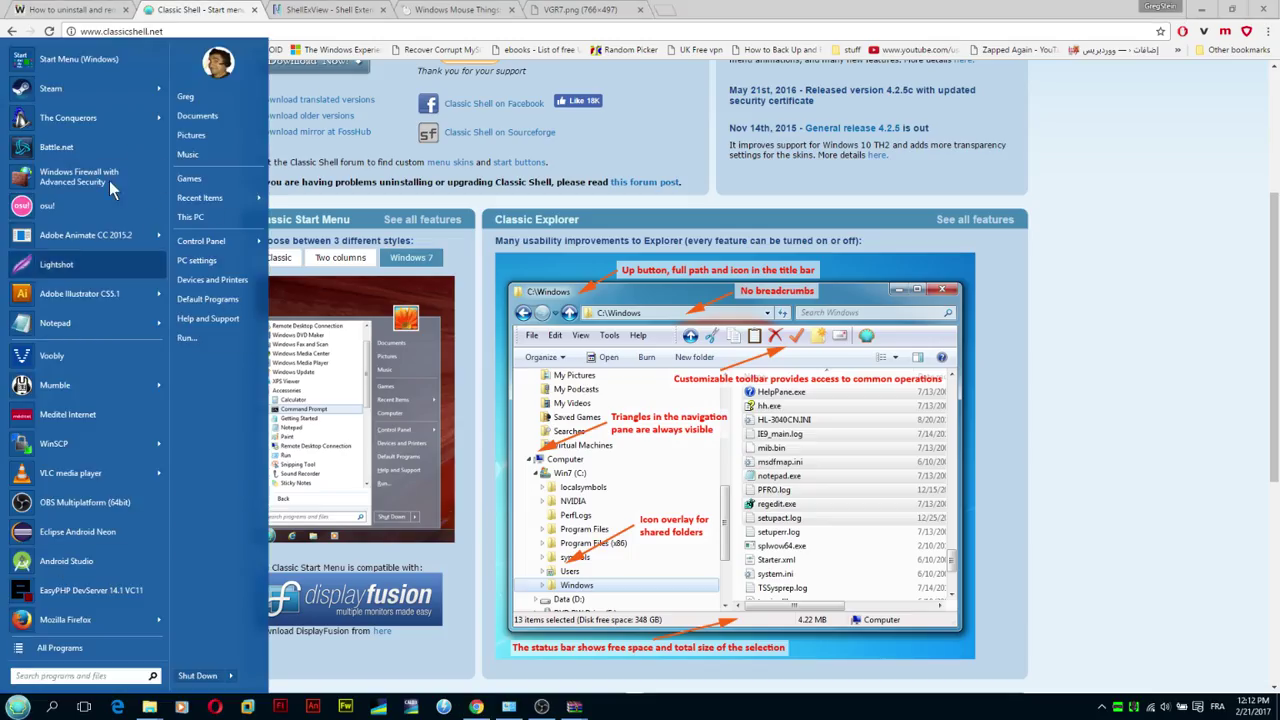
pyautogui.click(49, 645)
pyautogui.moveTo(164, 87); pyautogui.dragTo(148, 607)
pyautogui.click(5, 690)
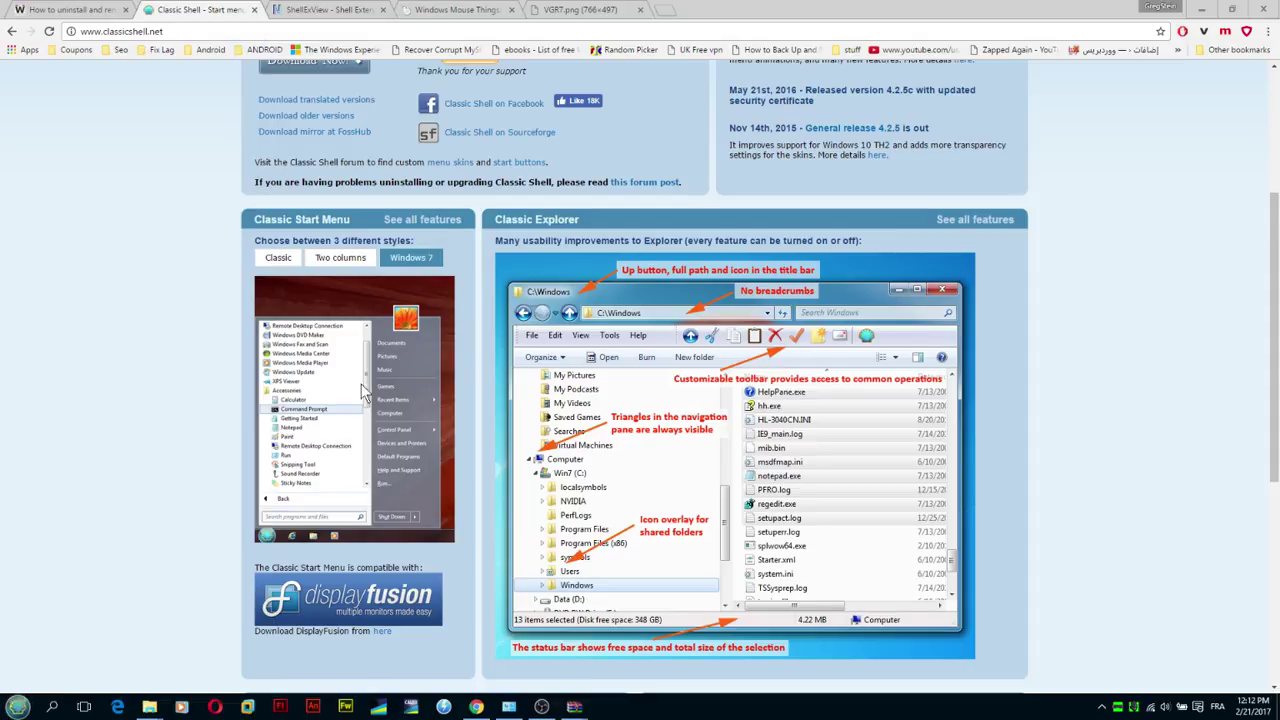
pyautogui.scroll(3, 361, 384)
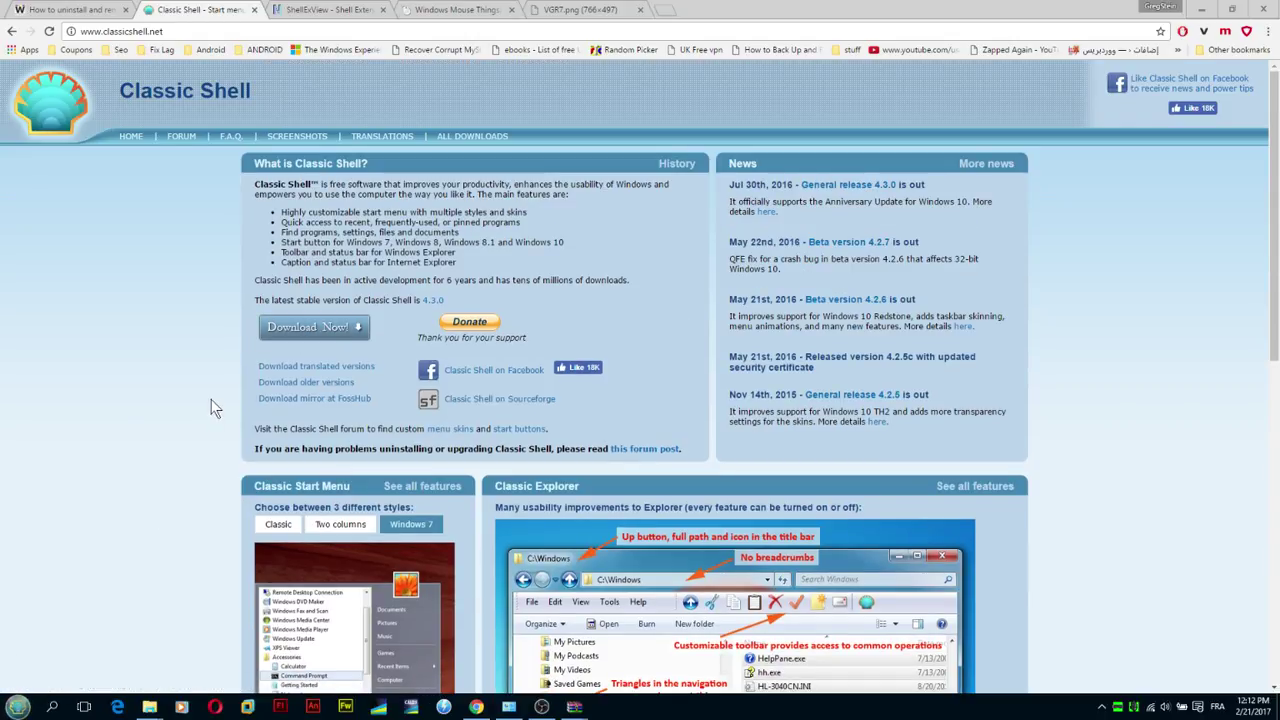
# Step: Recheck the Cortana article's download and run instructions, and go back to the Classic Shell website
pyautogui.click(85, 10)
pyautogui.scroll(-2, 394, 446)
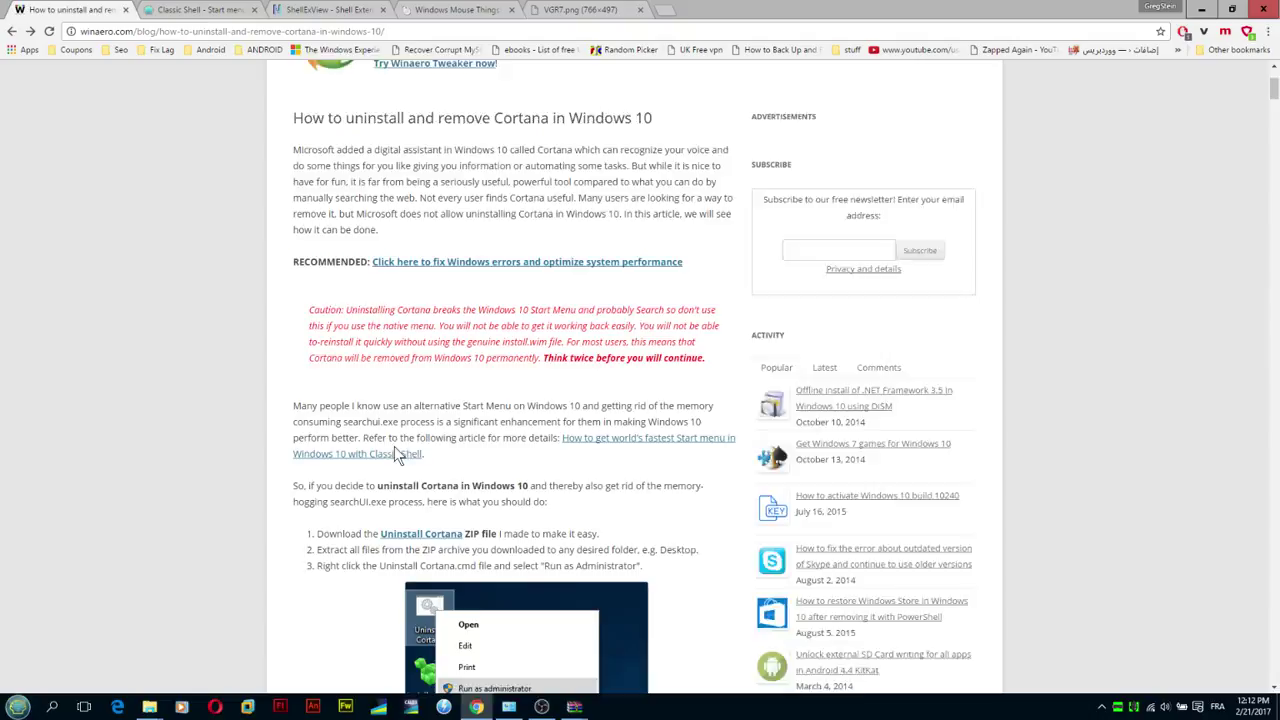
pyautogui.scroll(-2, 424, 420)
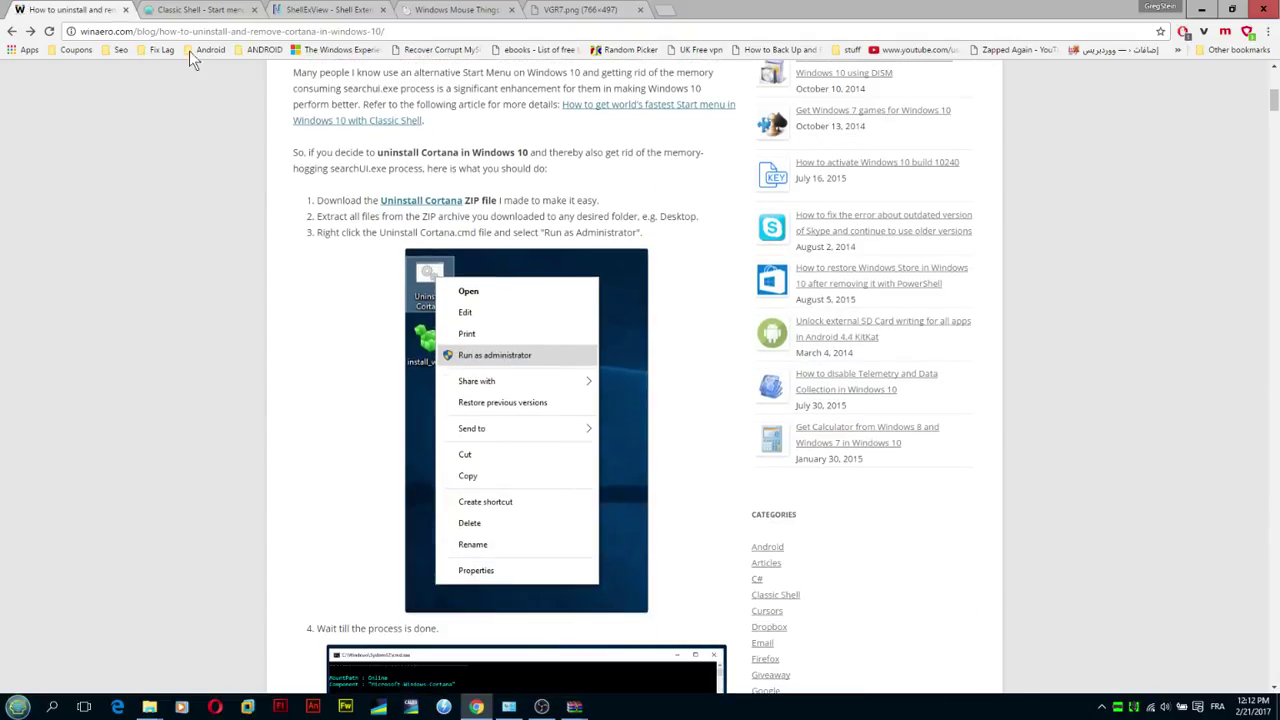
pyautogui.click(180, 10)
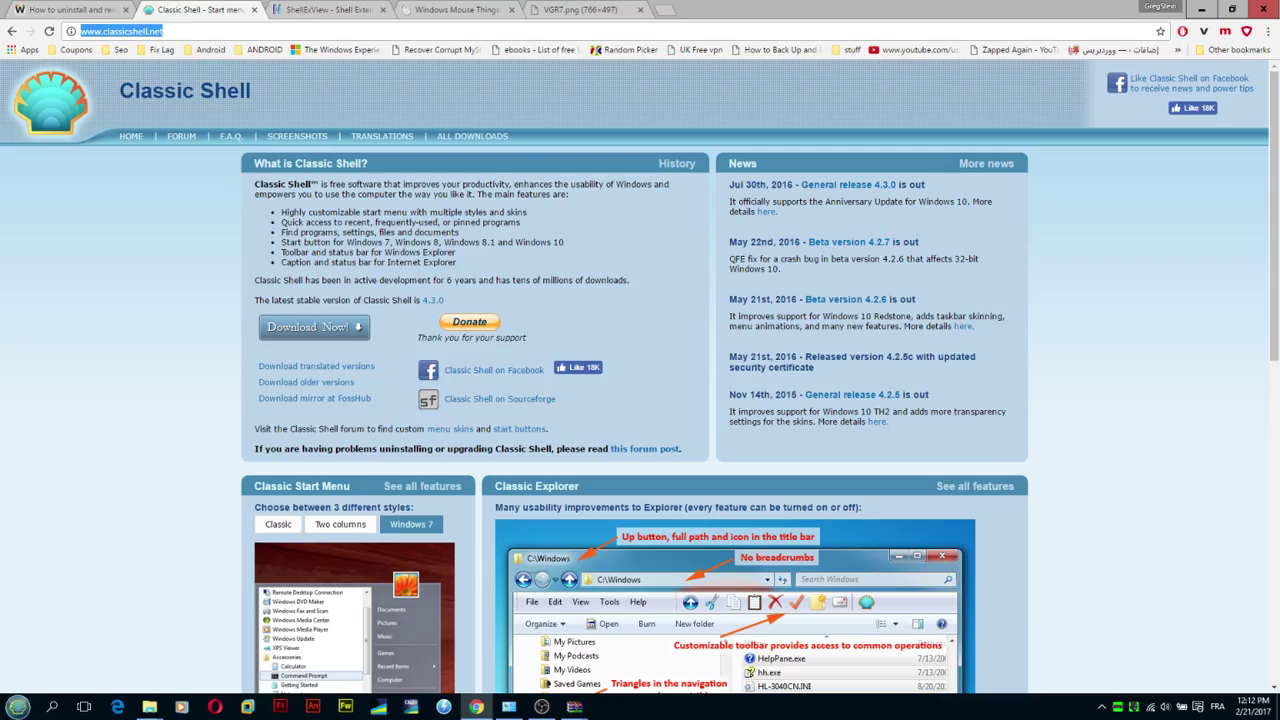
# Step: Show the desktop and look over the options in its context menu
pyautogui.rightClick(785, 706)
pyautogui.click(853, 625)
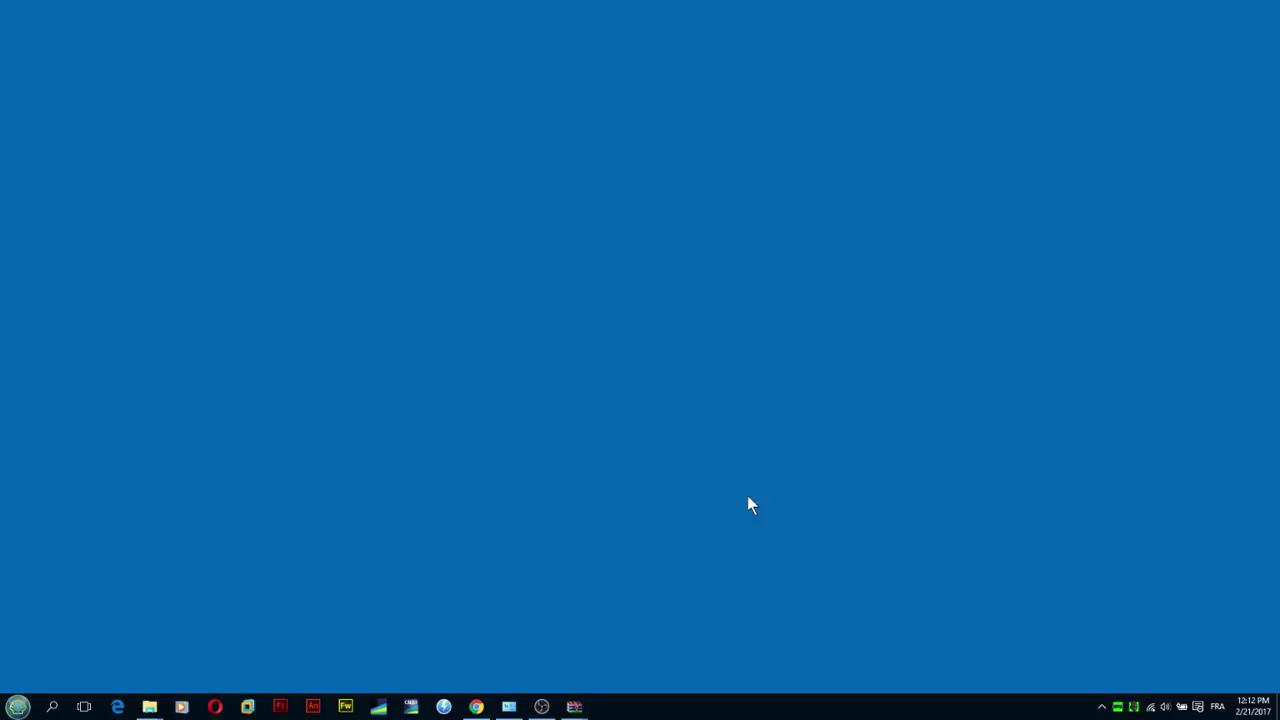
pyautogui.rightClick(687, 462)
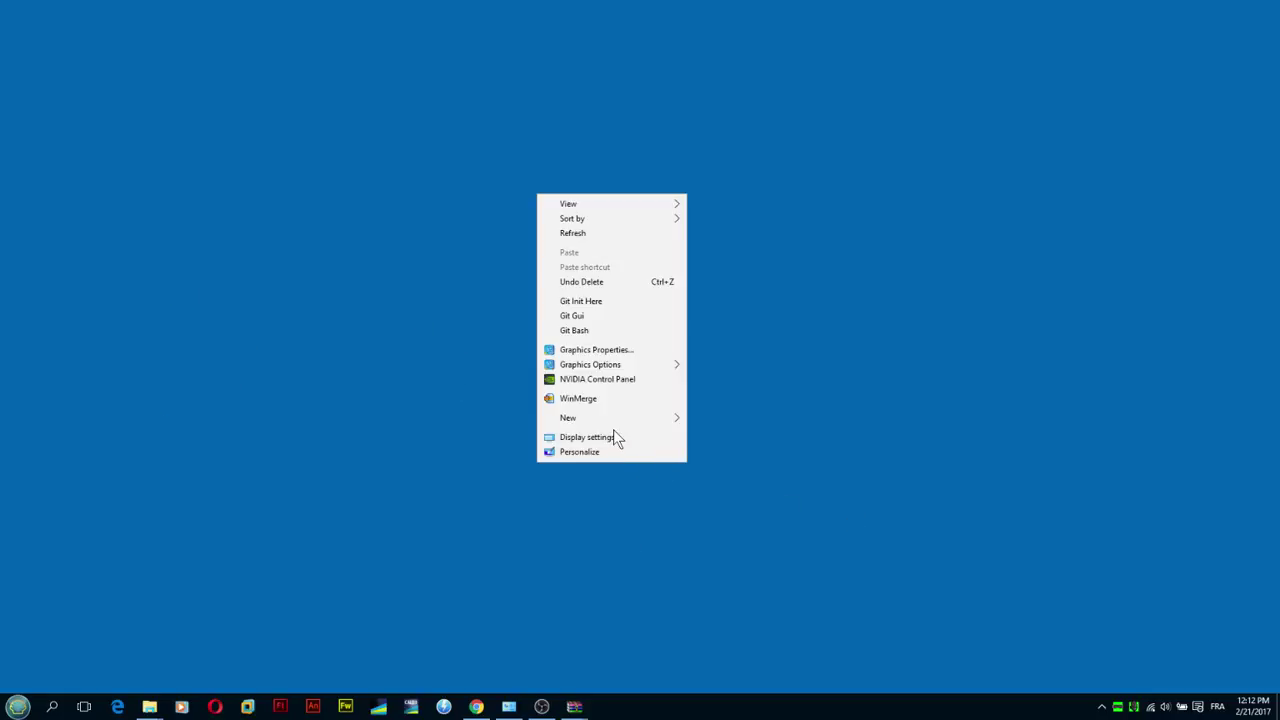
pyautogui.click(440, 519)
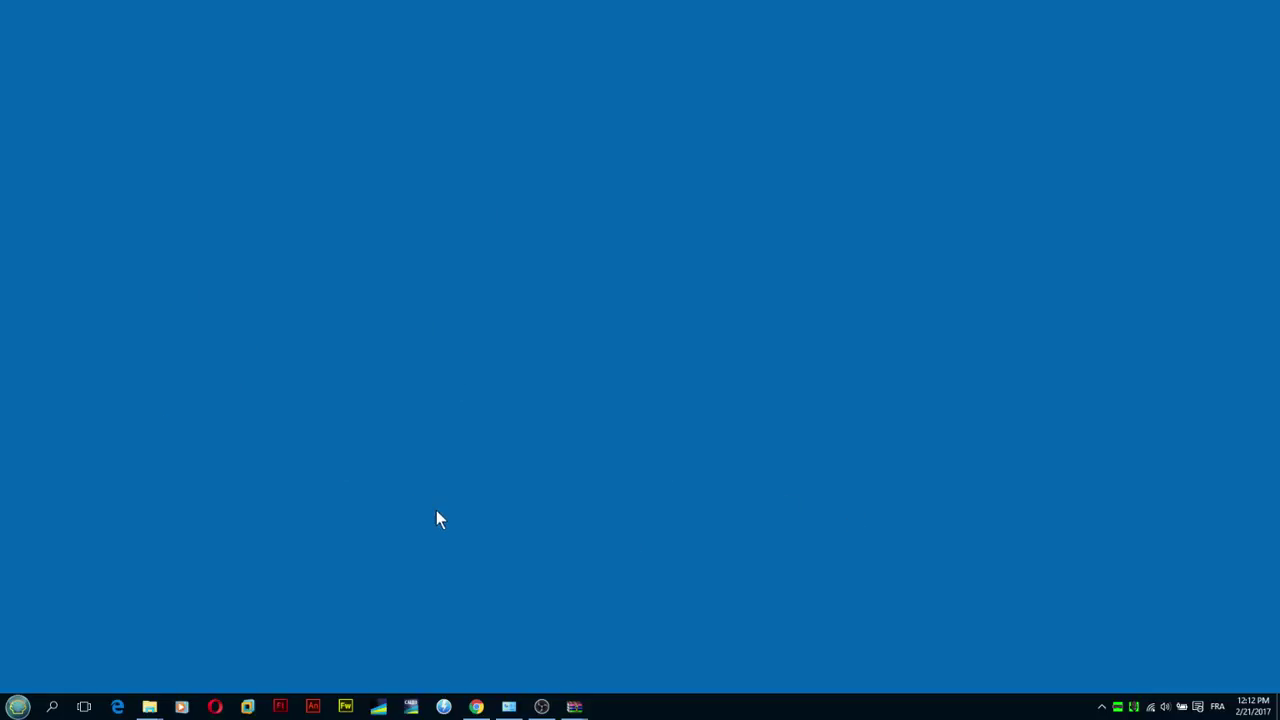
# Step: Review the system's display settings from the desktop and open the Notifications & actions settings
pyautogui.rightClick(672, 338)
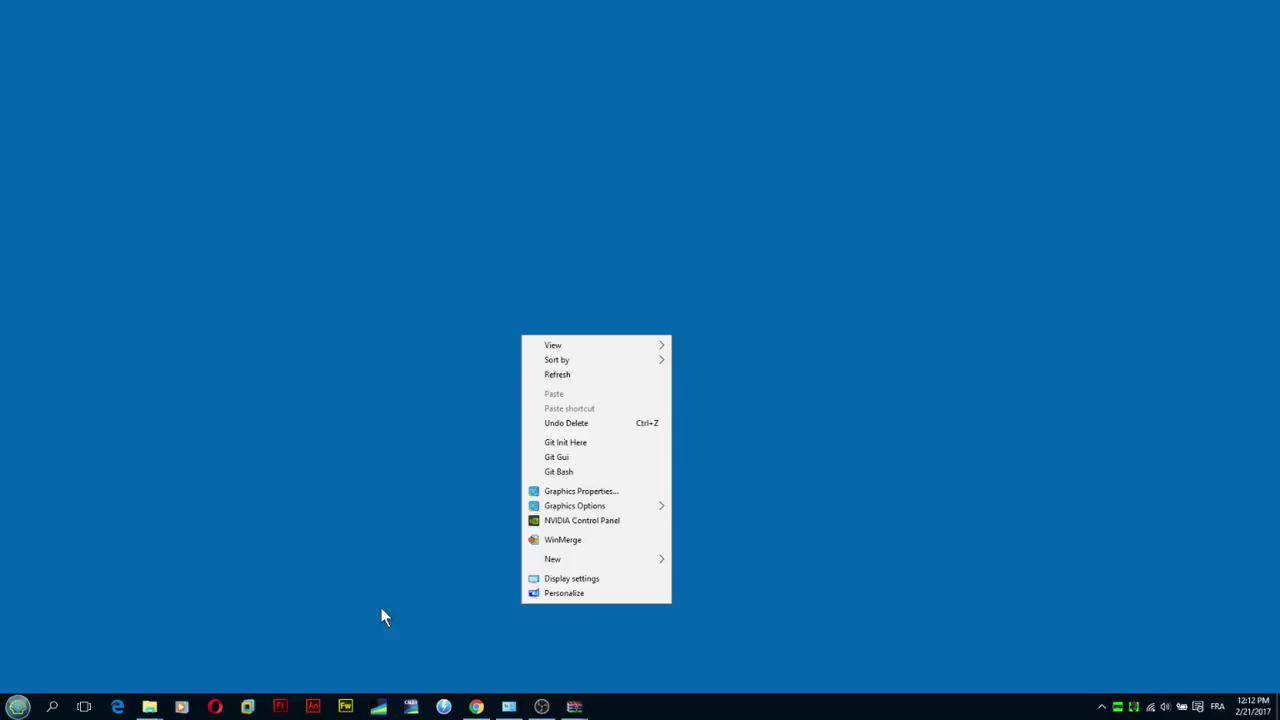
pyautogui.click(636, 582)
pyautogui.scroll(-2, 820, 370)
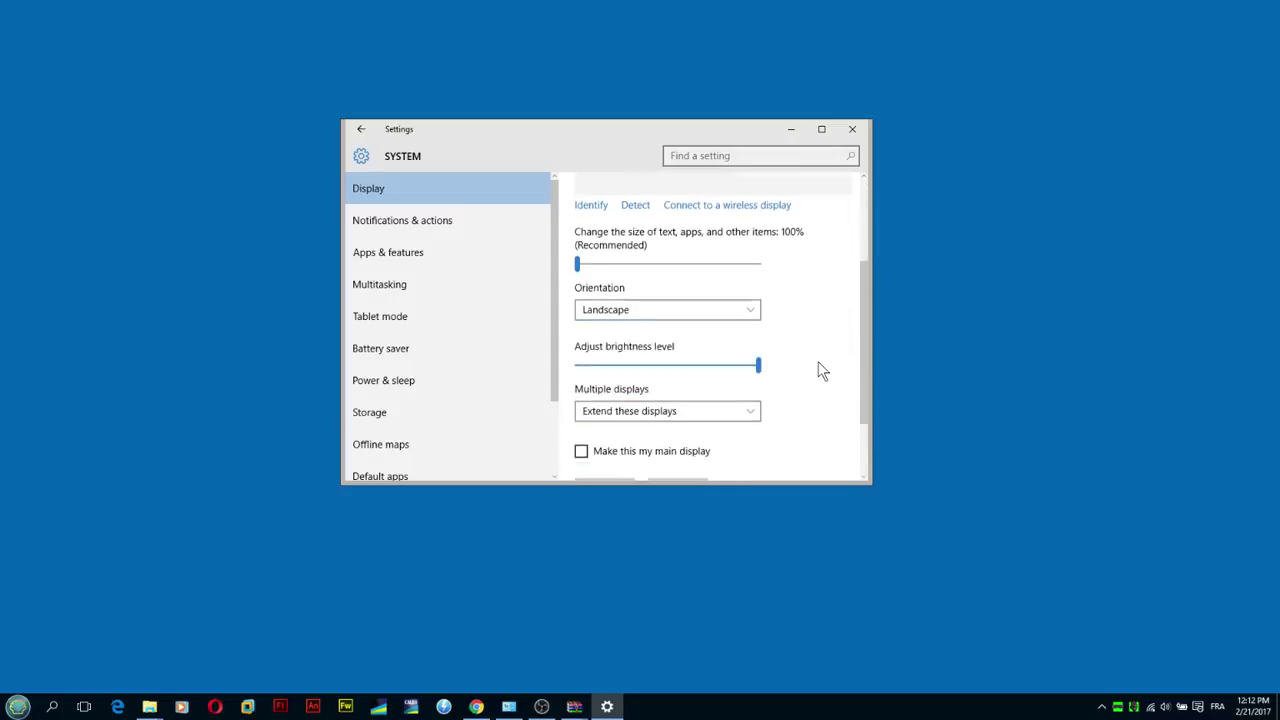
pyautogui.scroll(-2, 820, 370)
pyautogui.click(645, 437)
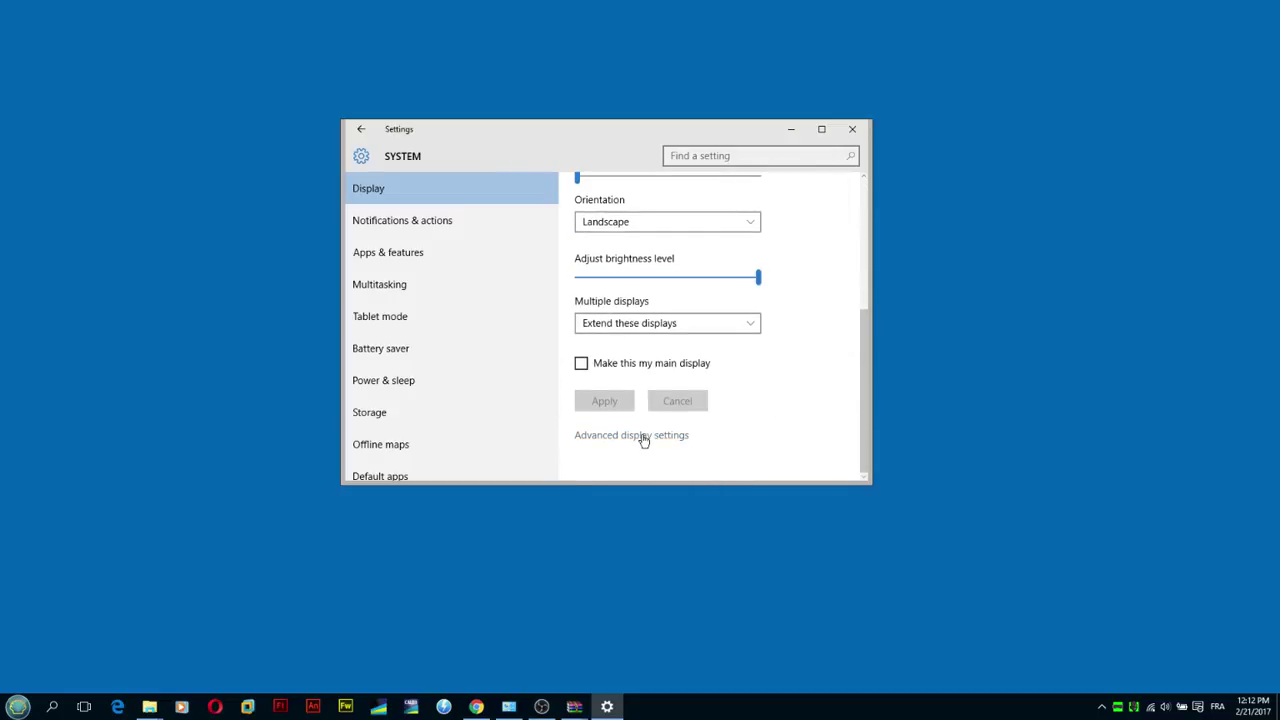
pyautogui.click(400, 223)
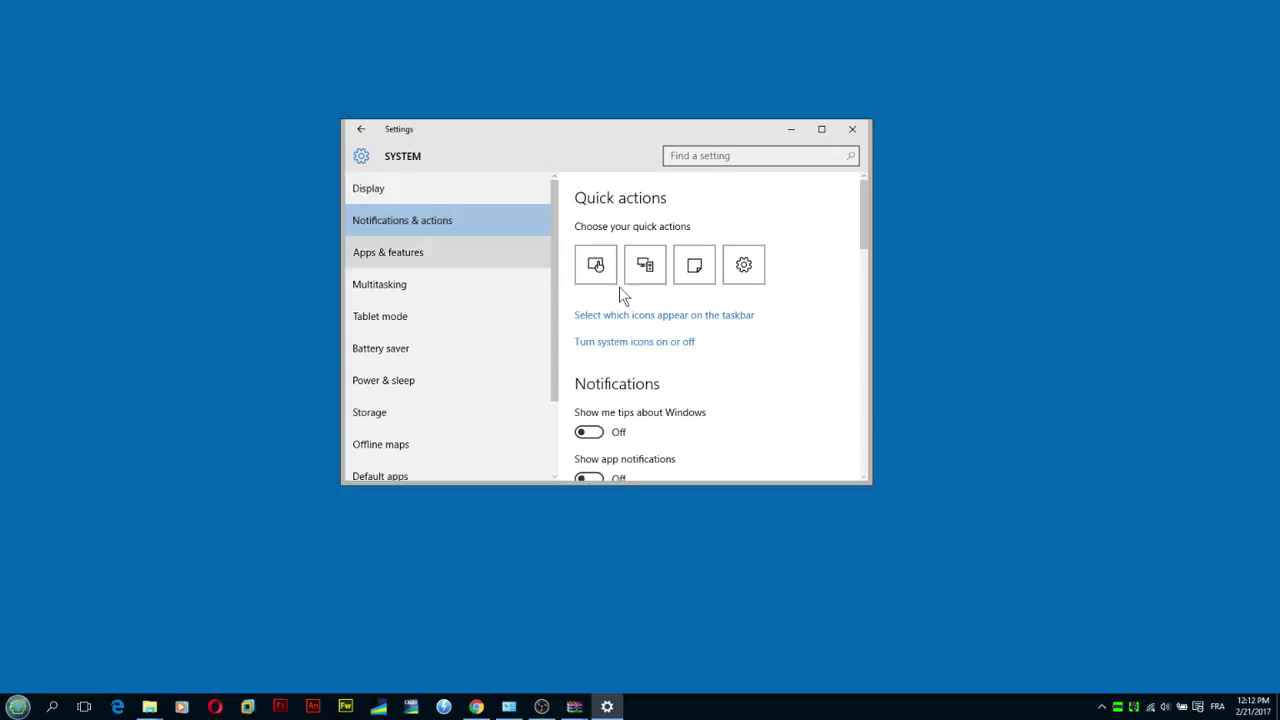
# Step: Review the notification toggles and the remaining System categories, return to the main Settings page and close Settings
pyautogui.moveTo(865, 220); pyautogui.dragTo(862, 270)
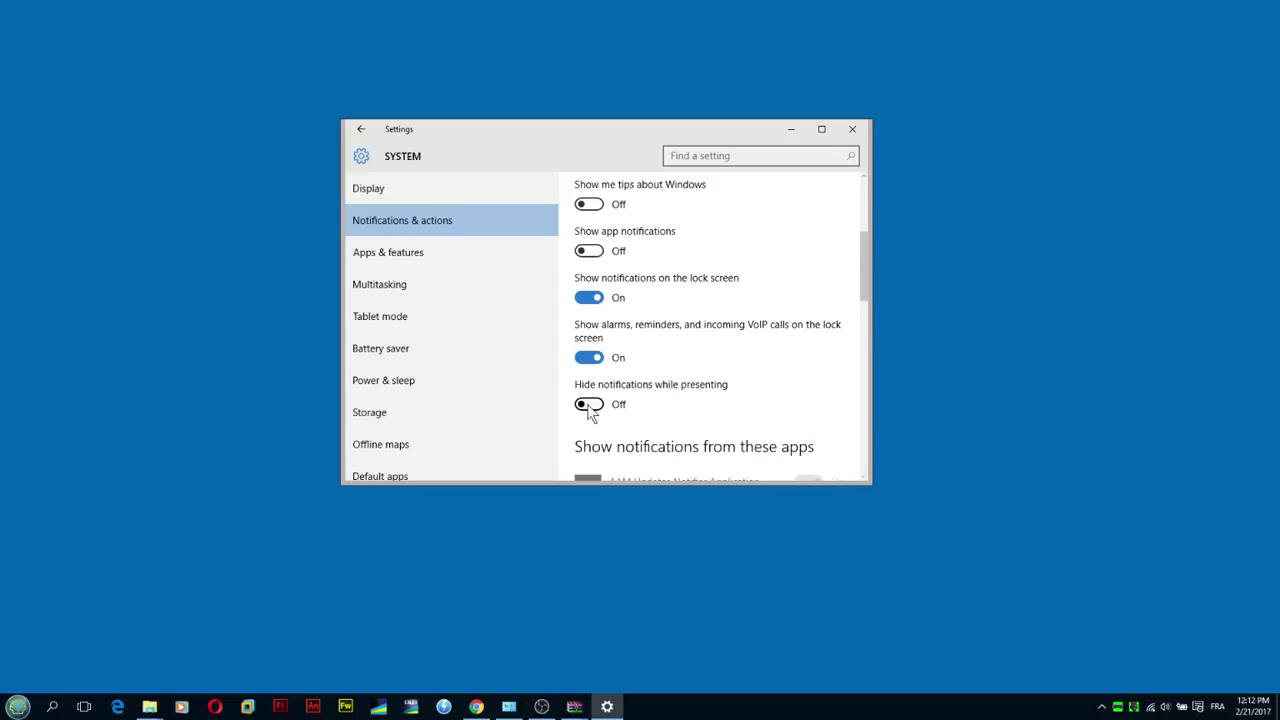
pyautogui.scroll(4, 603, 343)
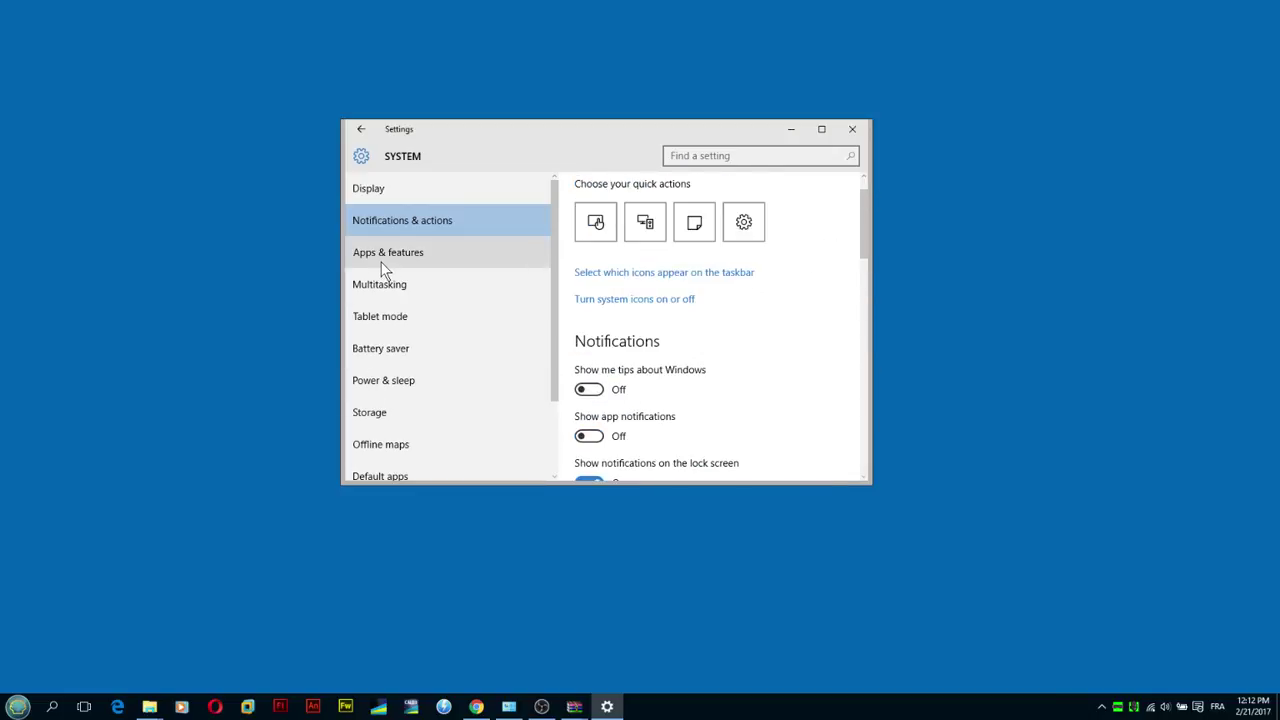
pyautogui.scroll(-2, 449, 317)
pyautogui.scroll(1, 560, 311)
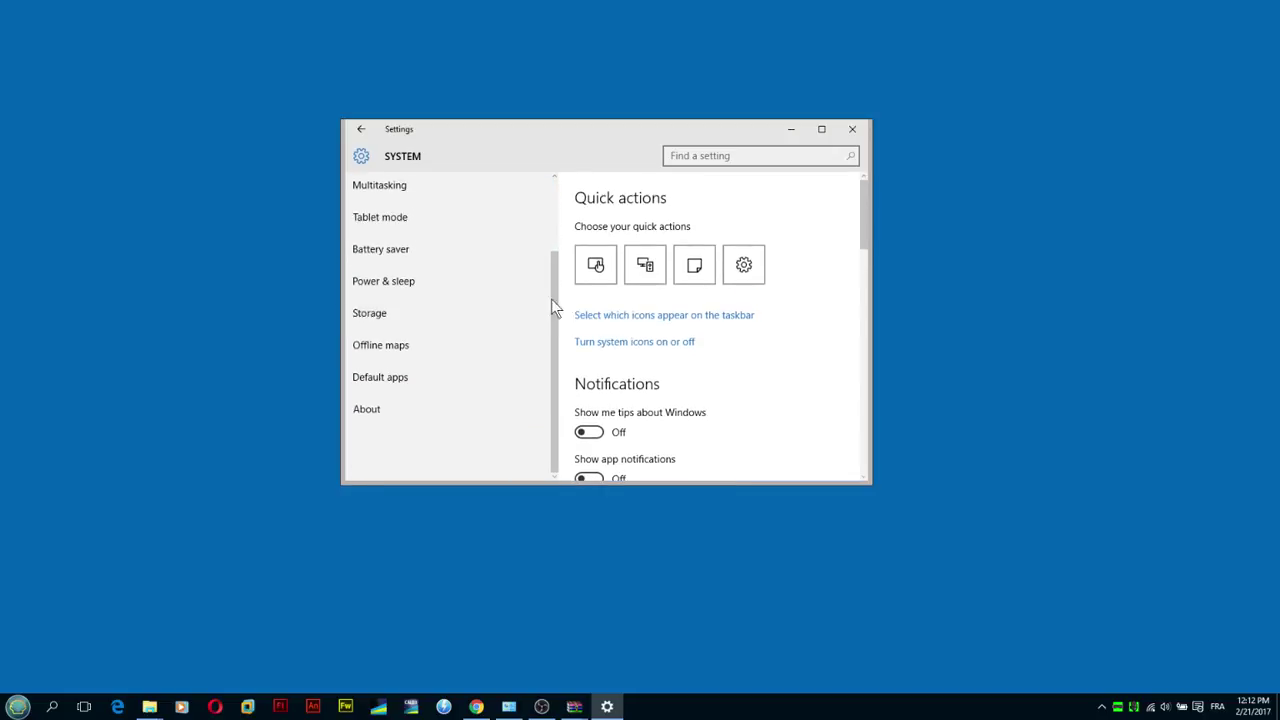
pyautogui.scroll(2, 443, 278)
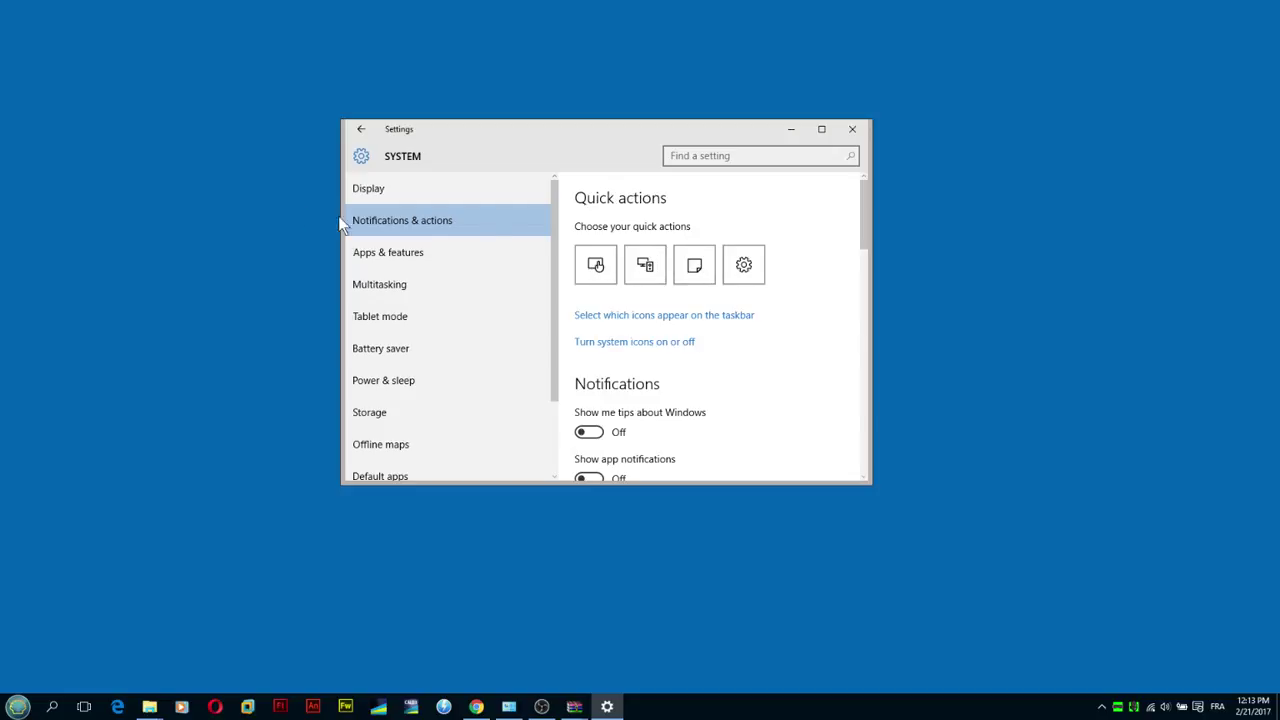
pyautogui.click(361, 129)
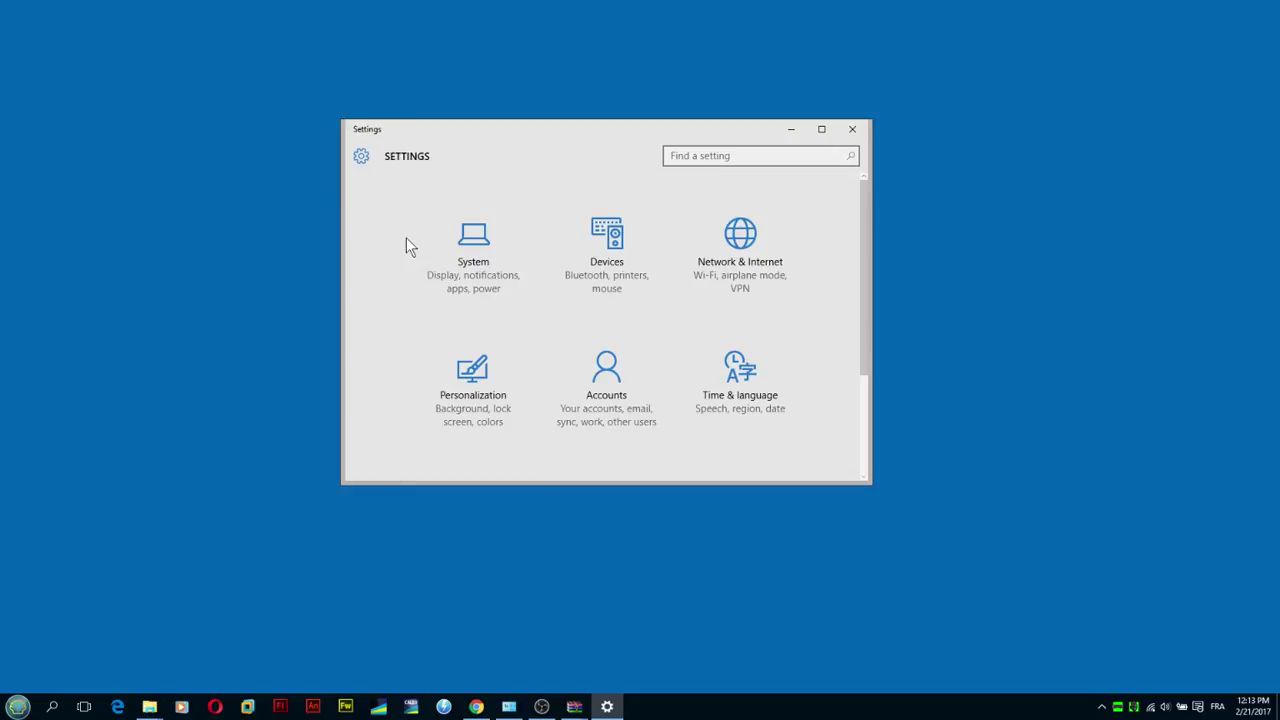
pyautogui.click(855, 129)
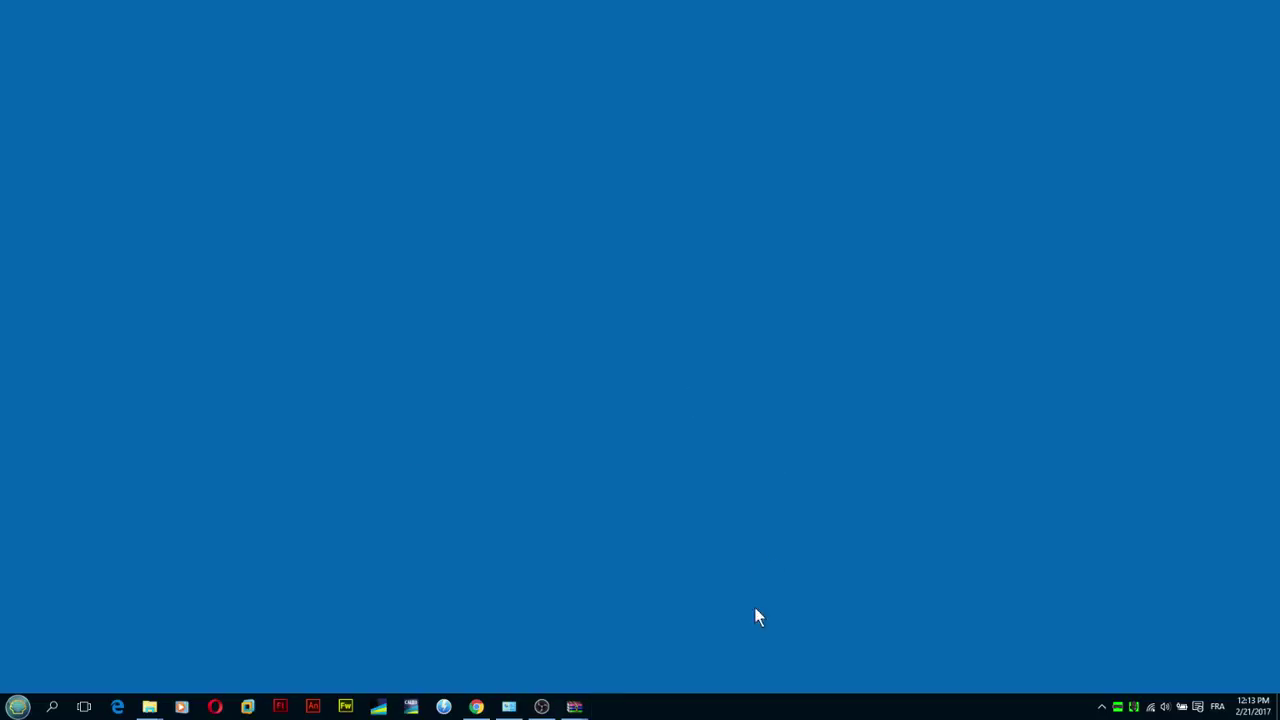
# Step: Open the properties of This PC from the Start menu and launch Device Manager
pyautogui.press('super')
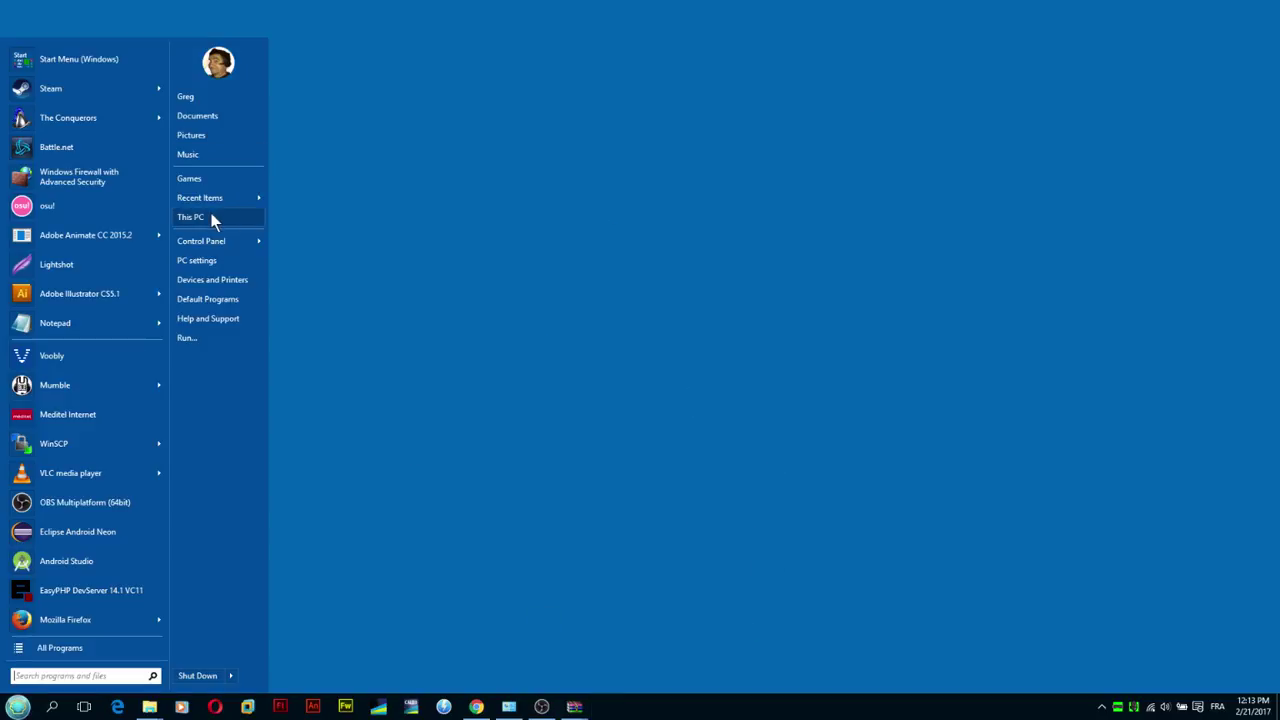
pyautogui.click(5, 705)
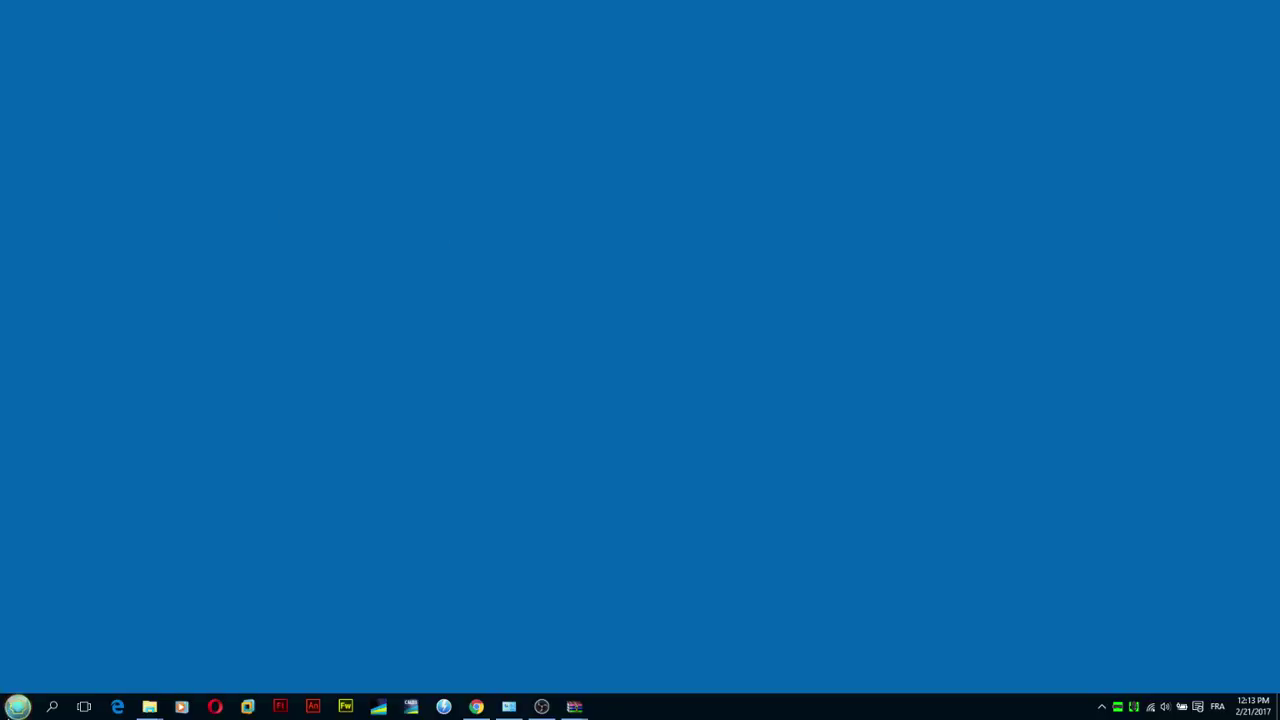
pyautogui.click(5, 705)
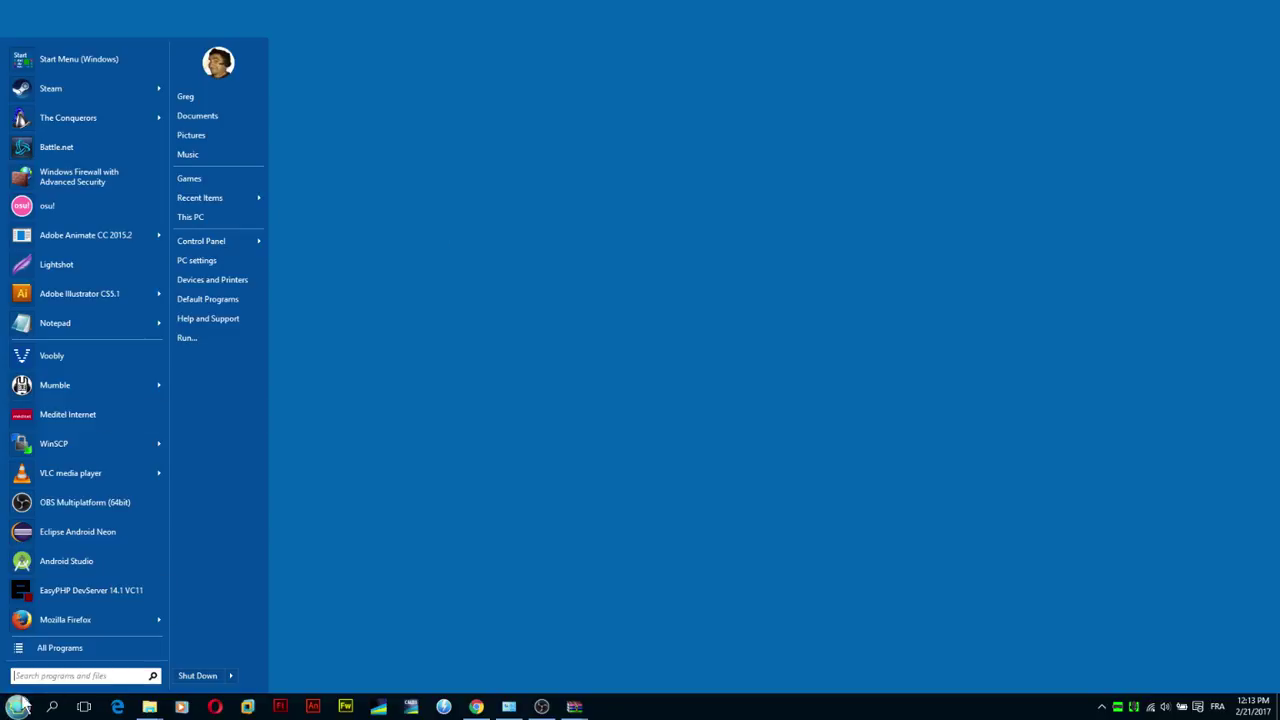
pyautogui.rightClick(213, 222)
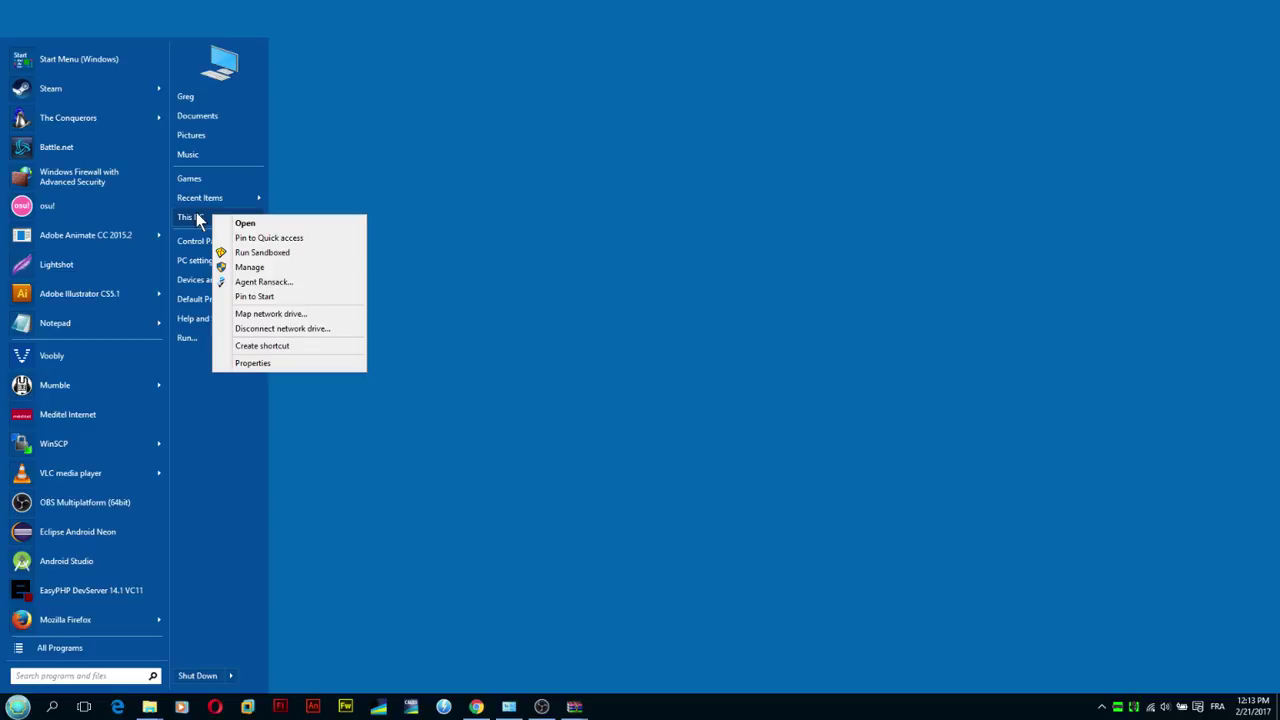
pyautogui.click(275, 377)
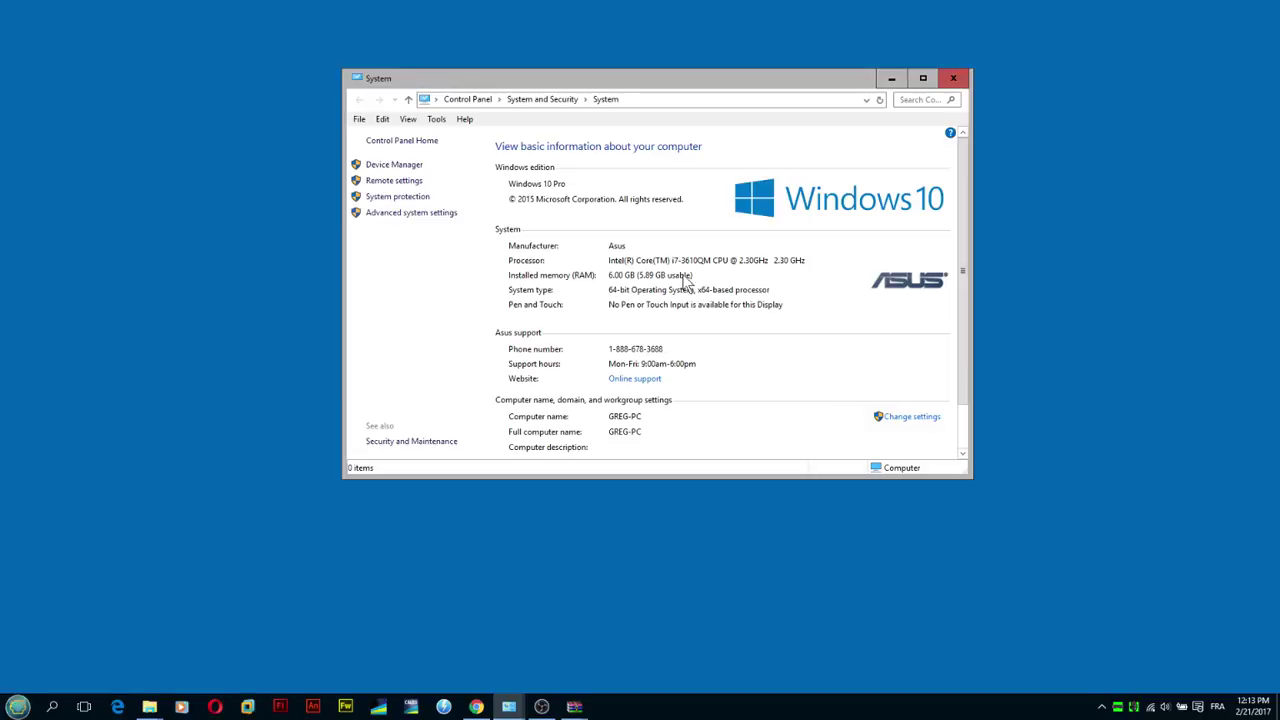
pyautogui.click(396, 166)
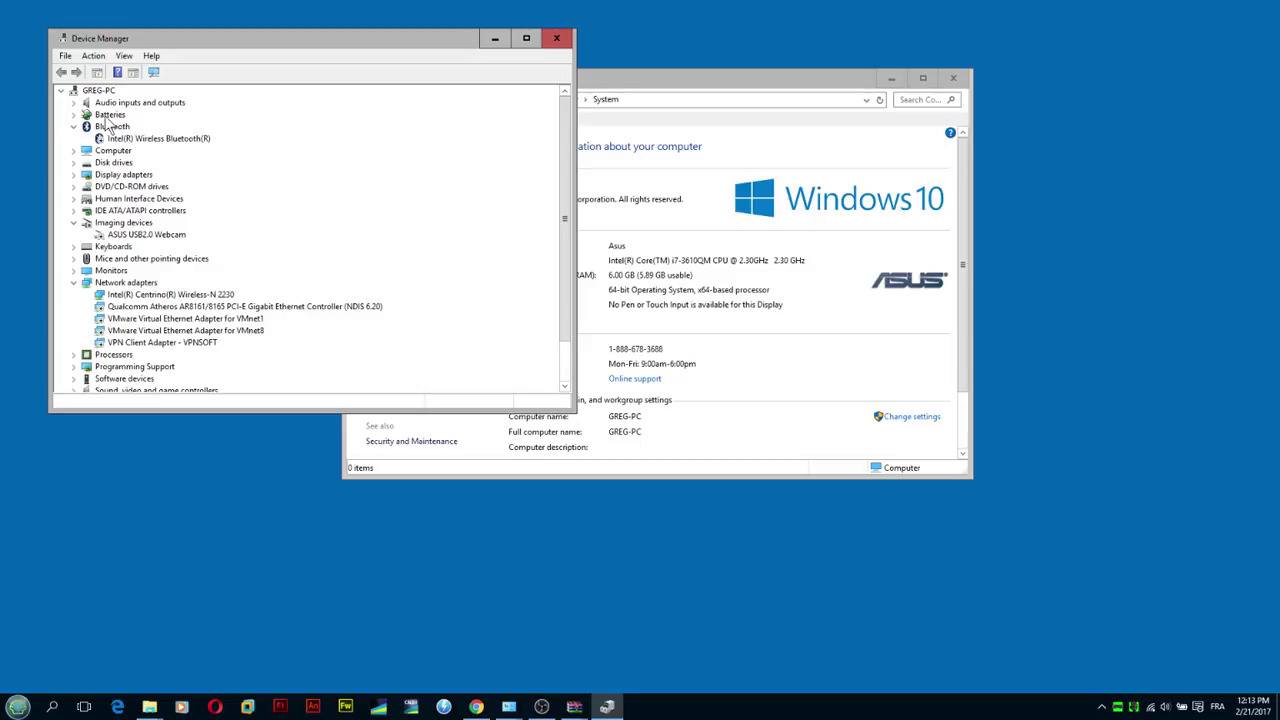
# Step: Check the options for the Intel(R) Wireless Bluetooth(R) adapter and locate the ASUS USB2.0 Webcam in the device list
pyautogui.click(138, 141)
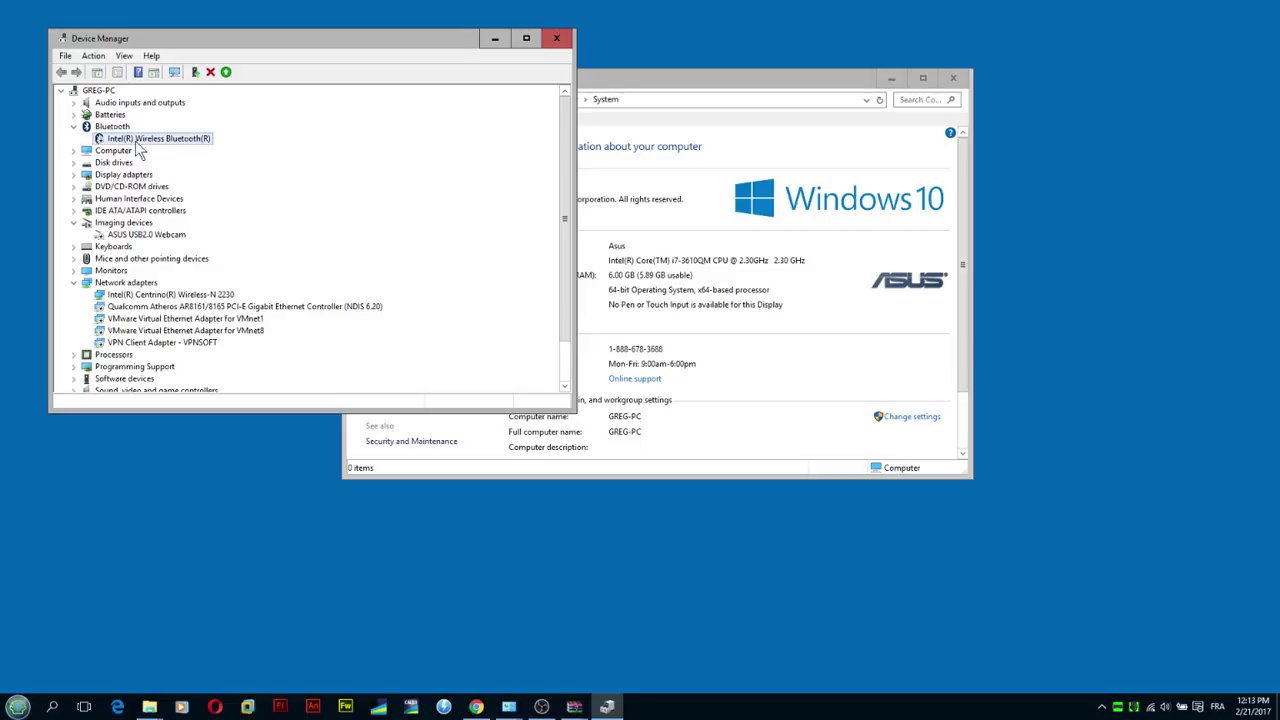
pyautogui.rightClick(140, 145)
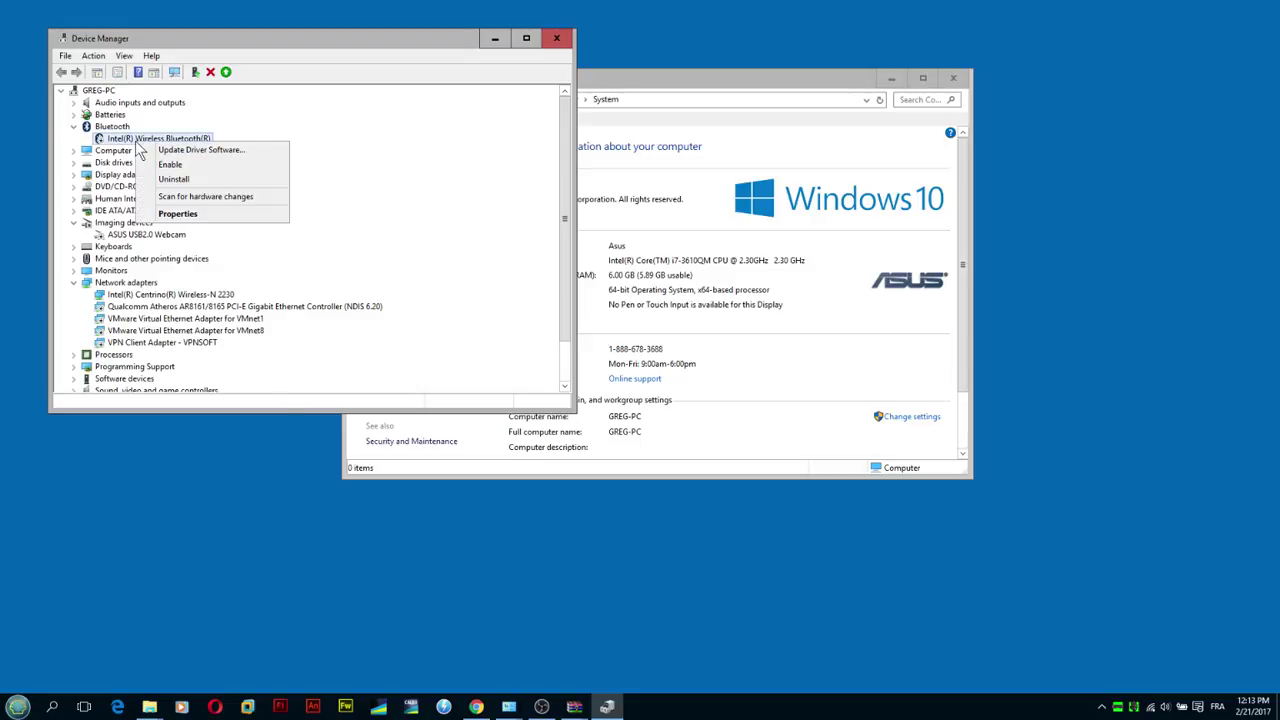
pyautogui.click(206, 165)
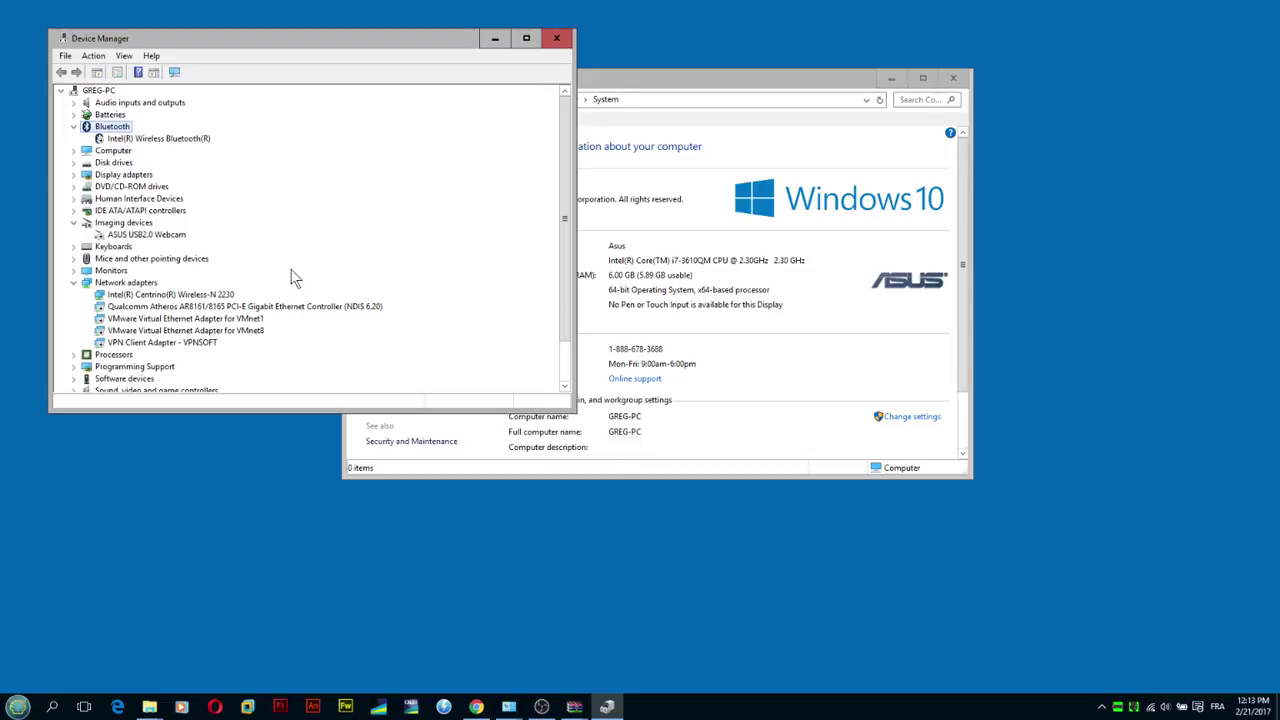
pyautogui.scroll(-1, 163, 203)
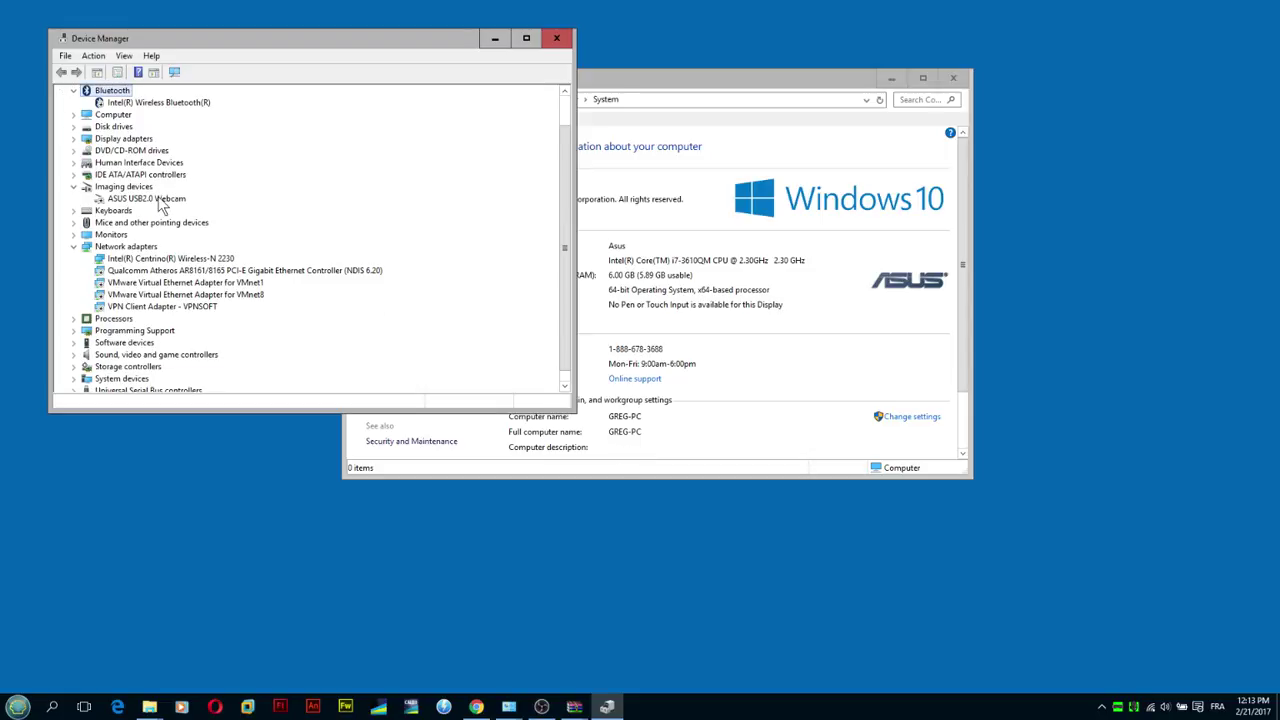
pyautogui.click(128, 103)
pyautogui.click(120, 199)
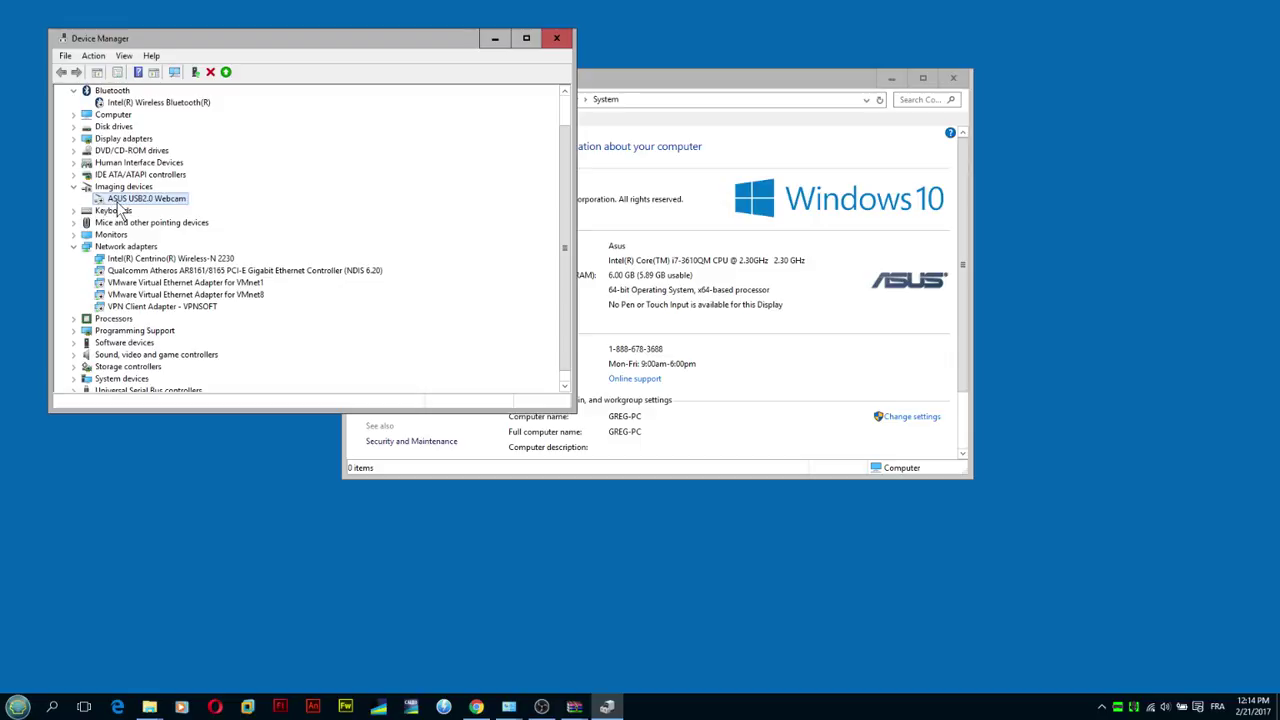
pyautogui.scroll(-1, 130, 312)
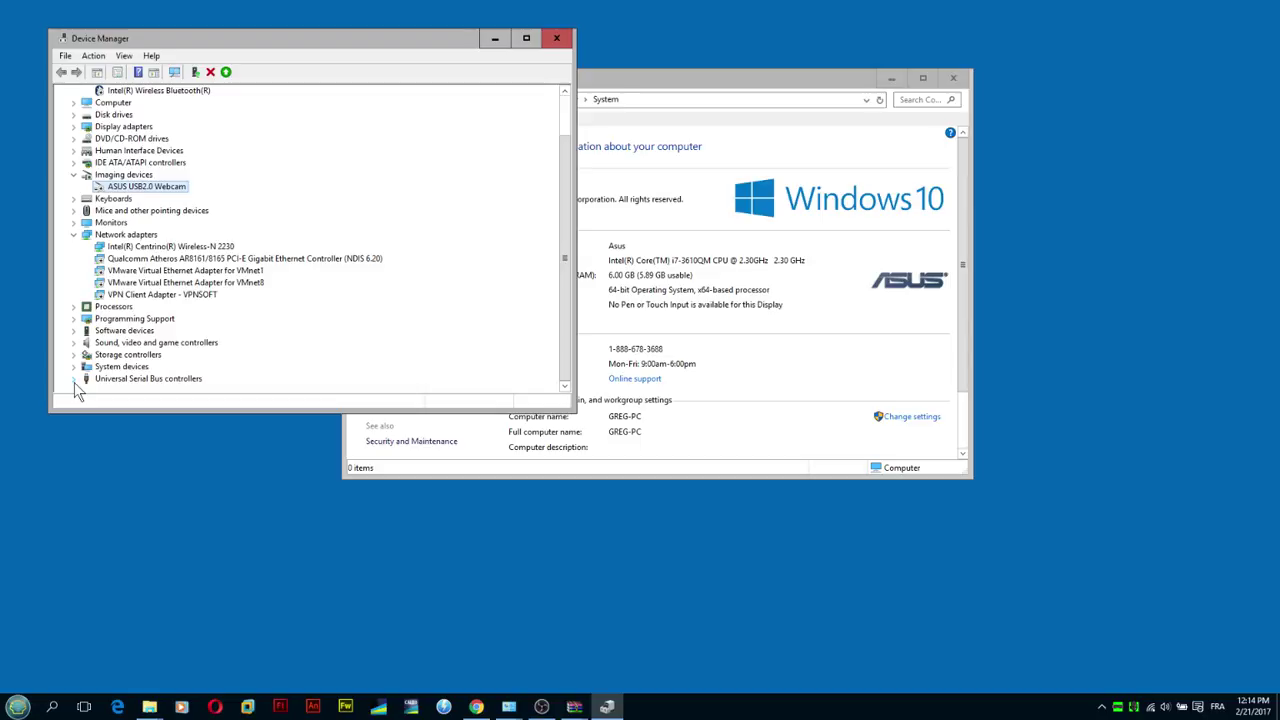
pyautogui.scroll(2, 178, 300)
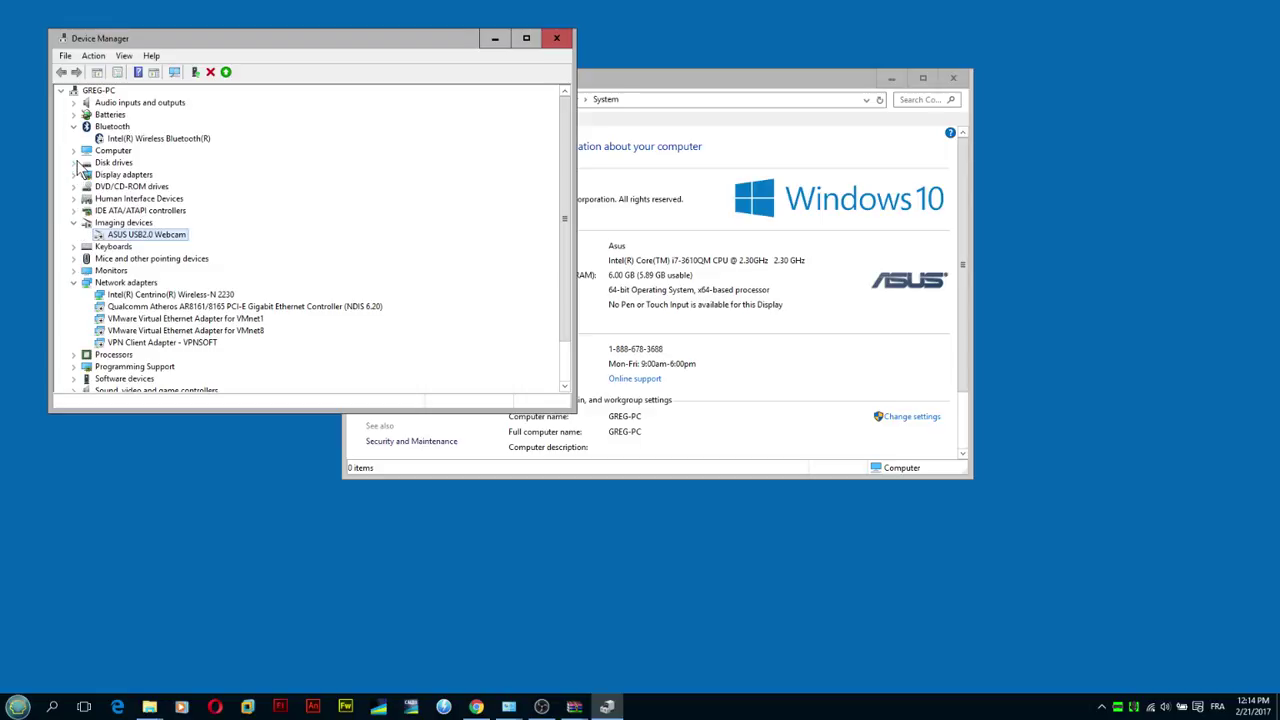
# Step: Expand the audio inputs, mice and sound controller categories and select the NVIDIA Virtual Audio Device
pyautogui.click(73, 103)
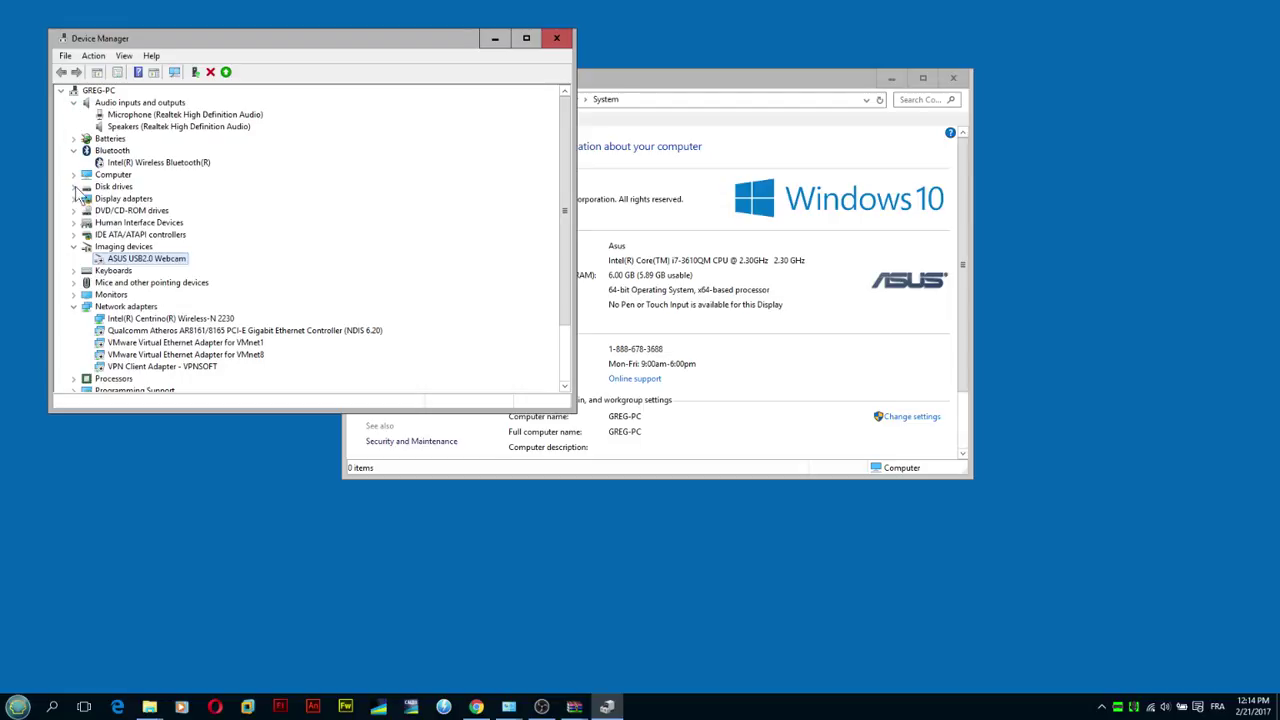
pyautogui.click(74, 283)
pyautogui.scroll(-3, 86, 315)
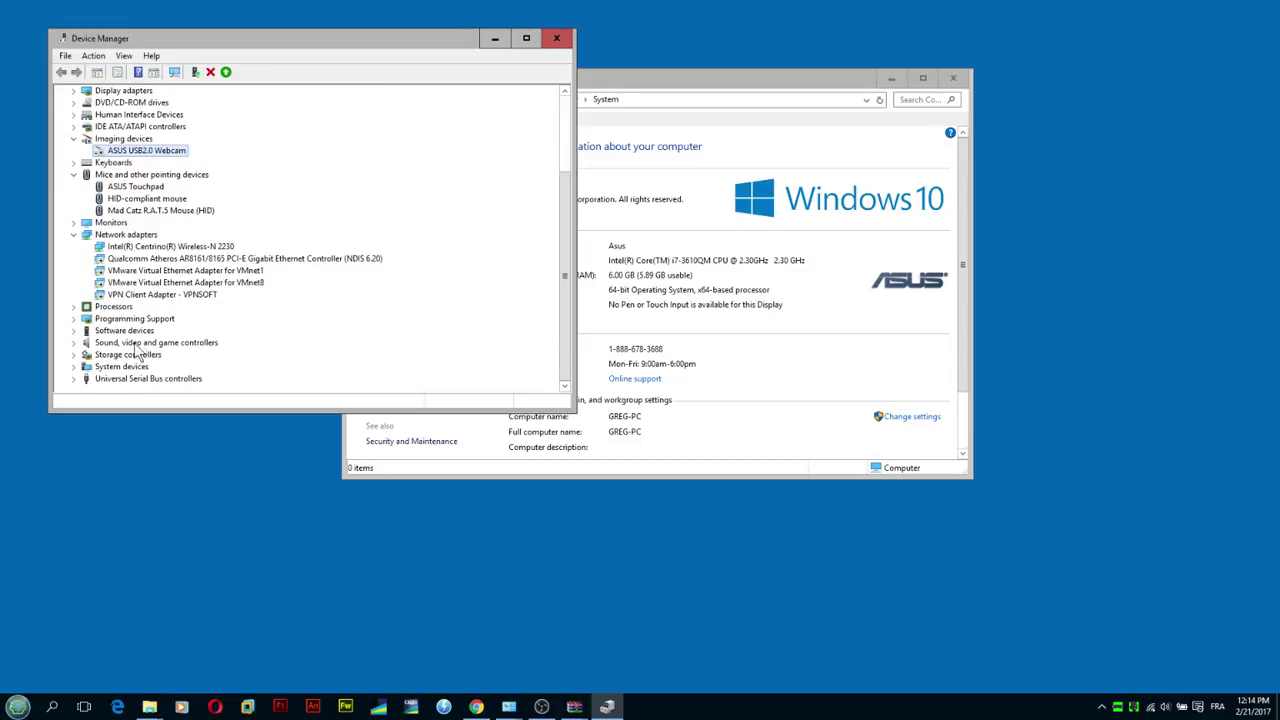
pyautogui.doubleClick(80, 343)
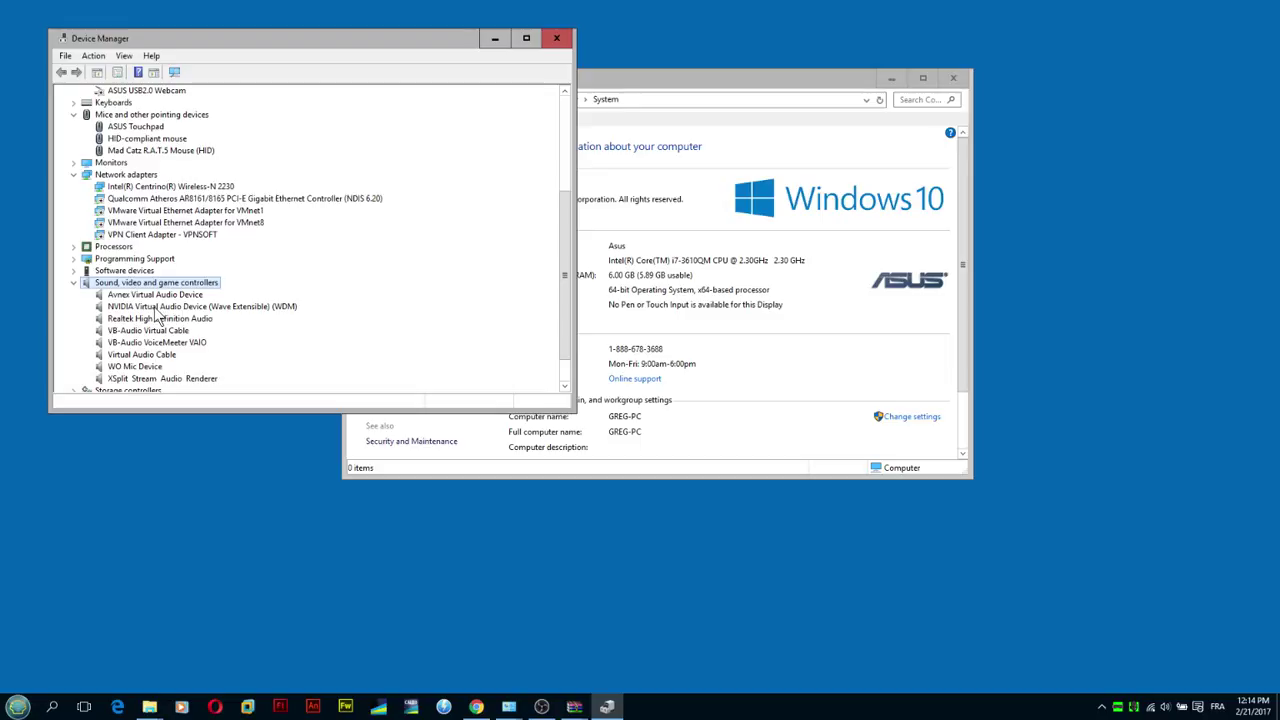
pyautogui.click(156, 308)
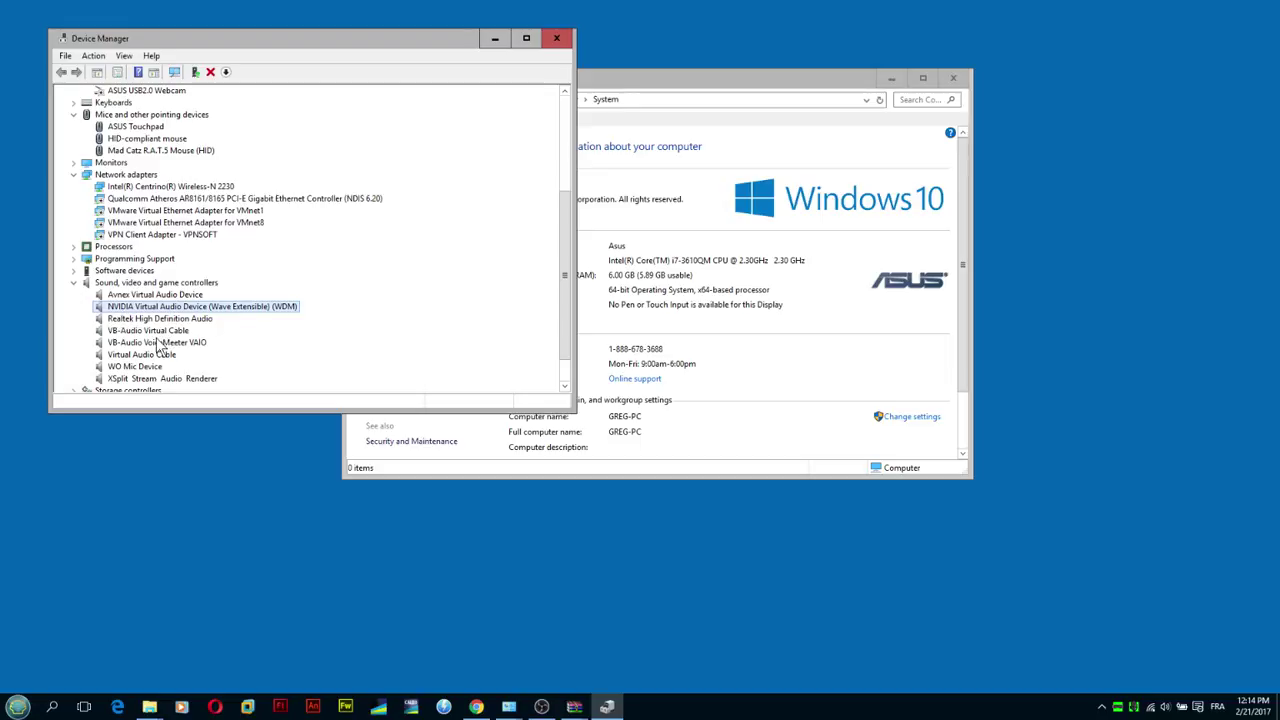
pyautogui.scroll(-1, 156, 366)
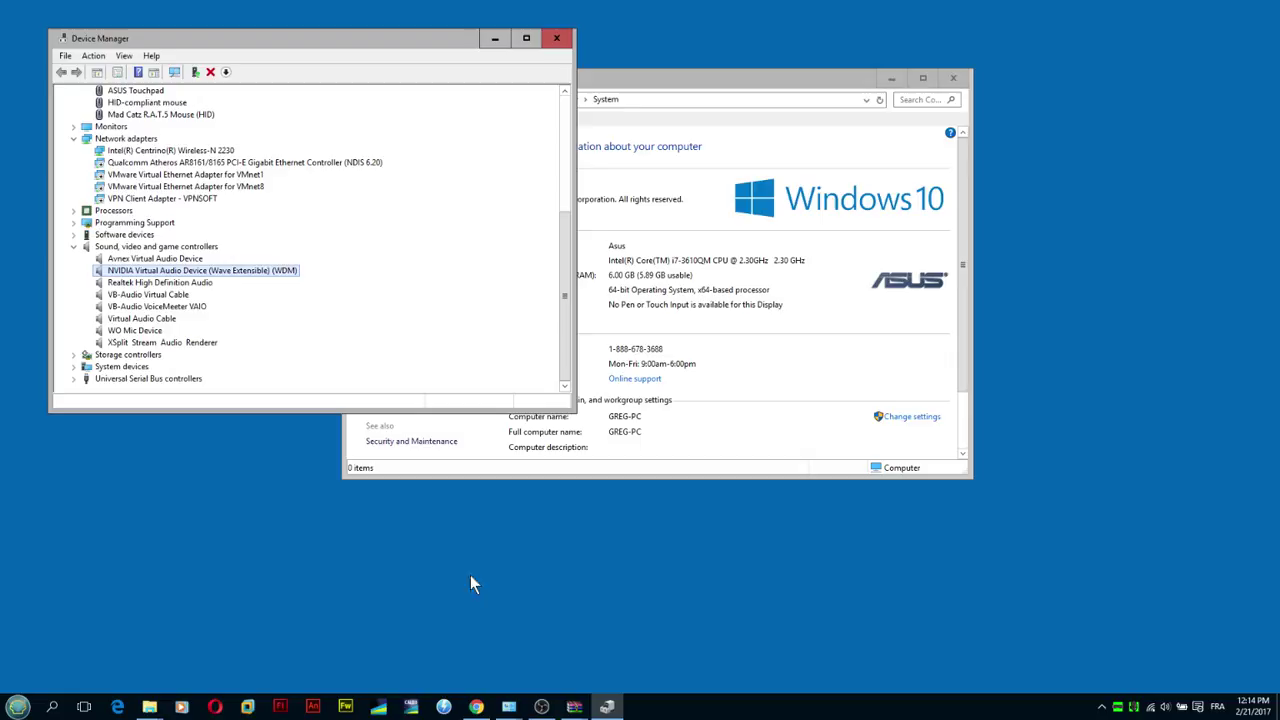
# Step: Switch to Chrome and enter "nvidia audio high definition" as the search text in a new tab
pyautogui.click(476, 707)
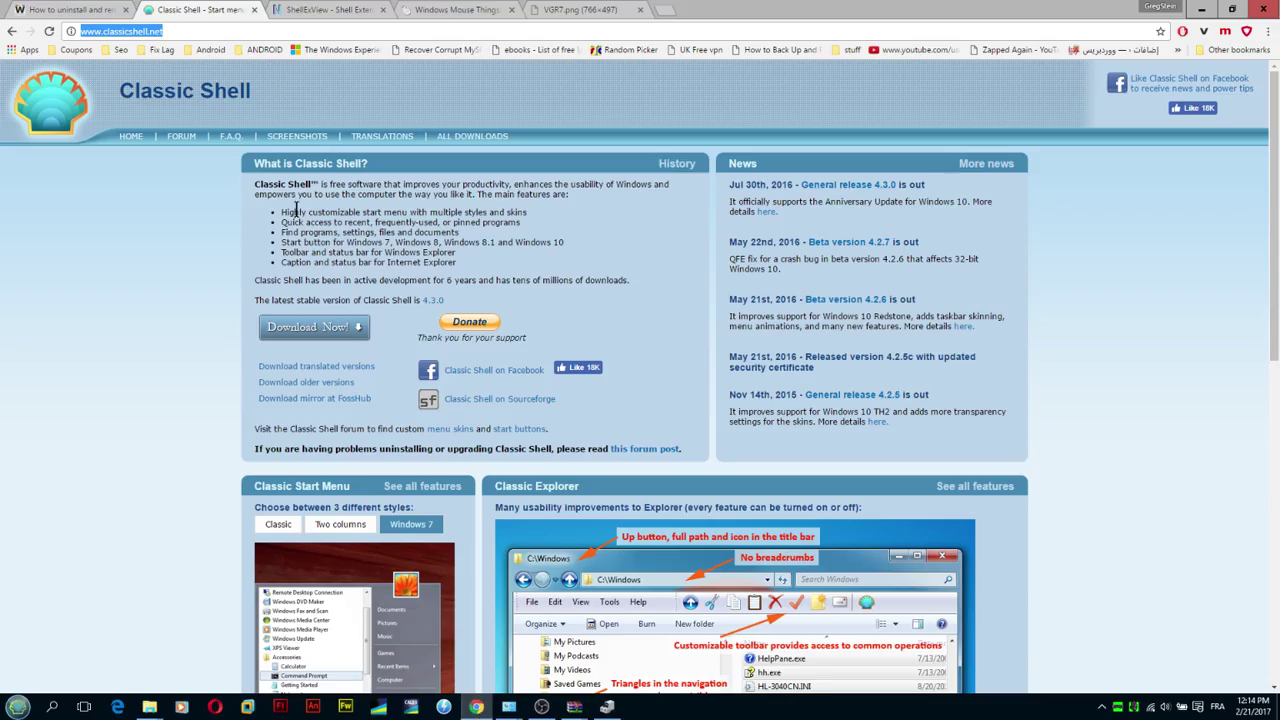
pyautogui.click(664, 10)
pyautogui.write('nvidi')
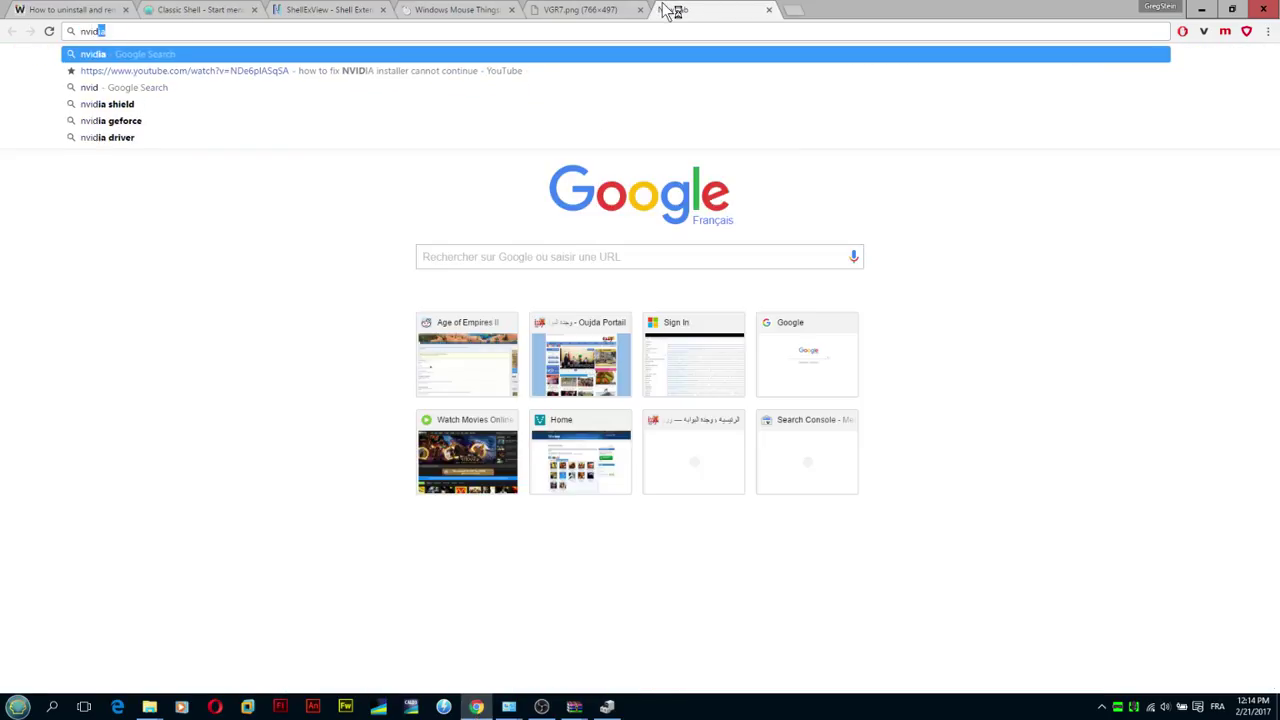
pyautogui.write('a audio high')
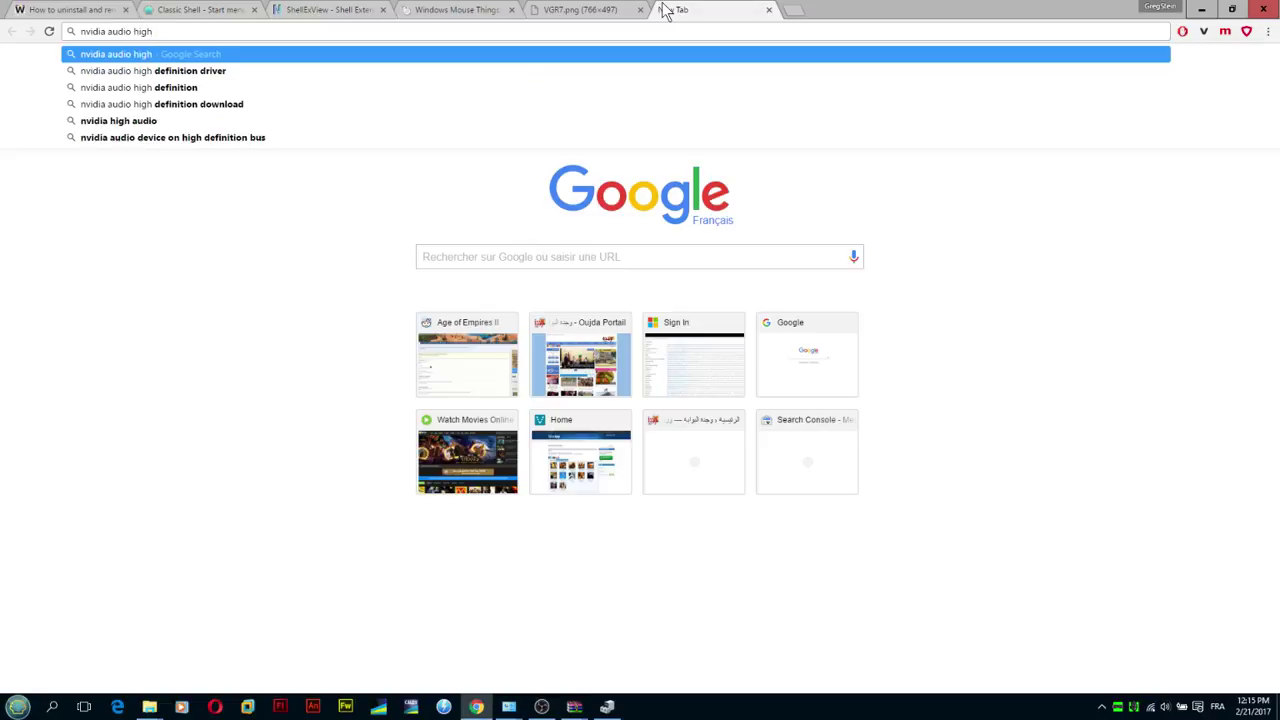
pyautogui.press('Down')
pyautogui.press('Down')
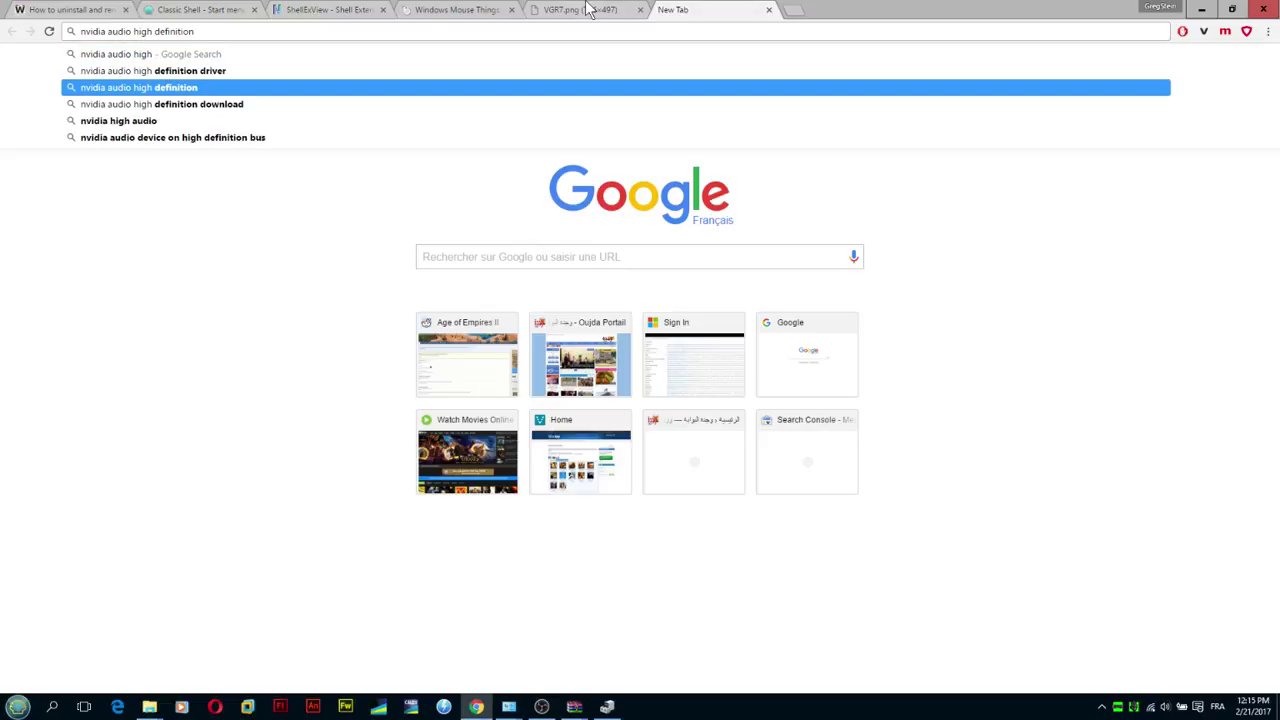
pyautogui.moveTo(223, 31); pyautogui.dragTo(81, 25)
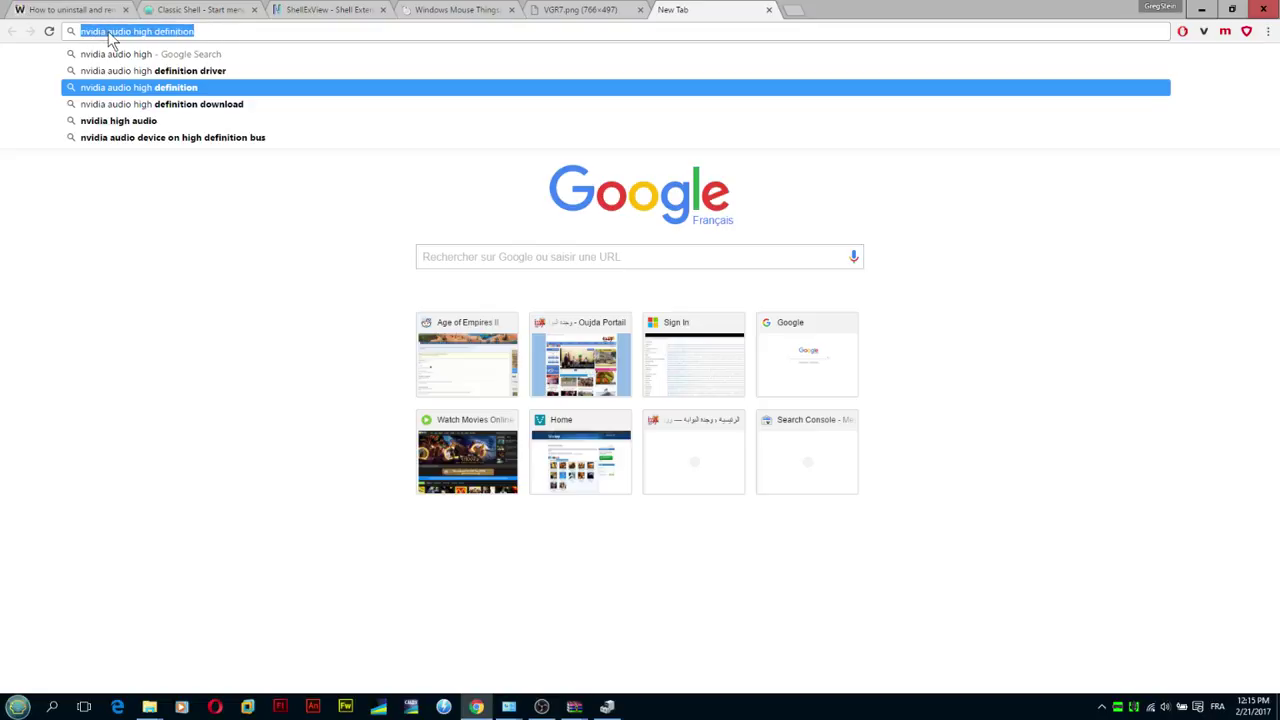
pyautogui.click(143, 33)
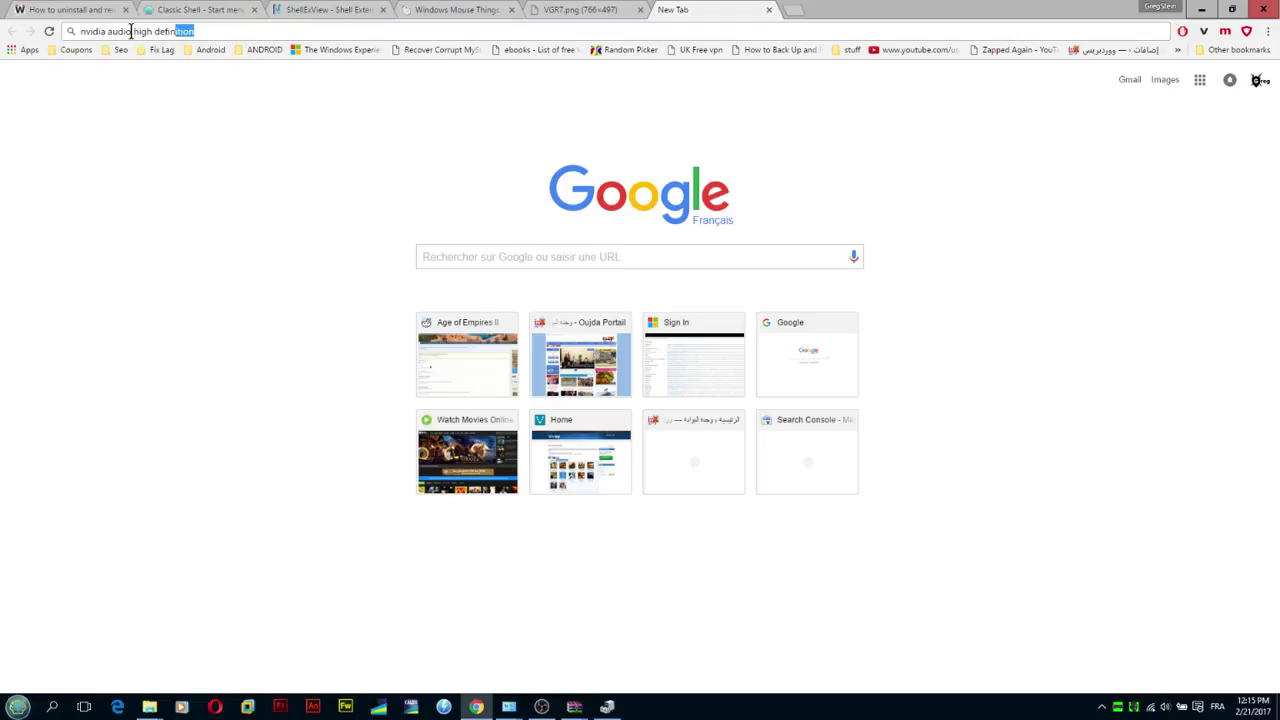
pyautogui.moveTo(131, 31); pyautogui.dragTo(80, 31)
# Step: Return to Device Manager and uninstall the XSplit Stream Audio Renderer, deleting its driver software too
pyautogui.hotkey('alt', 'Tab')
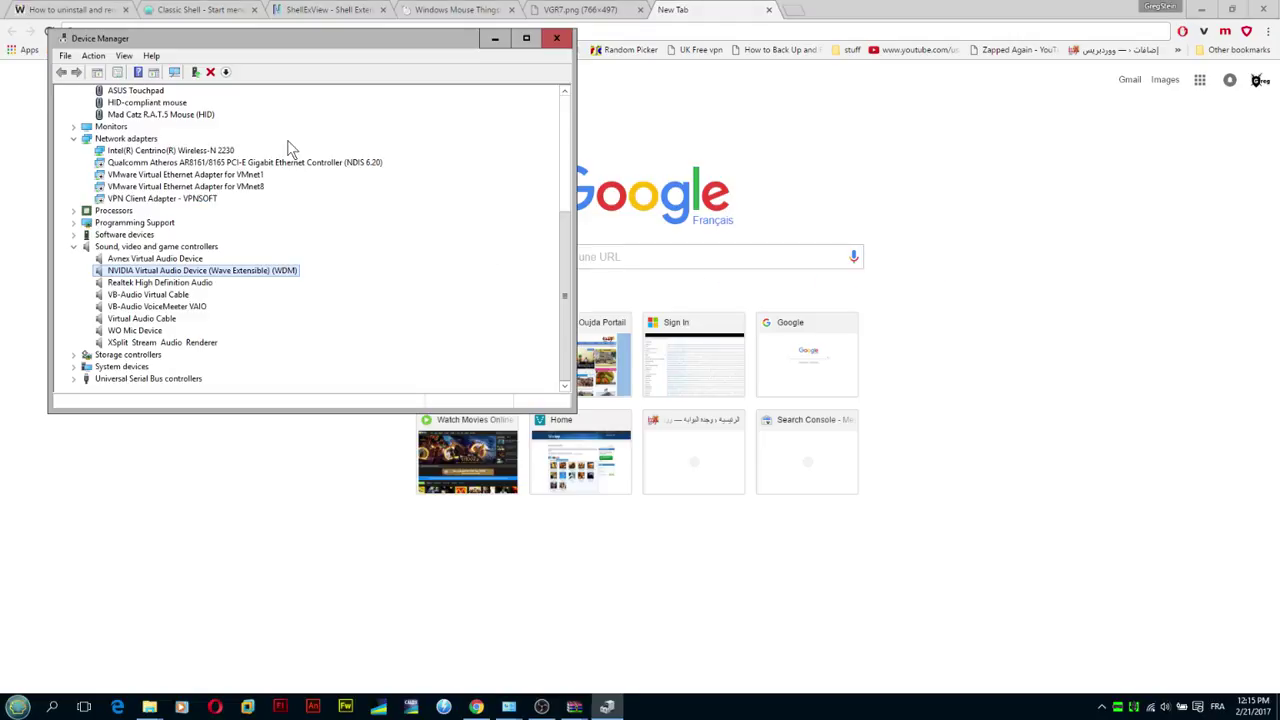
pyautogui.rightClick(158, 307)
pyautogui.click(126, 343)
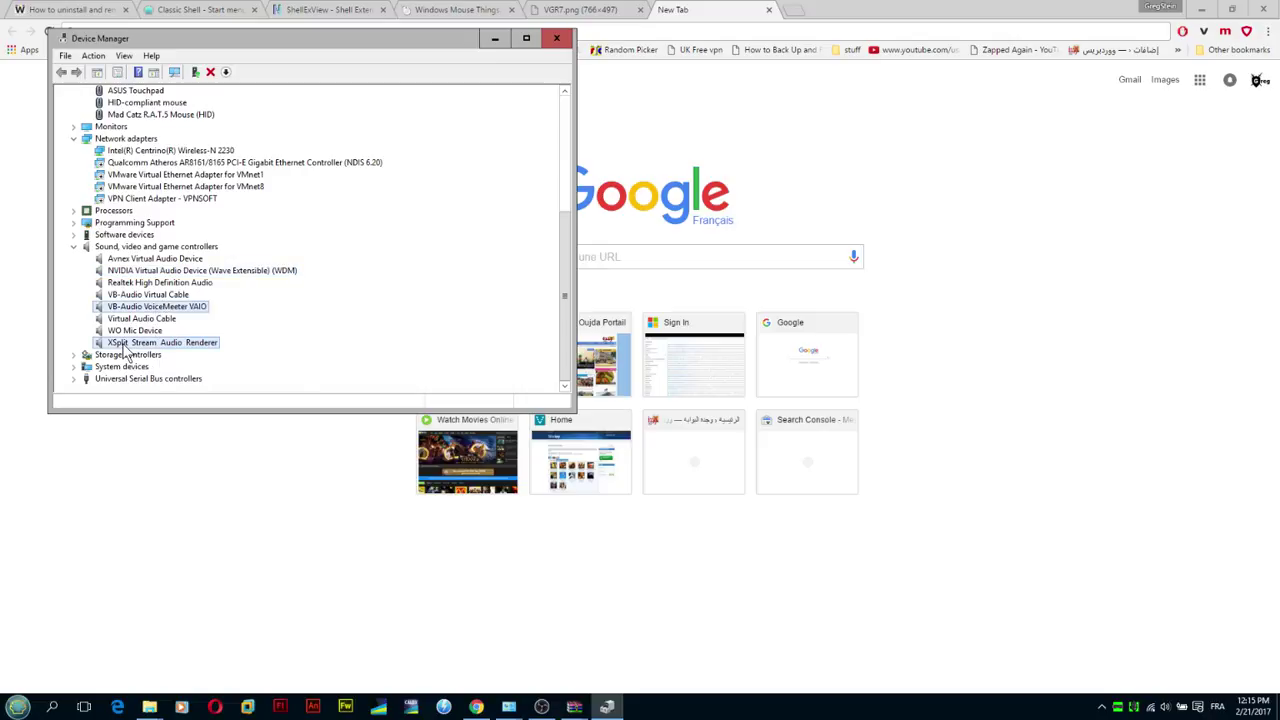
pyautogui.rightClick(128, 344)
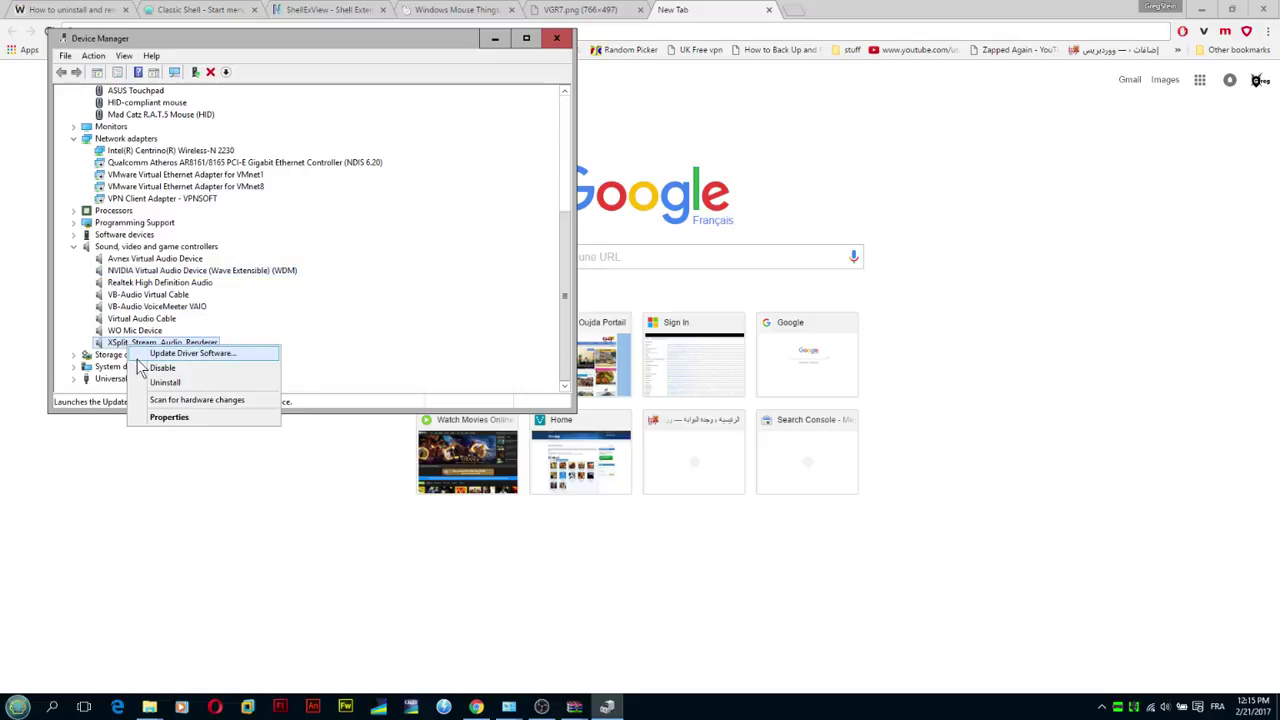
pyautogui.click(164, 383)
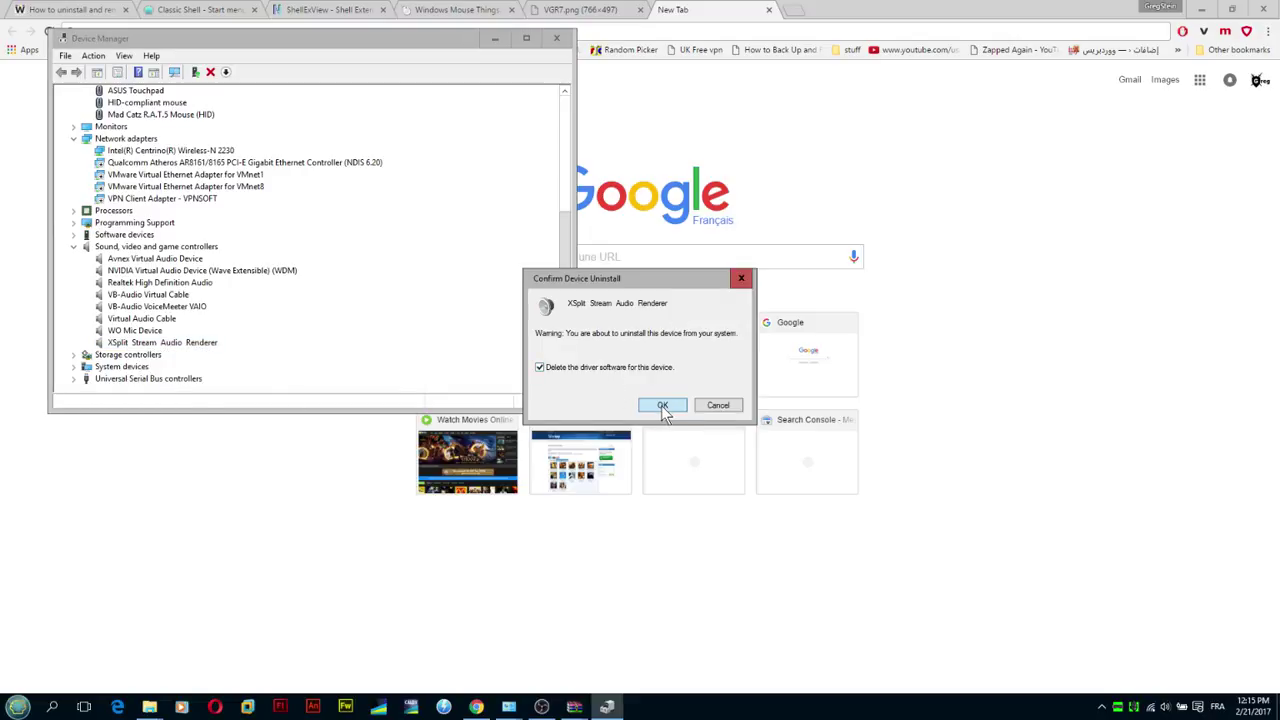
pyautogui.click(662, 406)
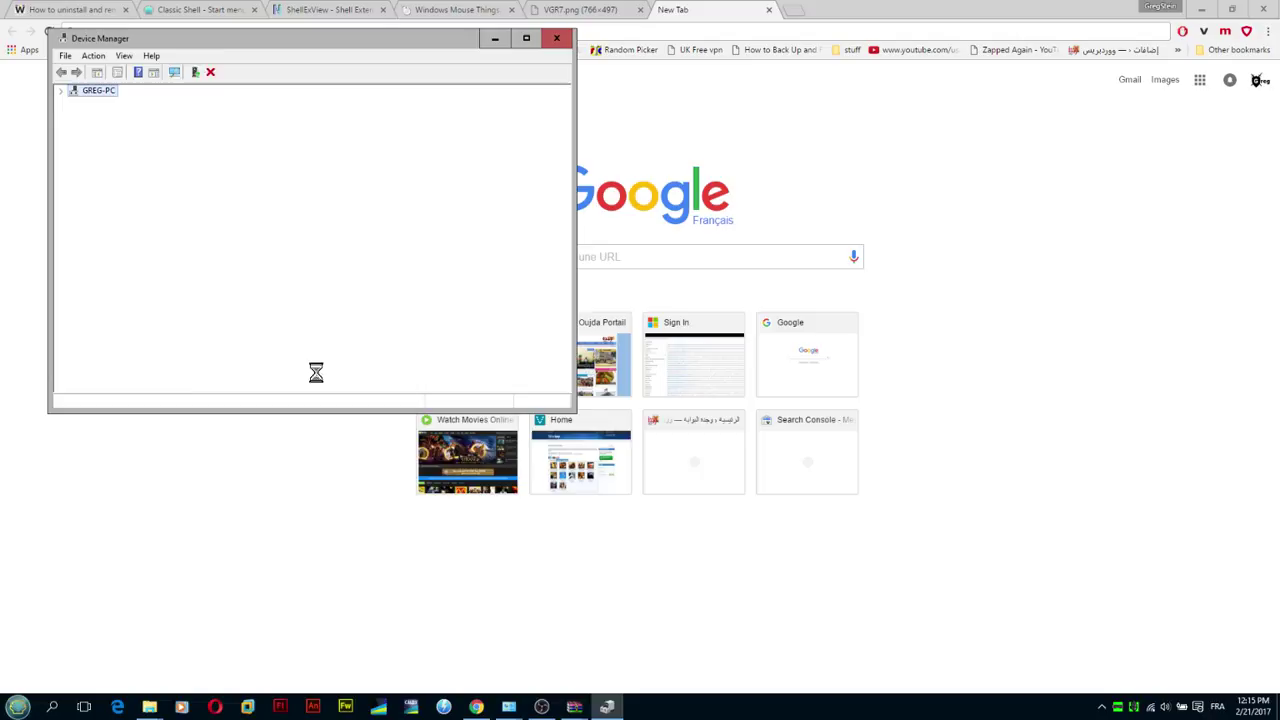
# Step: Review the sound, video and game controllers, selecting the Virtual Audio Cable and the Avnex Virtual Audio Device
pyautogui.scroll(-5, 238, 349)
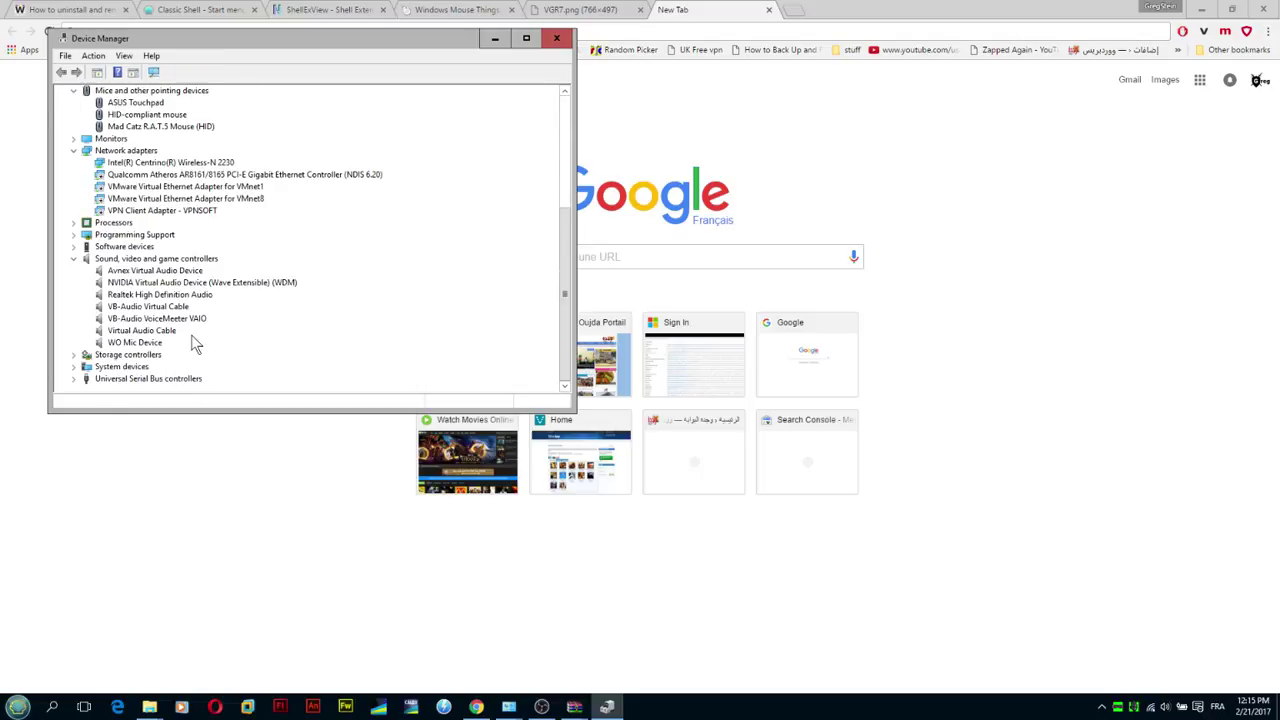
pyautogui.click(131, 335)
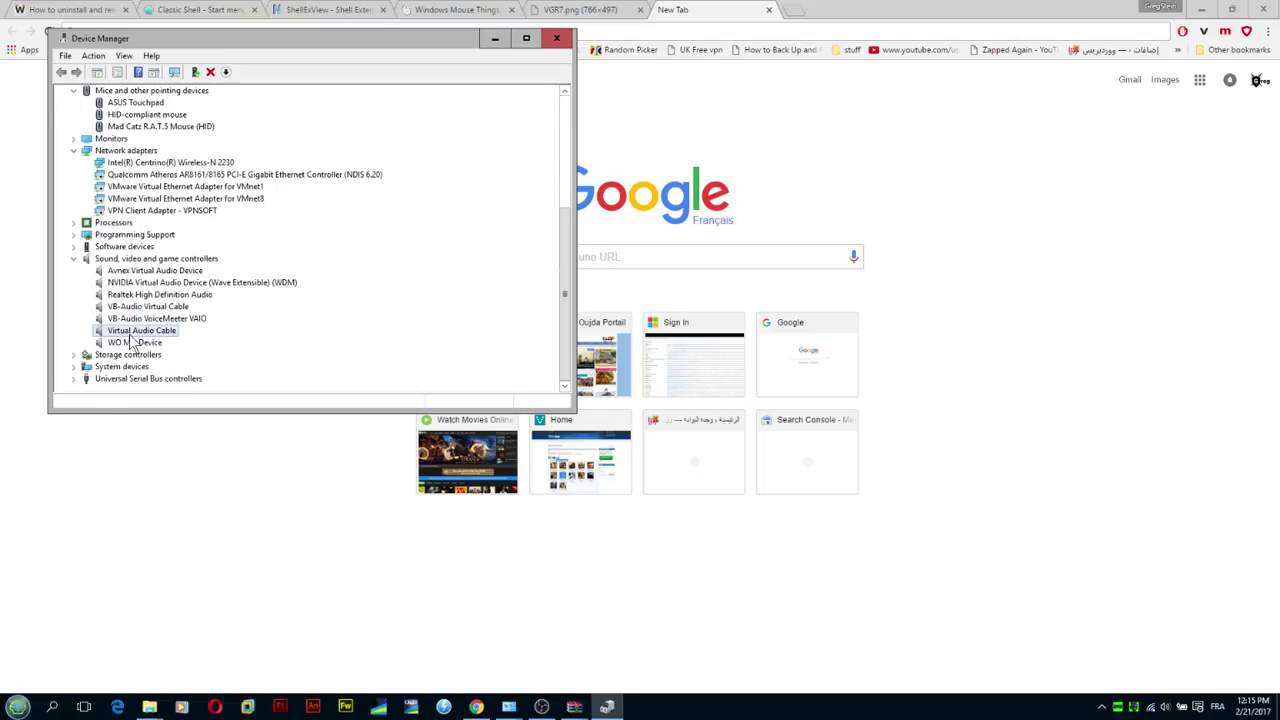
pyautogui.click(140, 272)
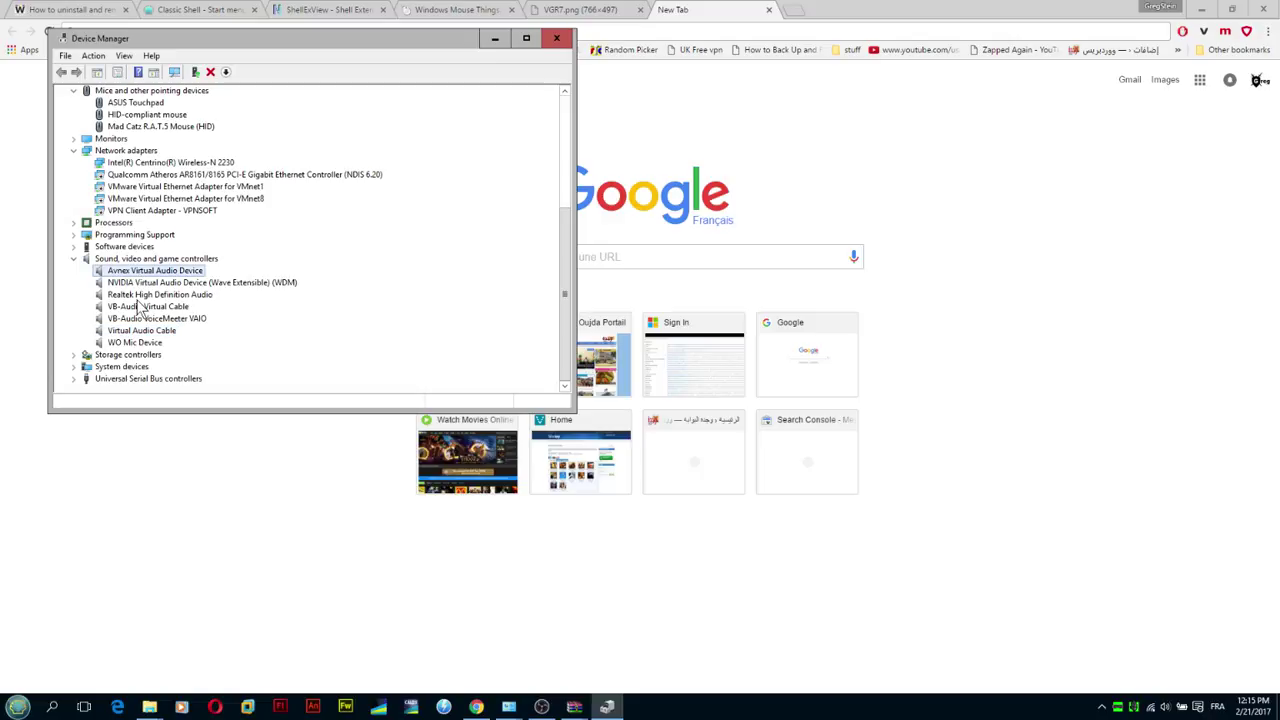
# Step: Expand the storage and Universal Serial Bus controller categories and look over the Generic USB Hub and USB Root Hub entries
pyautogui.click(73, 355)
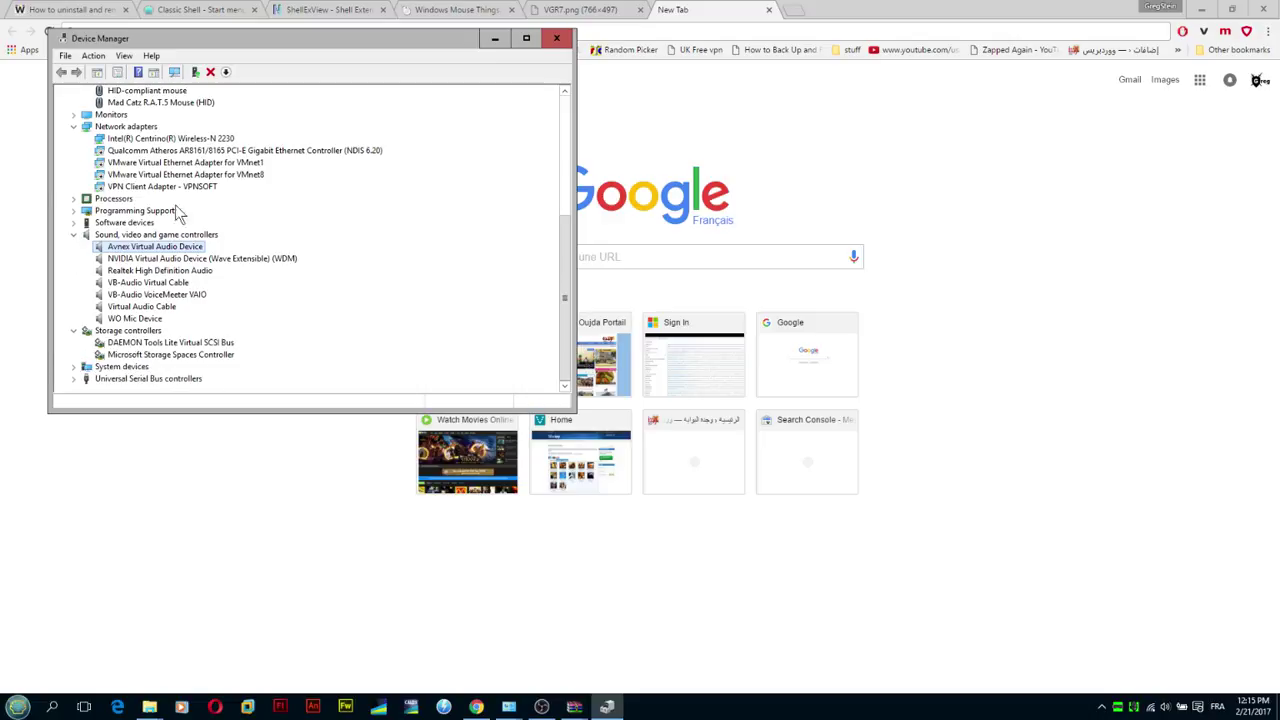
pyautogui.click(77, 380)
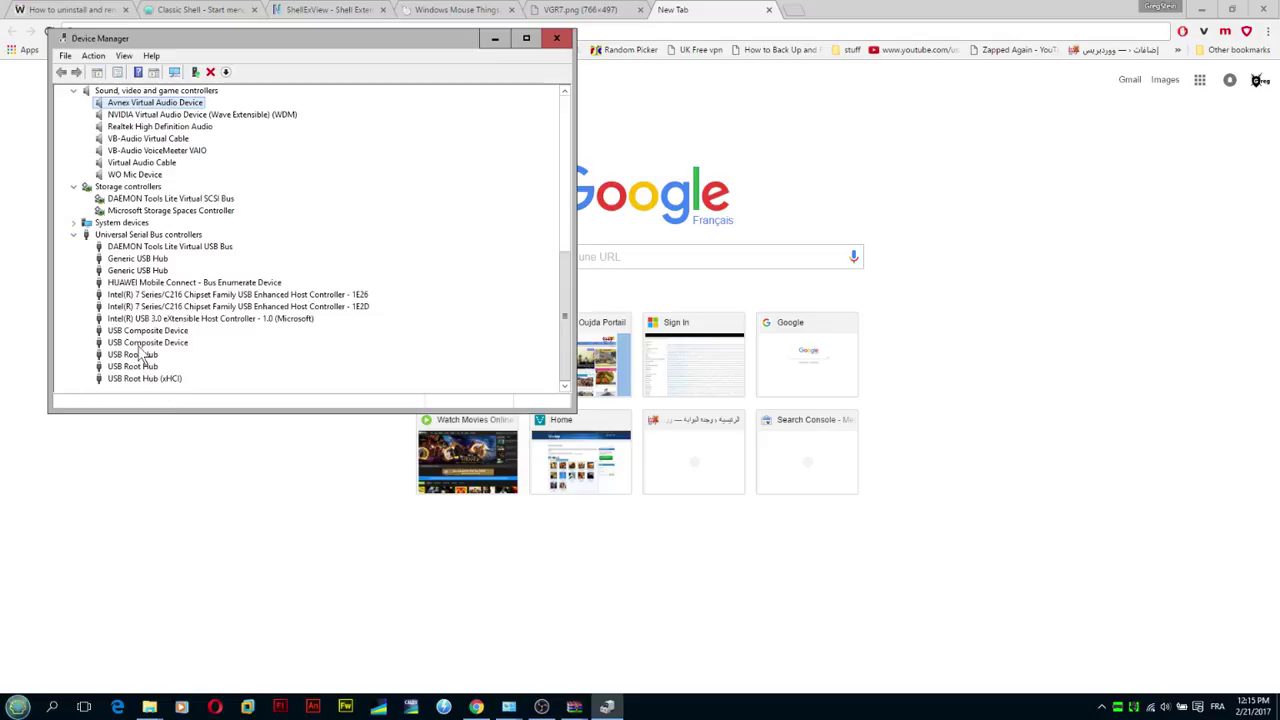
pyautogui.click(147, 261)
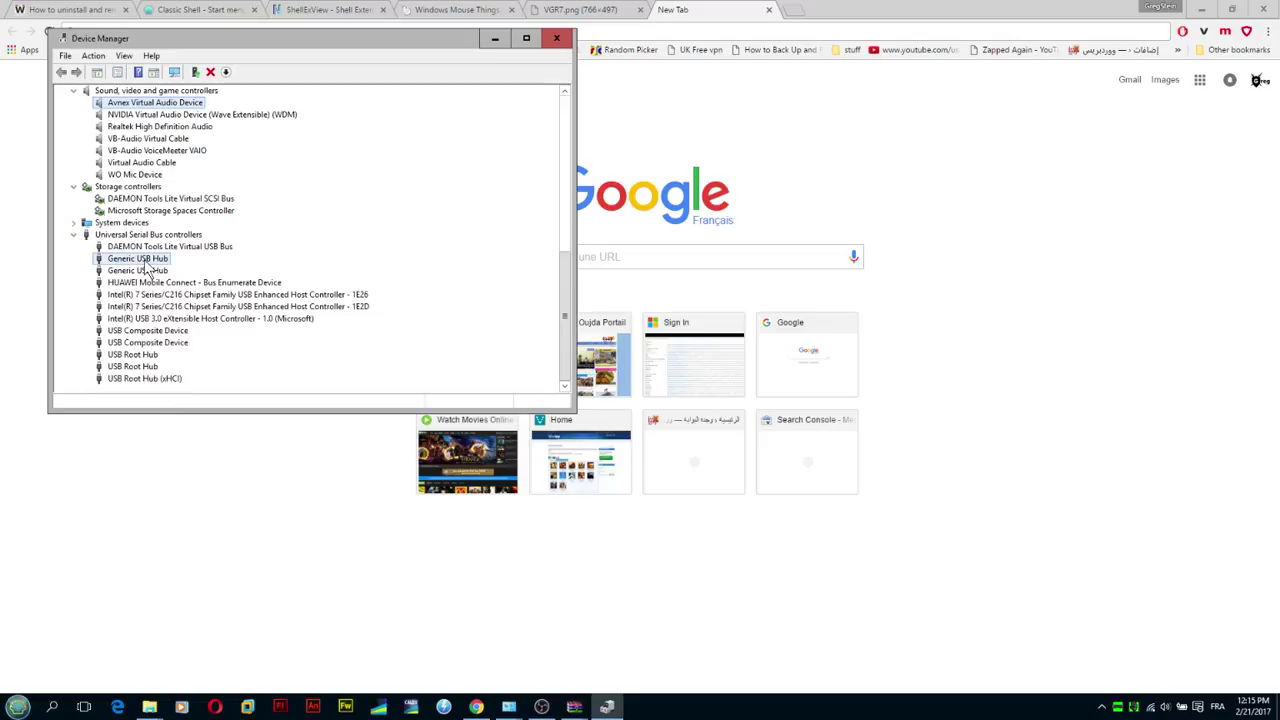
pyautogui.click(137, 355)
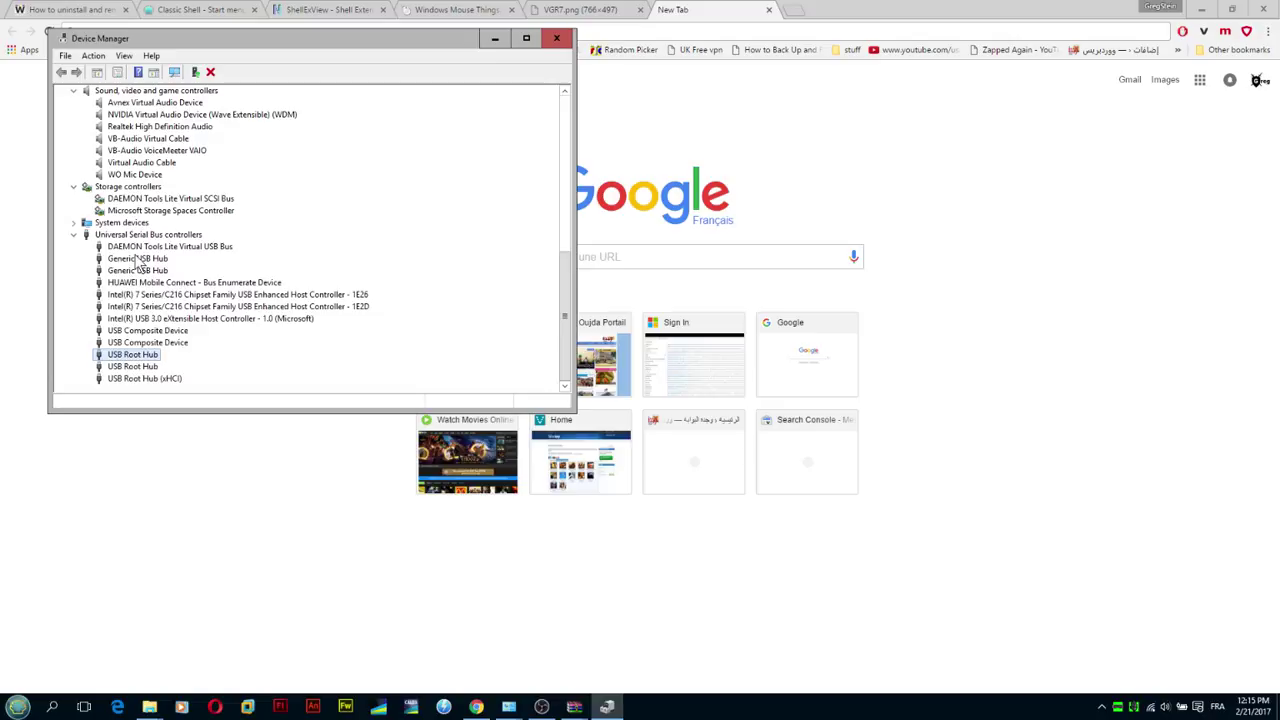
pyautogui.click(137, 258)
pyautogui.click(133, 270)
pyautogui.click(133, 258)
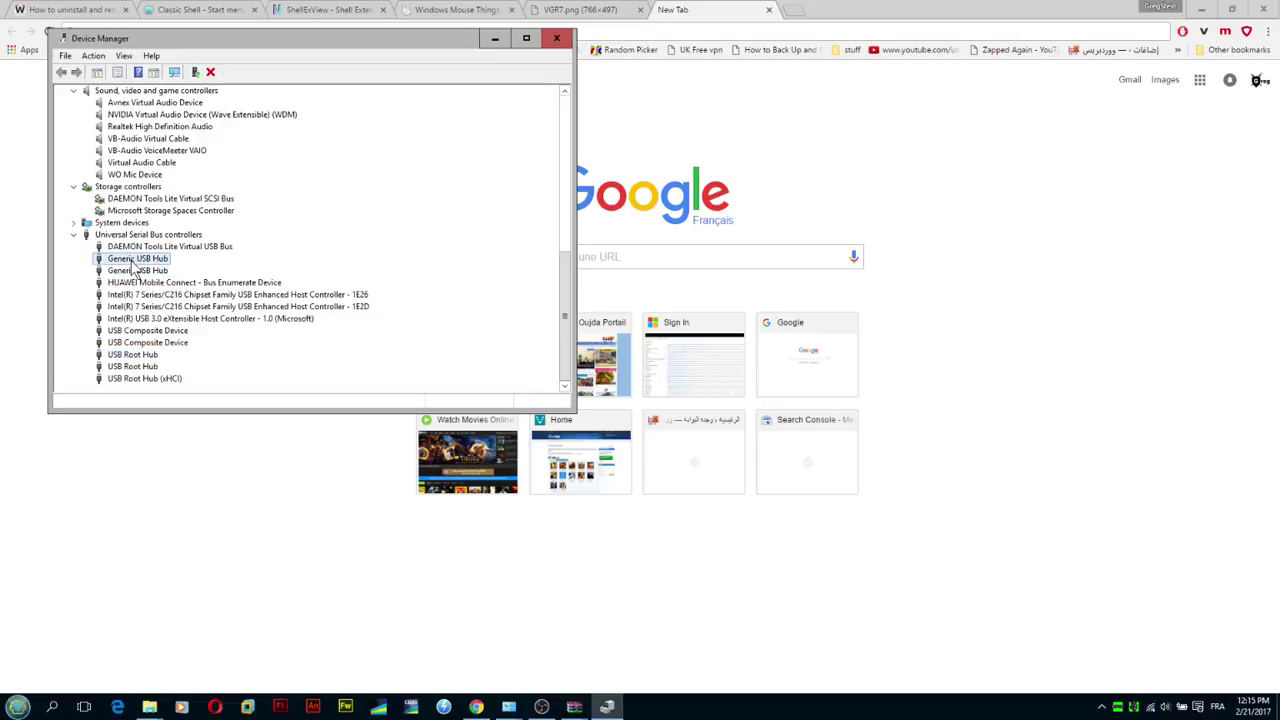
# Step: In the USB Root Hub (xHCI) power management properties, leave "Allow the computer to turn off this device to save power" unticked and accept
pyautogui.rightClick(128, 380)
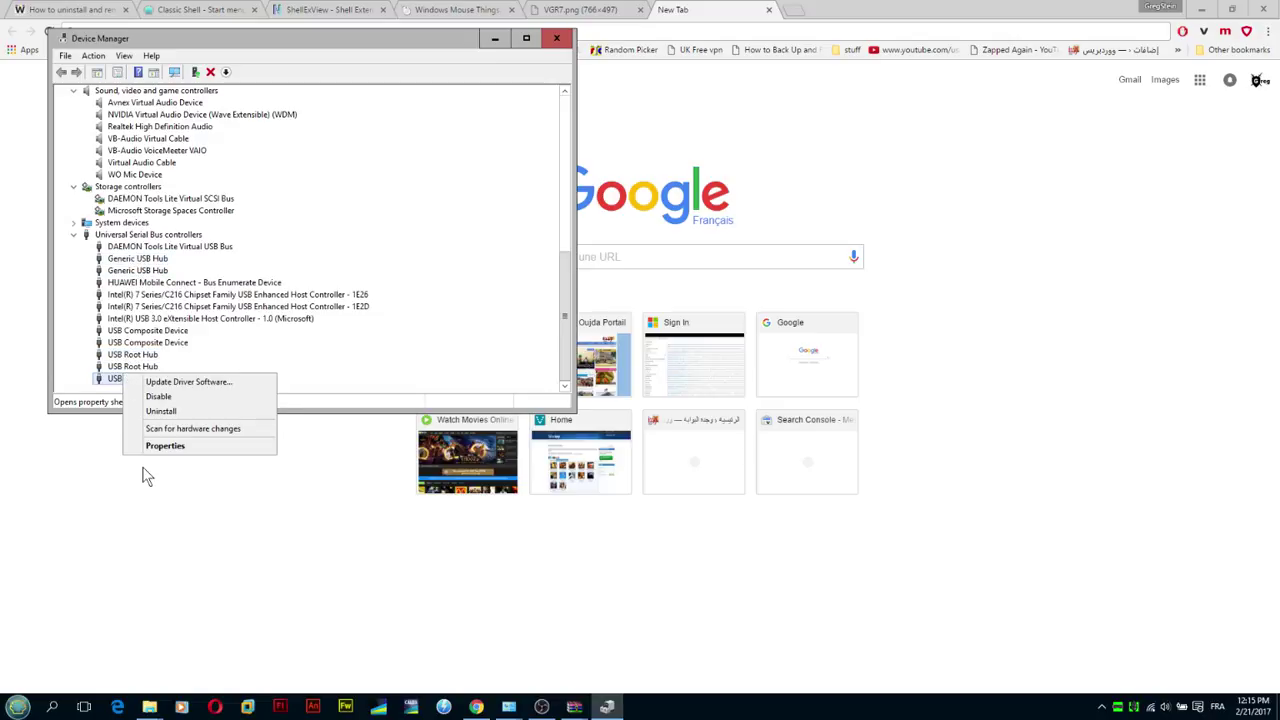
pyautogui.click(157, 447)
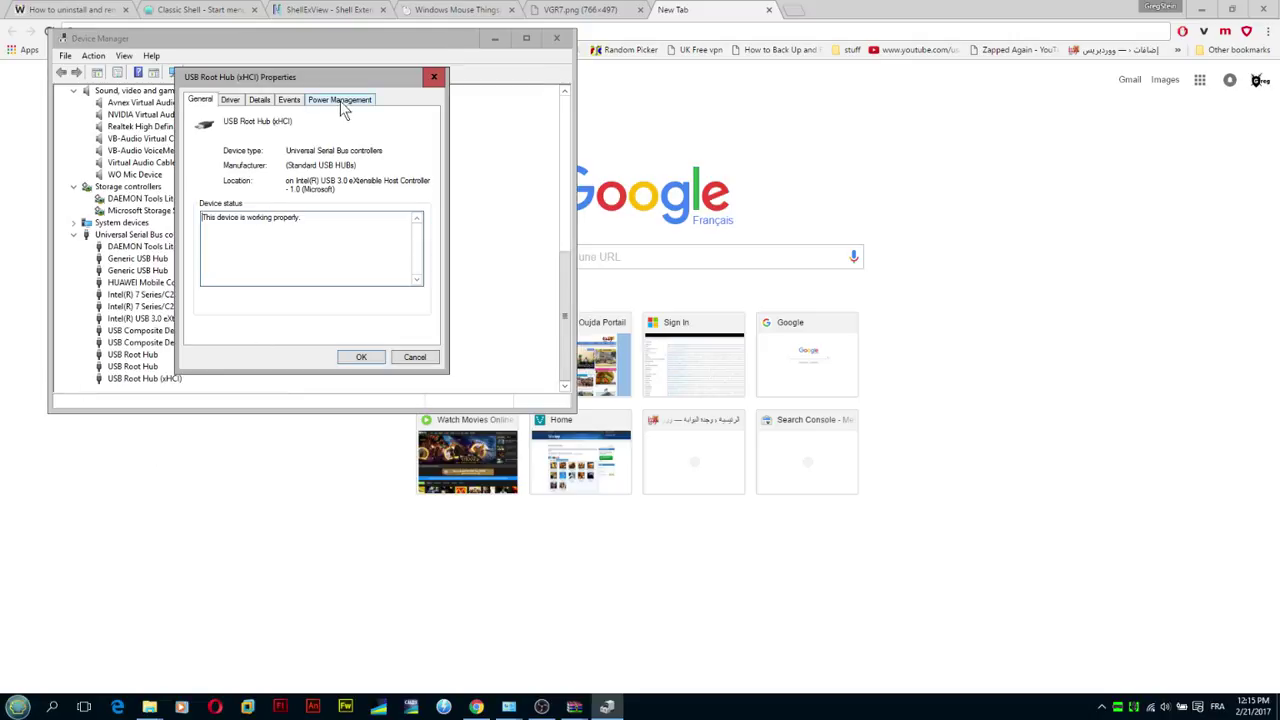
pyautogui.click(344, 102)
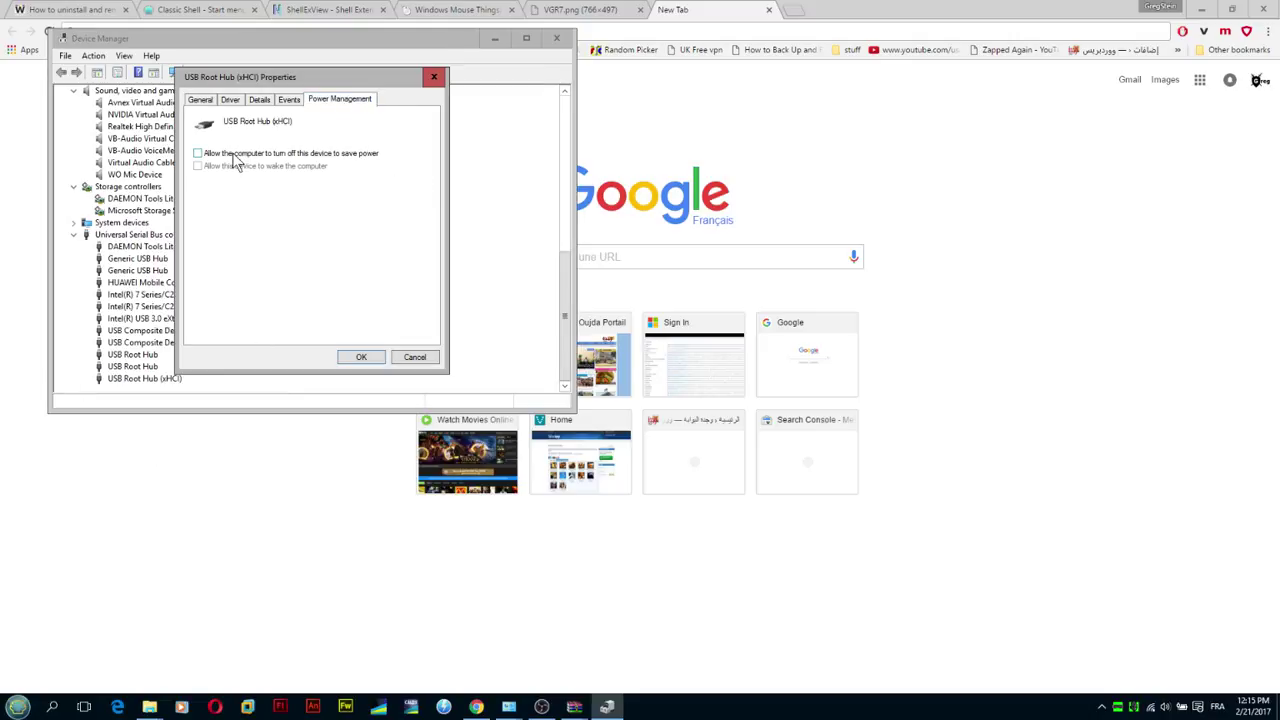
pyautogui.click(198, 153)
pyautogui.click(197, 154)
pyautogui.click(360, 357)
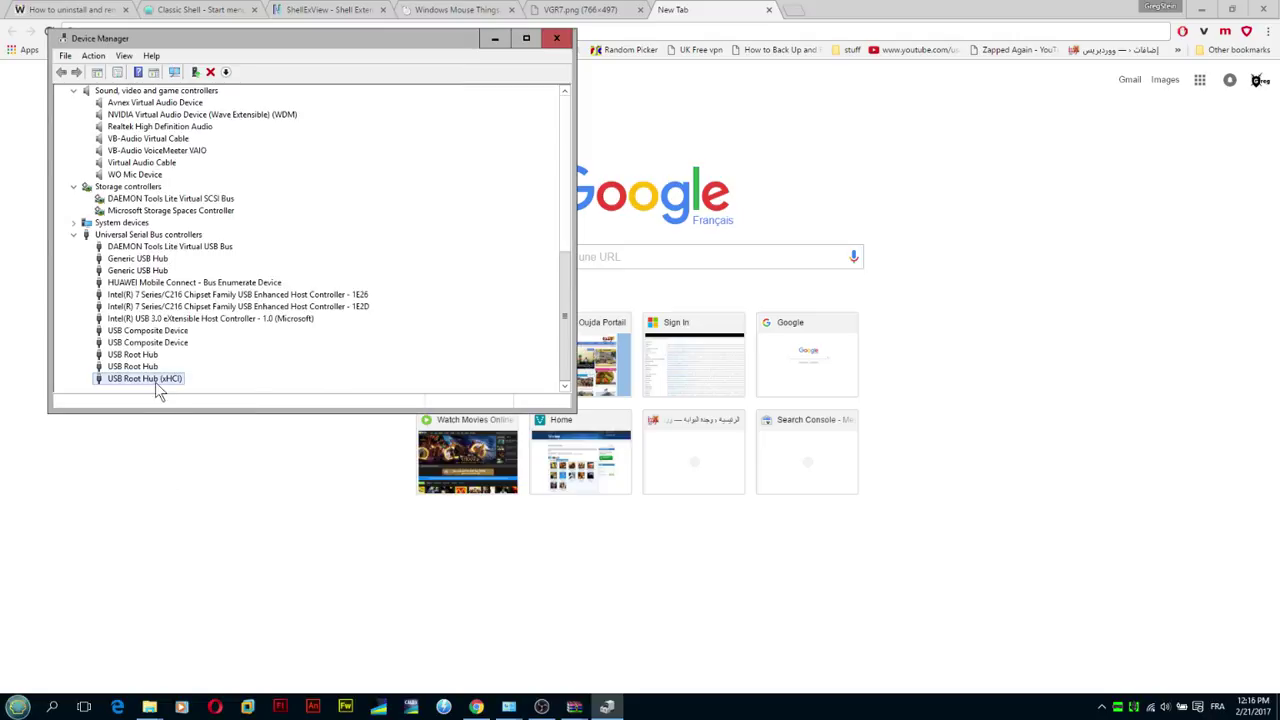
# Step: Select the first Generic USB Hub, look back through the device list and close Device Manager
pyautogui.click(148, 259)
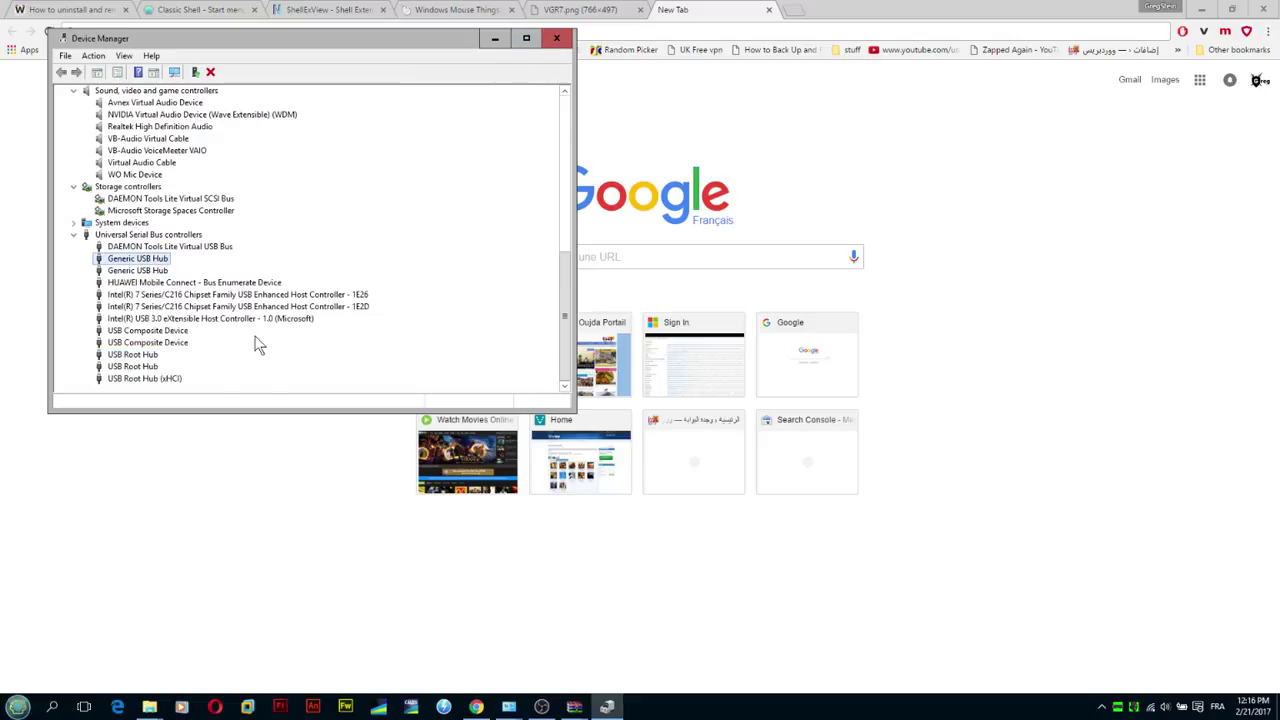
pyautogui.scroll(4, 263, 386)
pyautogui.scroll(6, 263, 386)
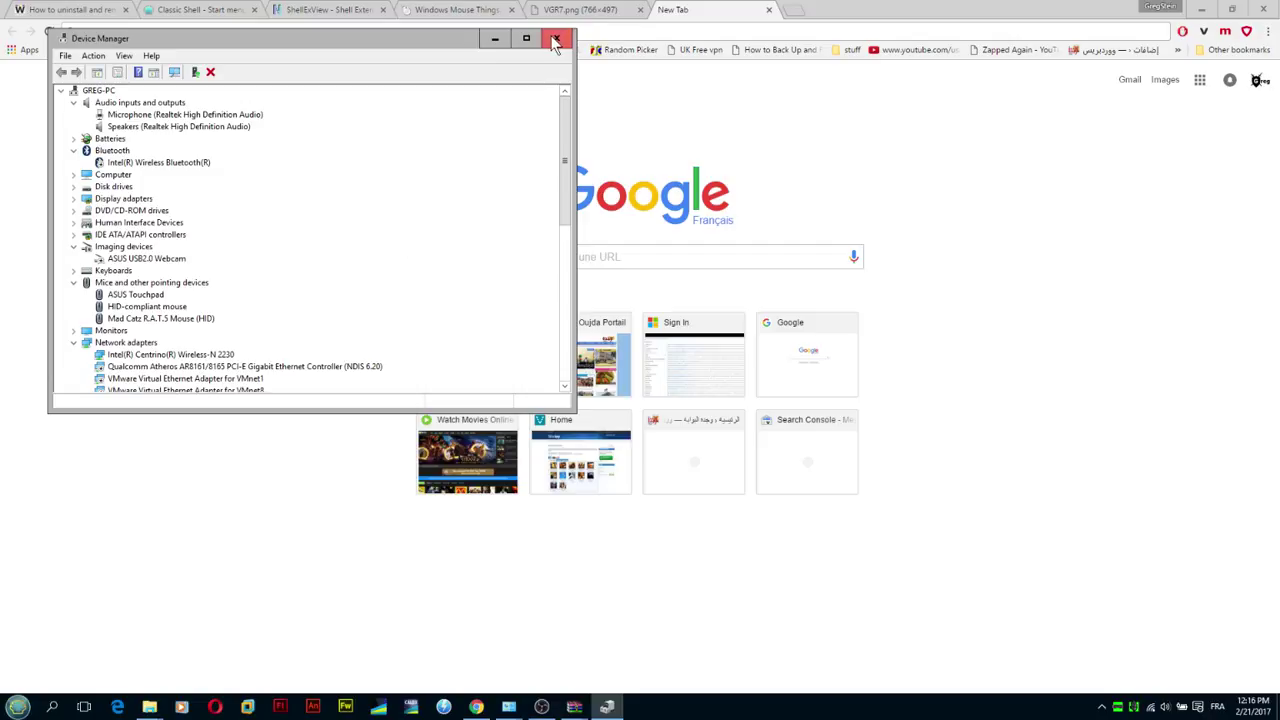
pyautogui.click(556, 44)
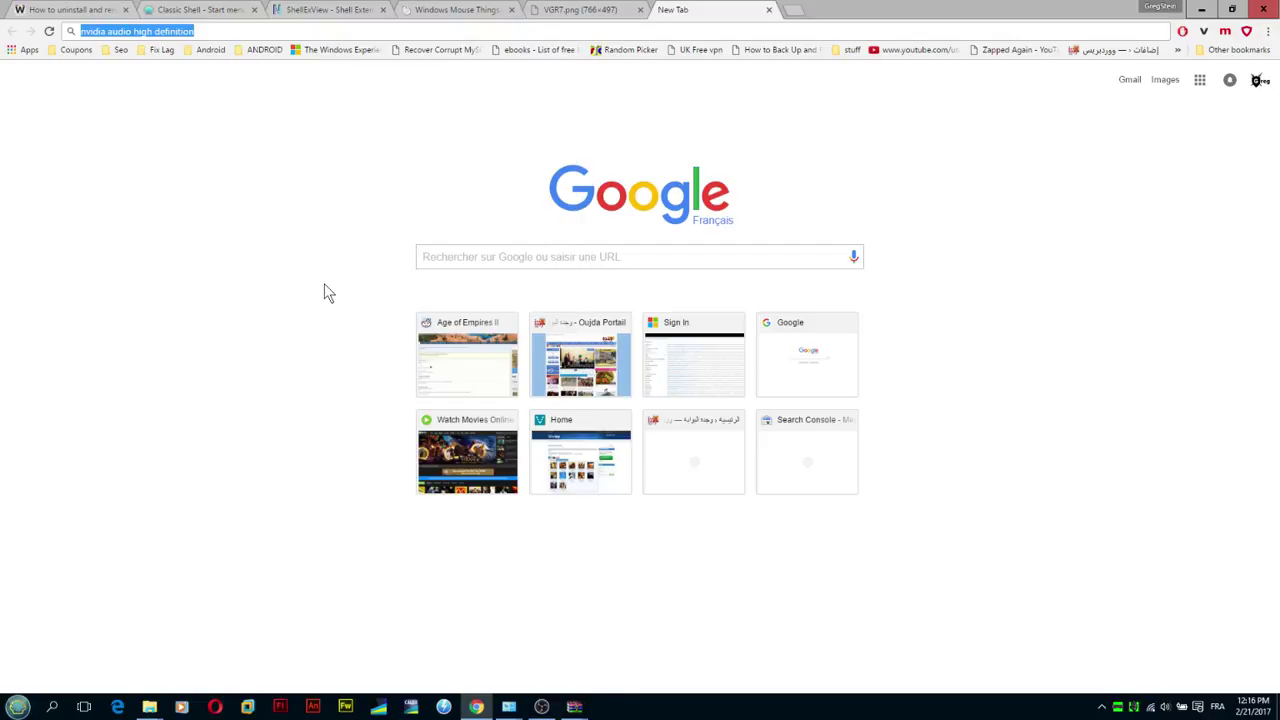
pyautogui.click(18, 706)
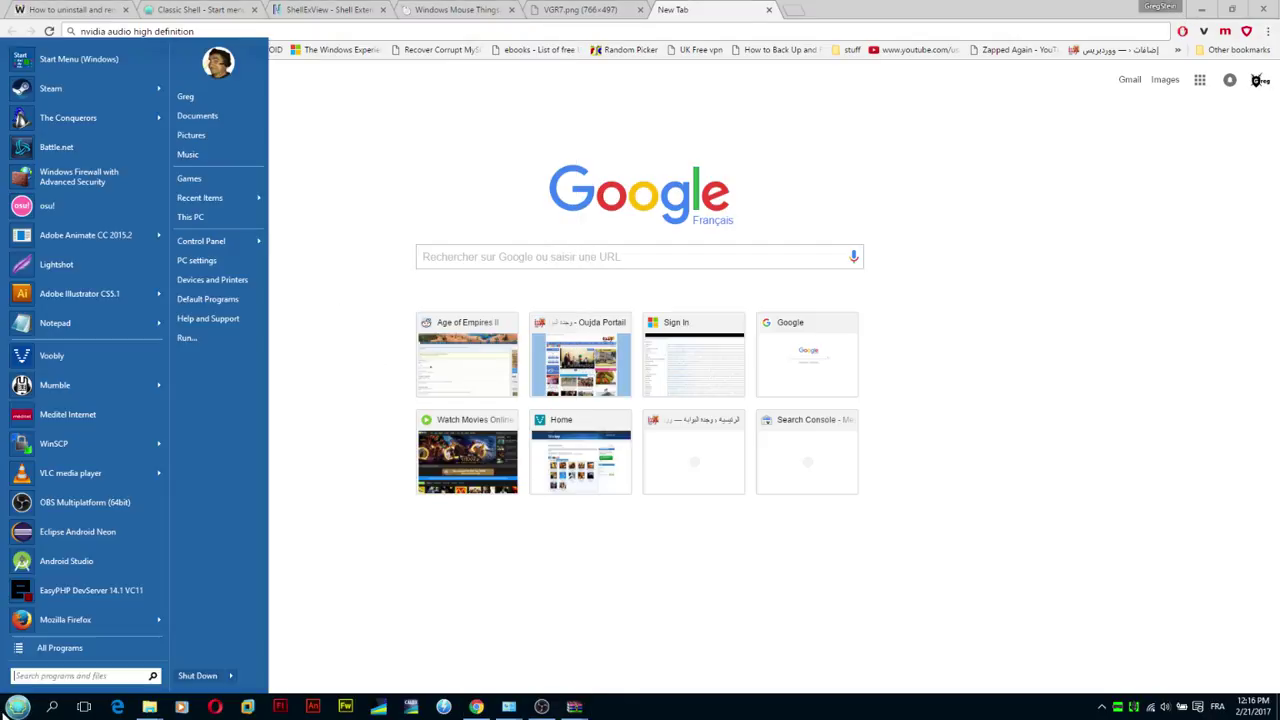
pyautogui.rightClick(757, 706)
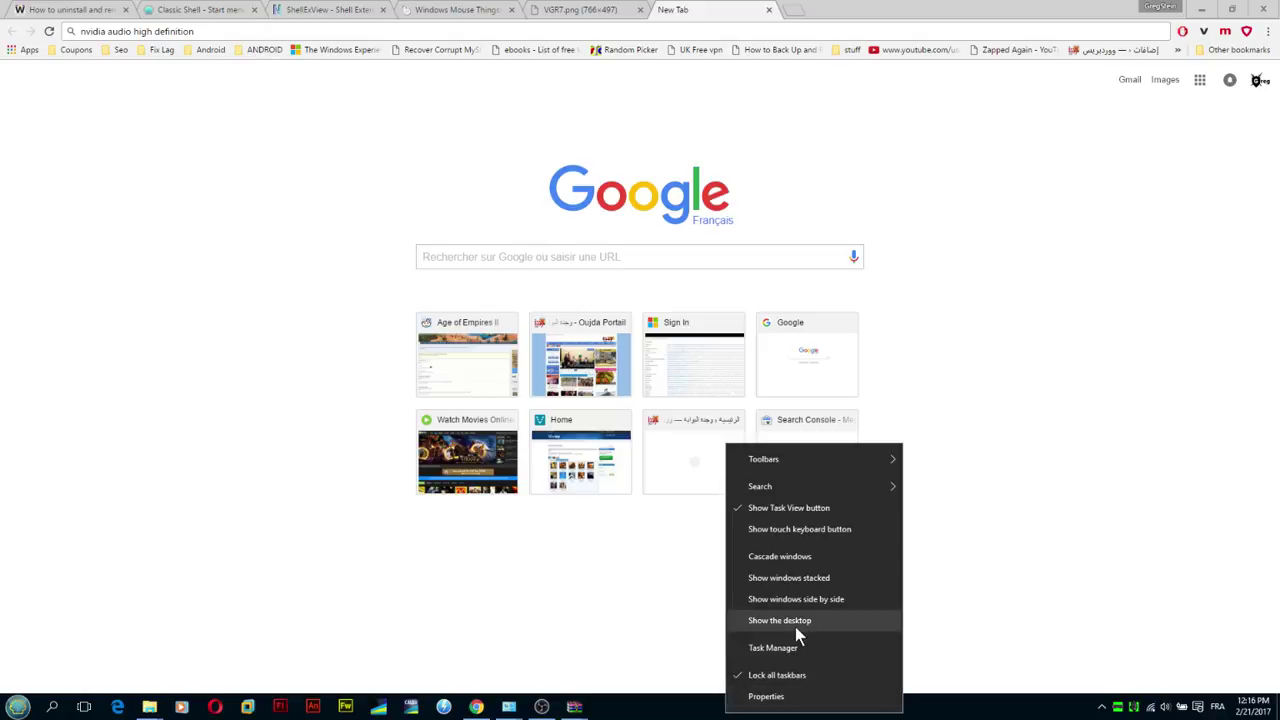
pyautogui.click(18, 706)
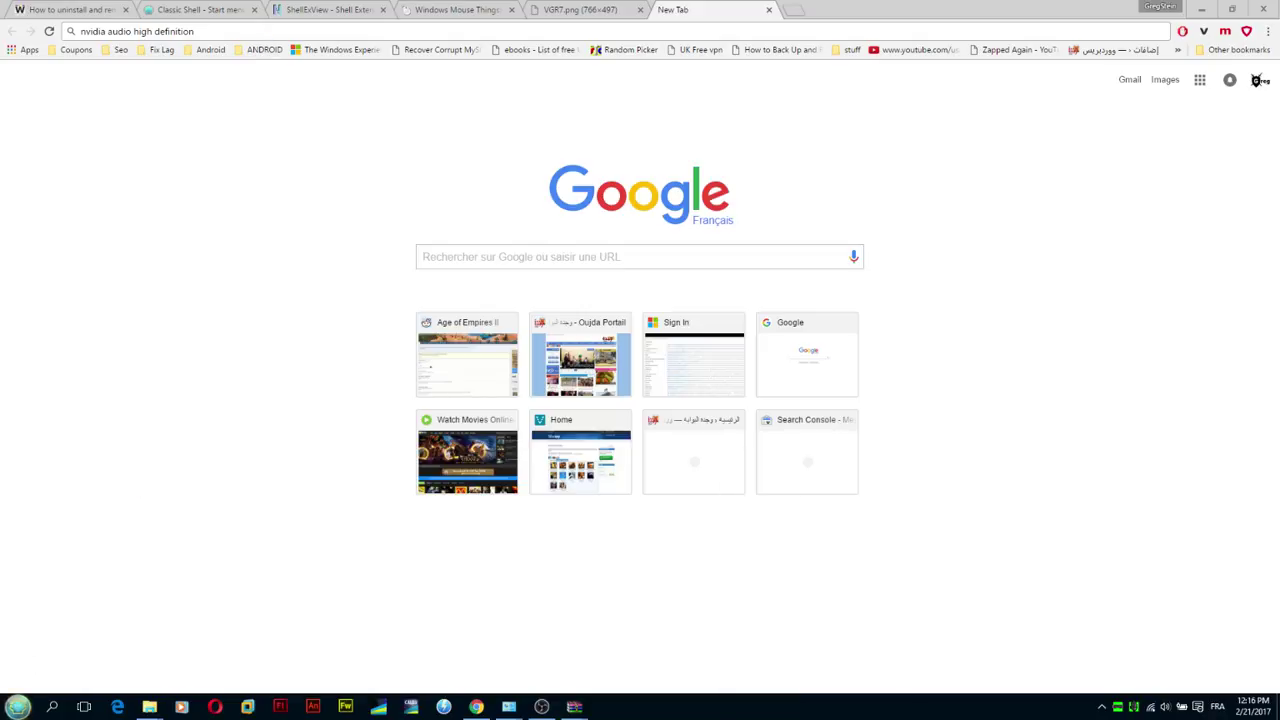
# Step: Search for "mouse", open the Mouse settings, make sure Enhance pointer precision is off in the pointer options and accept
pyautogui.click(18, 706)
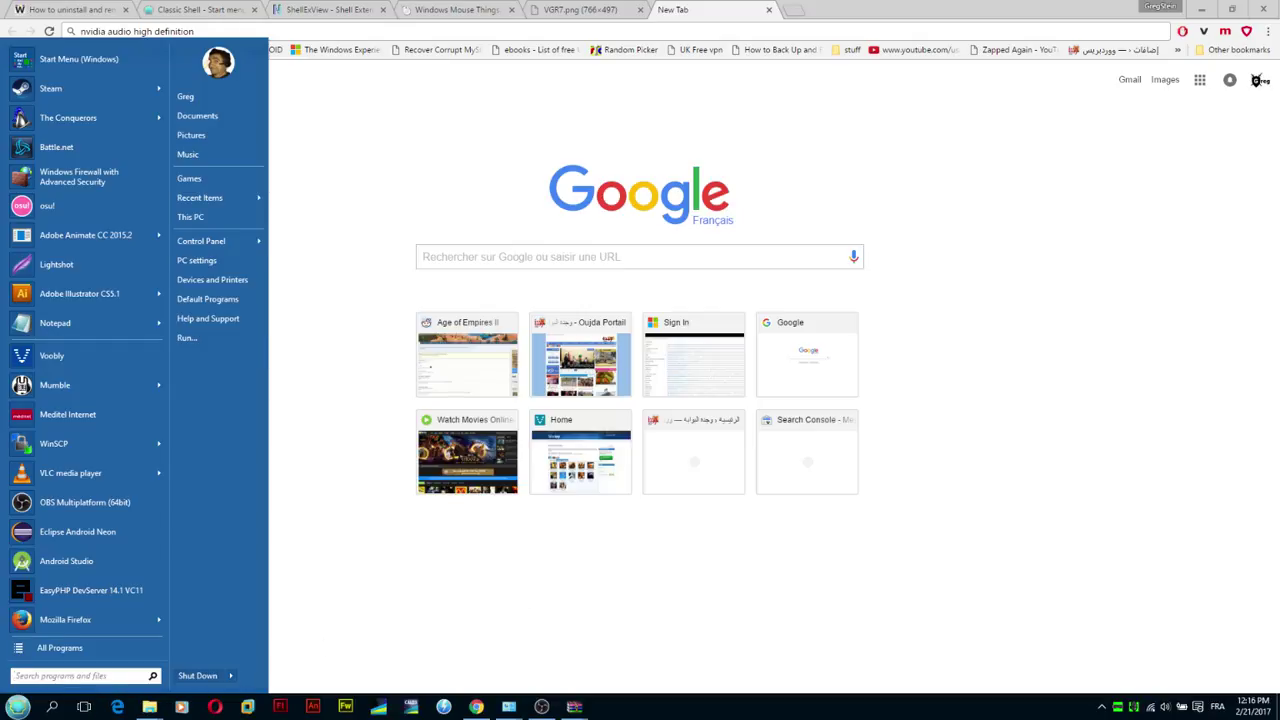
pyautogui.write('mouse')
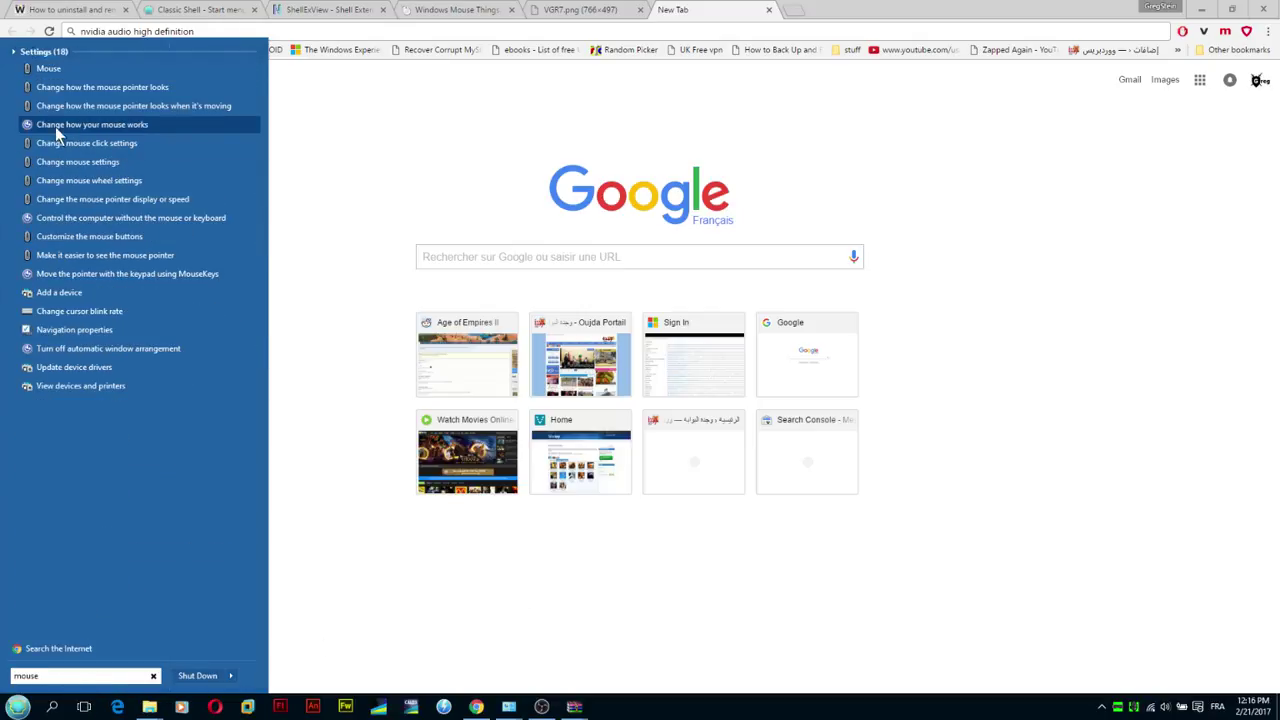
pyautogui.click(52, 75)
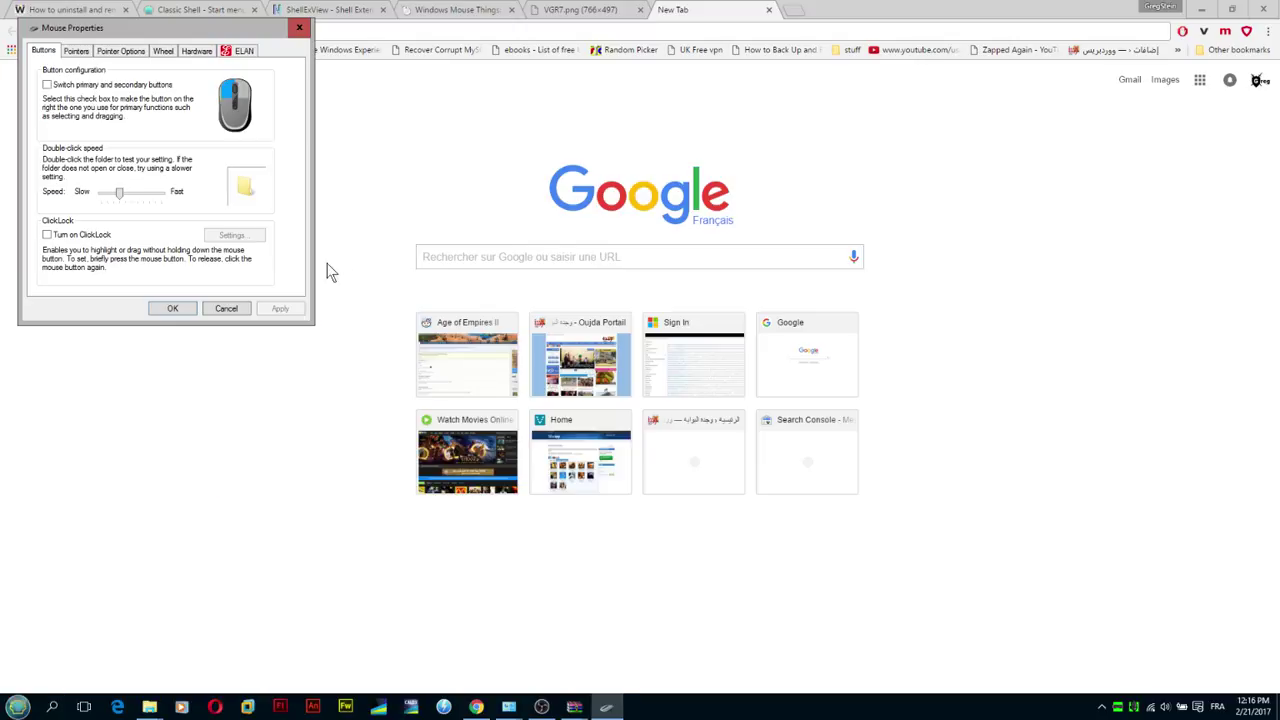
pyautogui.click(118, 52)
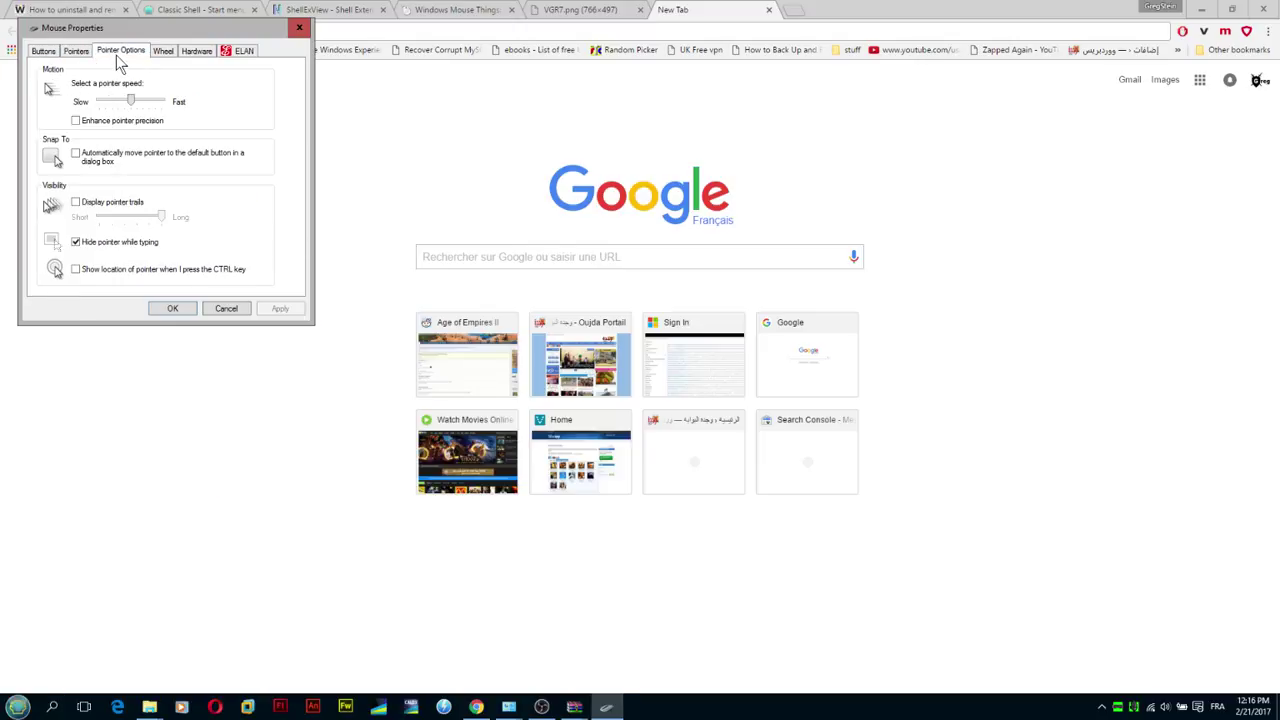
pyautogui.click(77, 121)
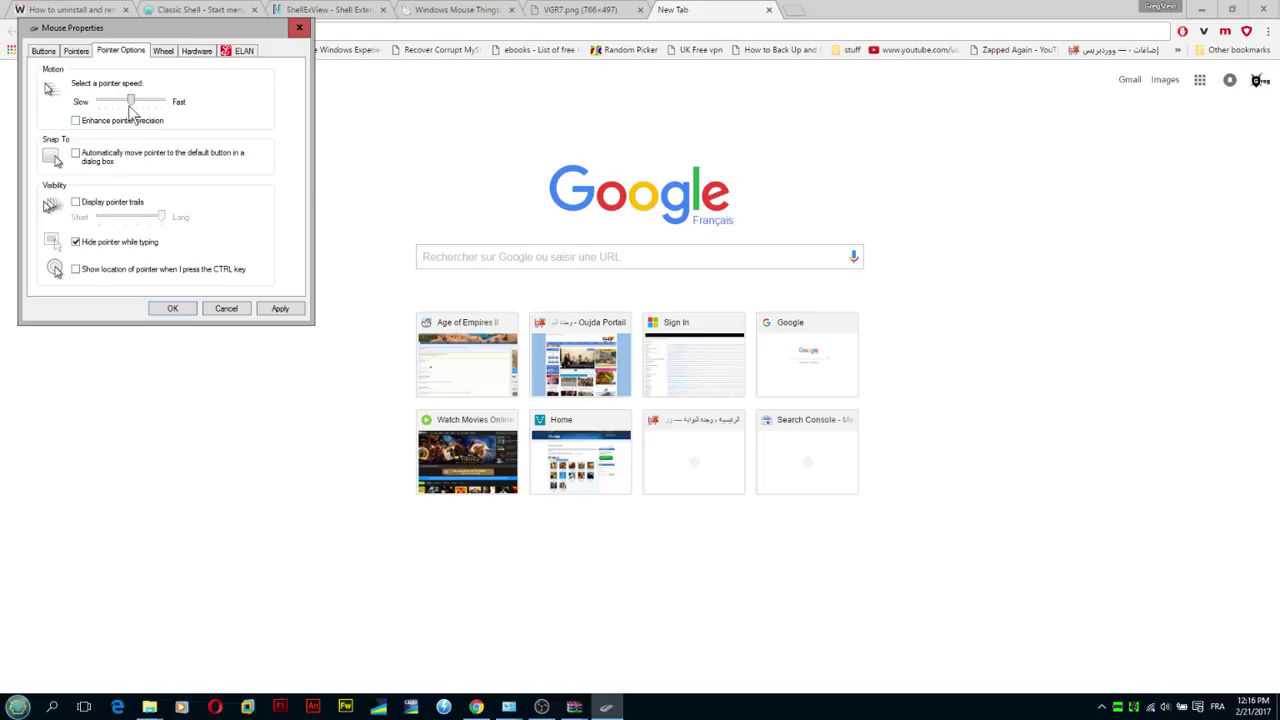
pyautogui.click(176, 312)
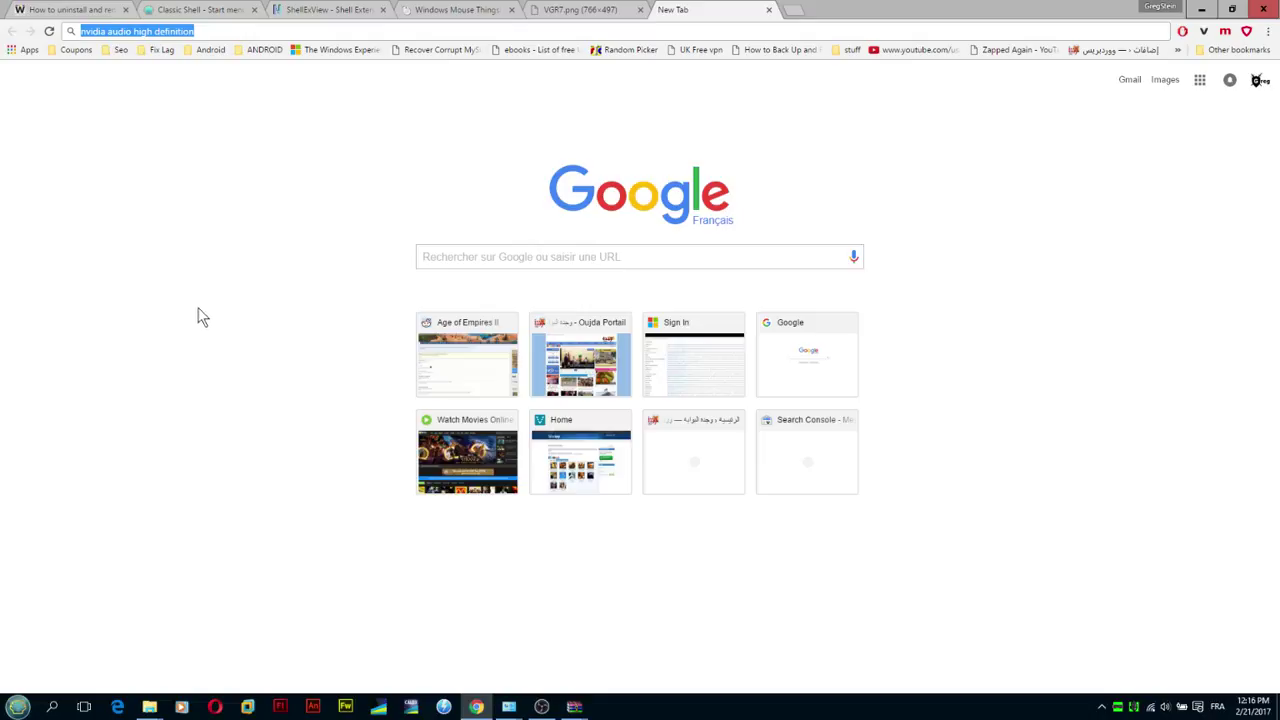
# Step: View the MarkC mouse acceleration fix page in Chrome, and open the "Windows 10+8+8.1 Fixes" folder inside PlayOn > markc in File Explorer
pyautogui.click(316, 342)
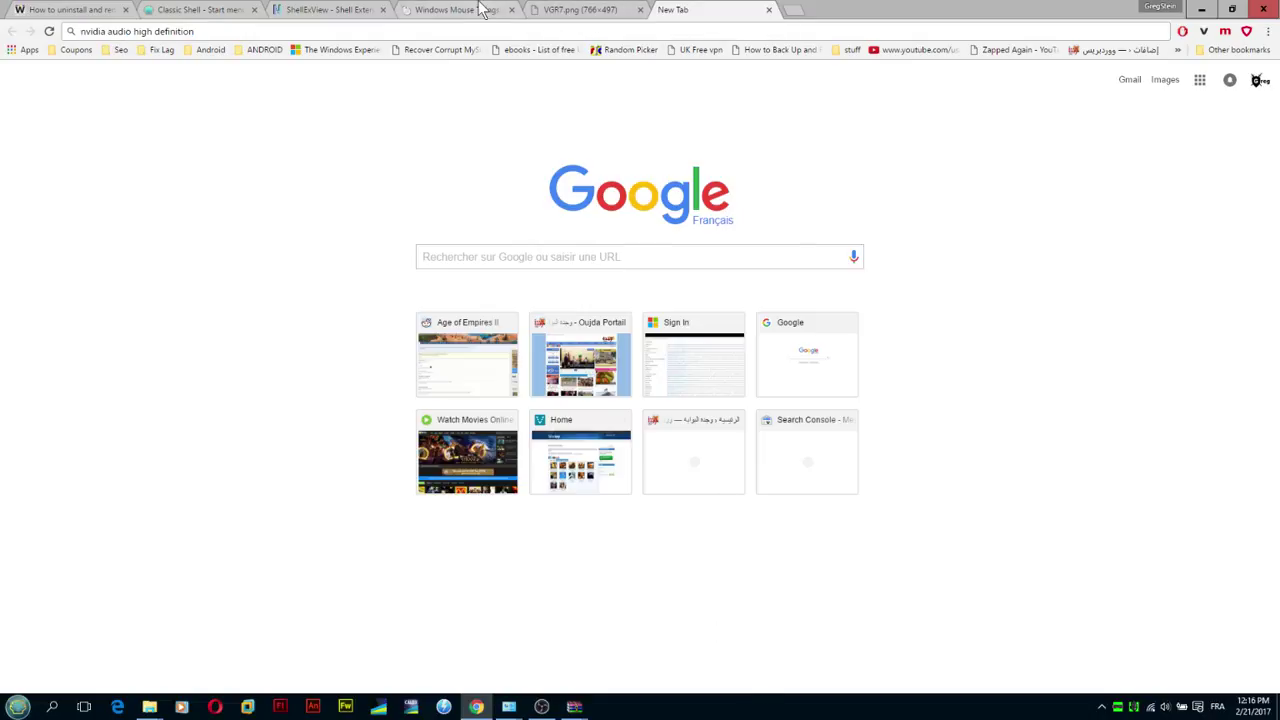
pyautogui.click(478, 9)
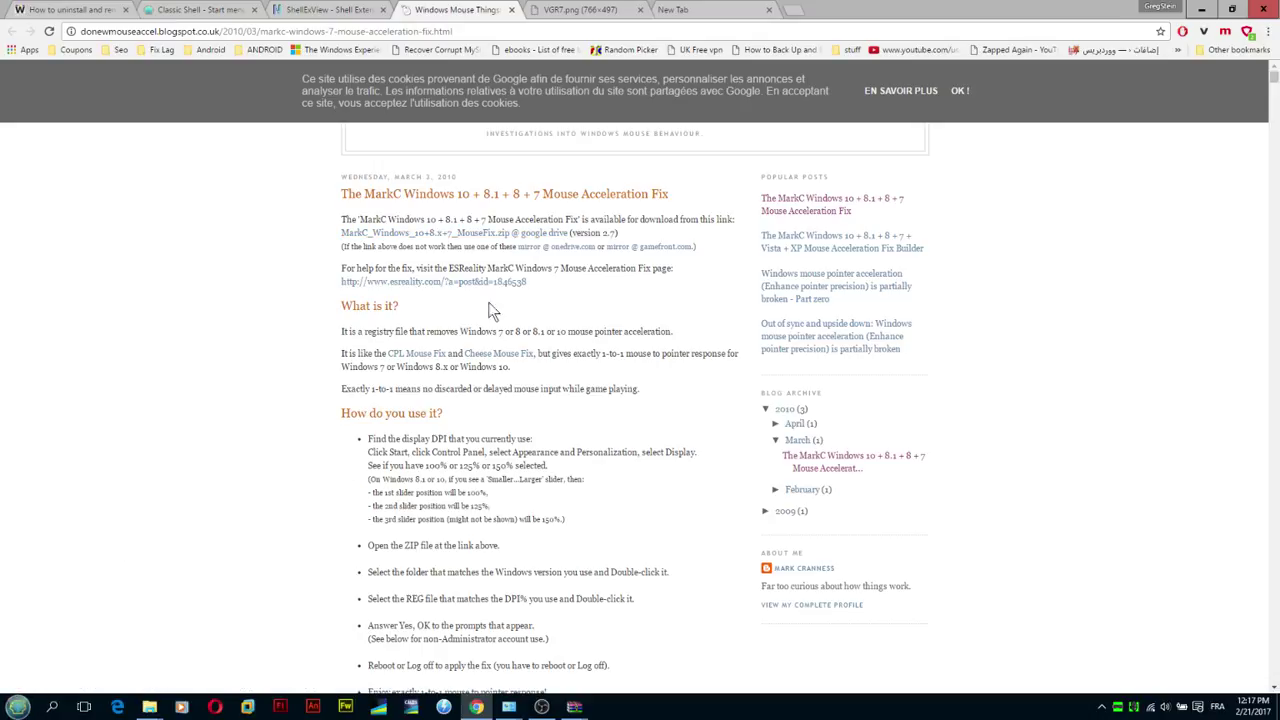
pyautogui.moveTo(149, 707)
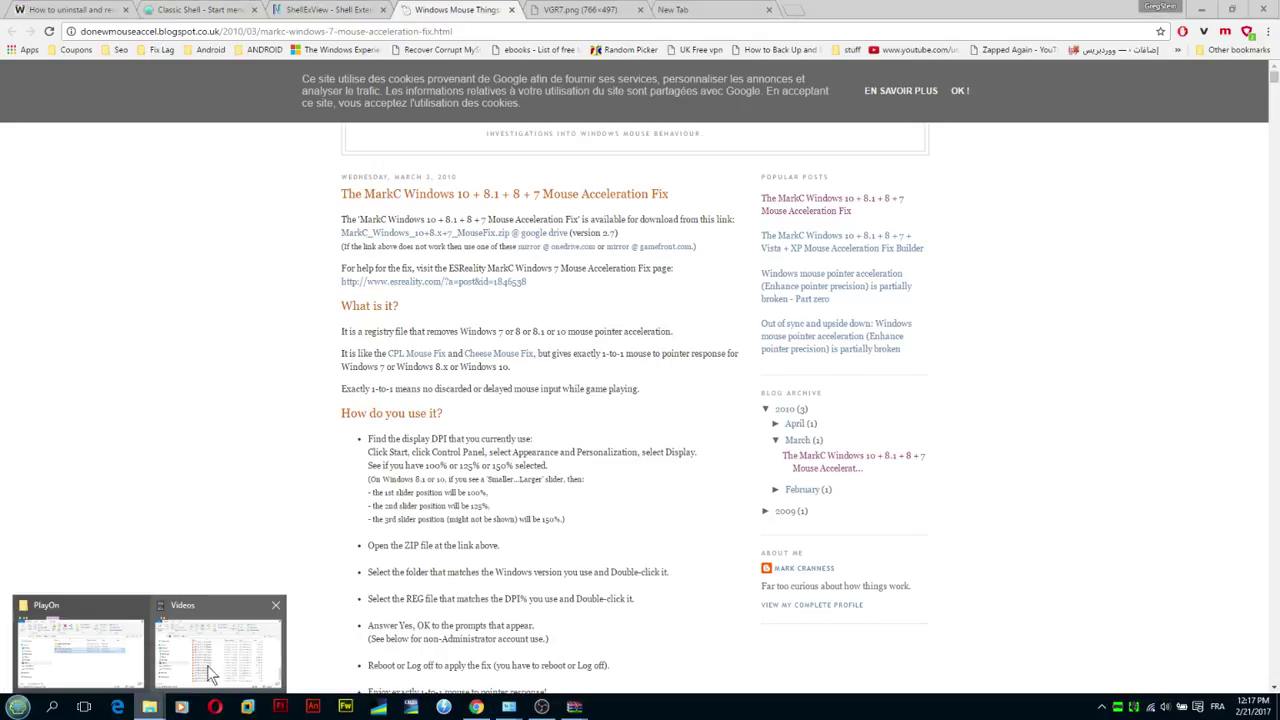
pyautogui.click(96, 655)
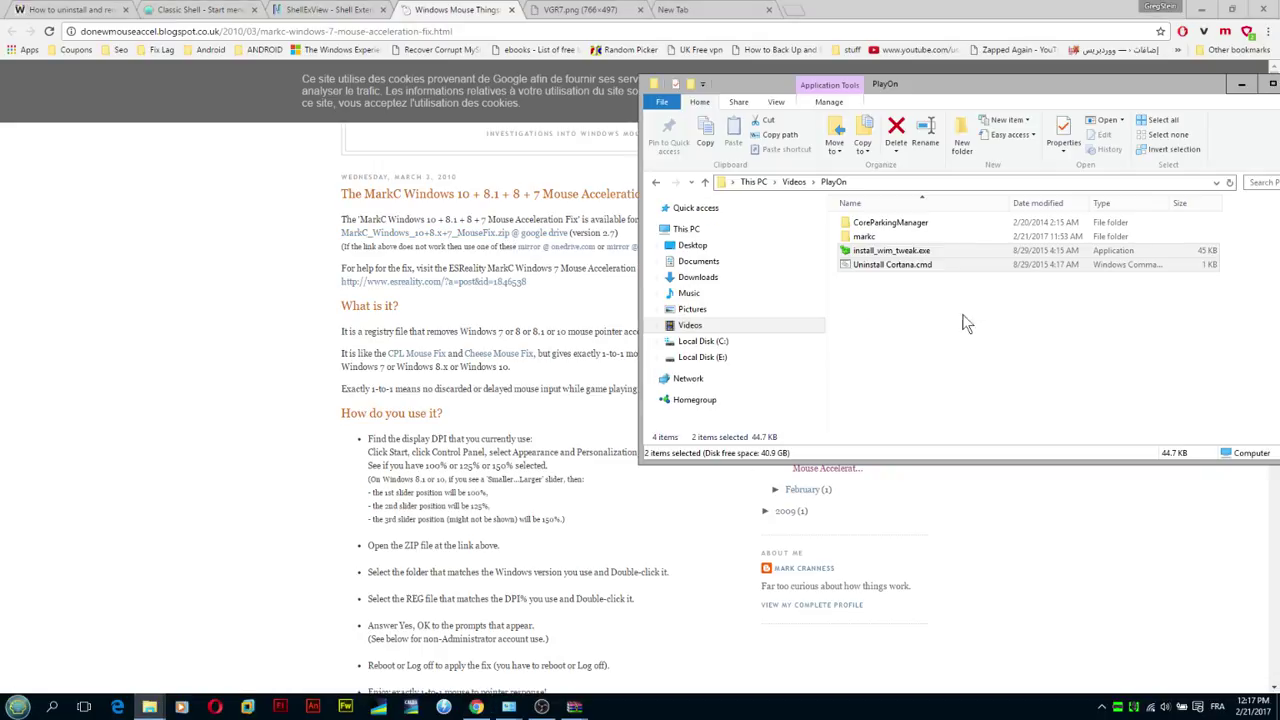
pyautogui.doubleClick(887, 237)
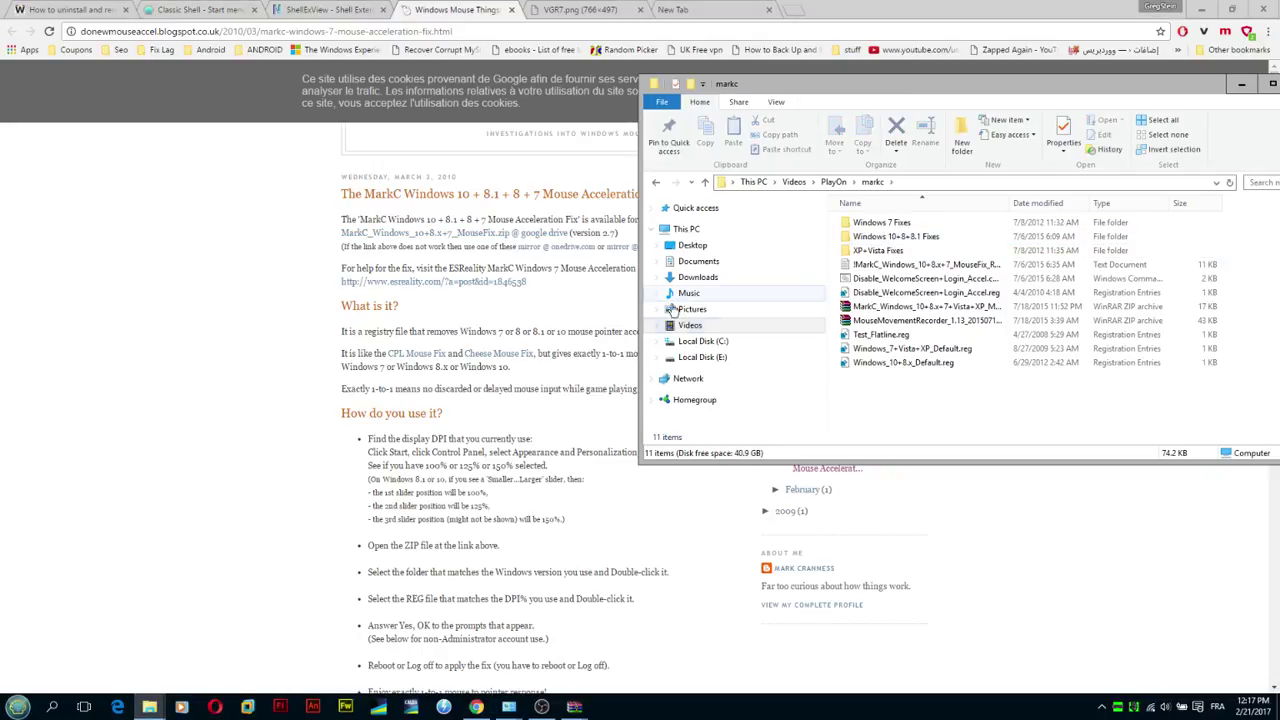
pyautogui.doubleClick(928, 237)
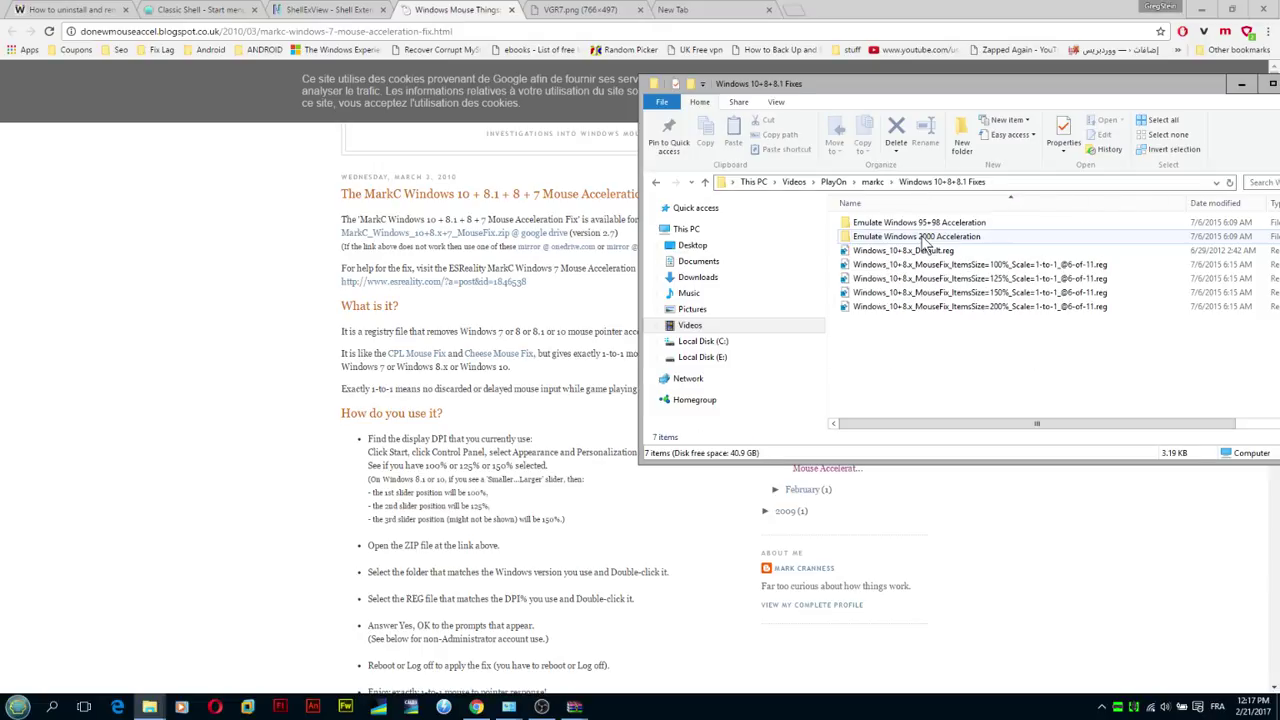
pyautogui.click(655, 183)
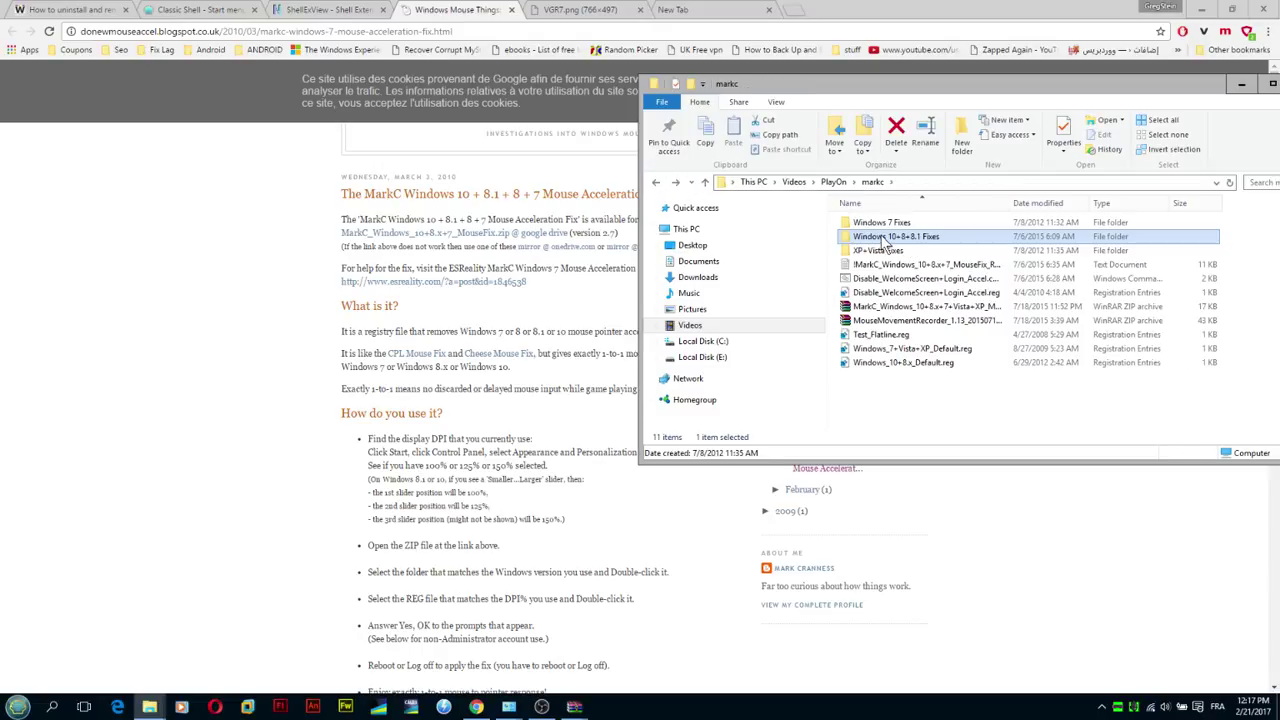
pyautogui.doubleClick(884, 238)
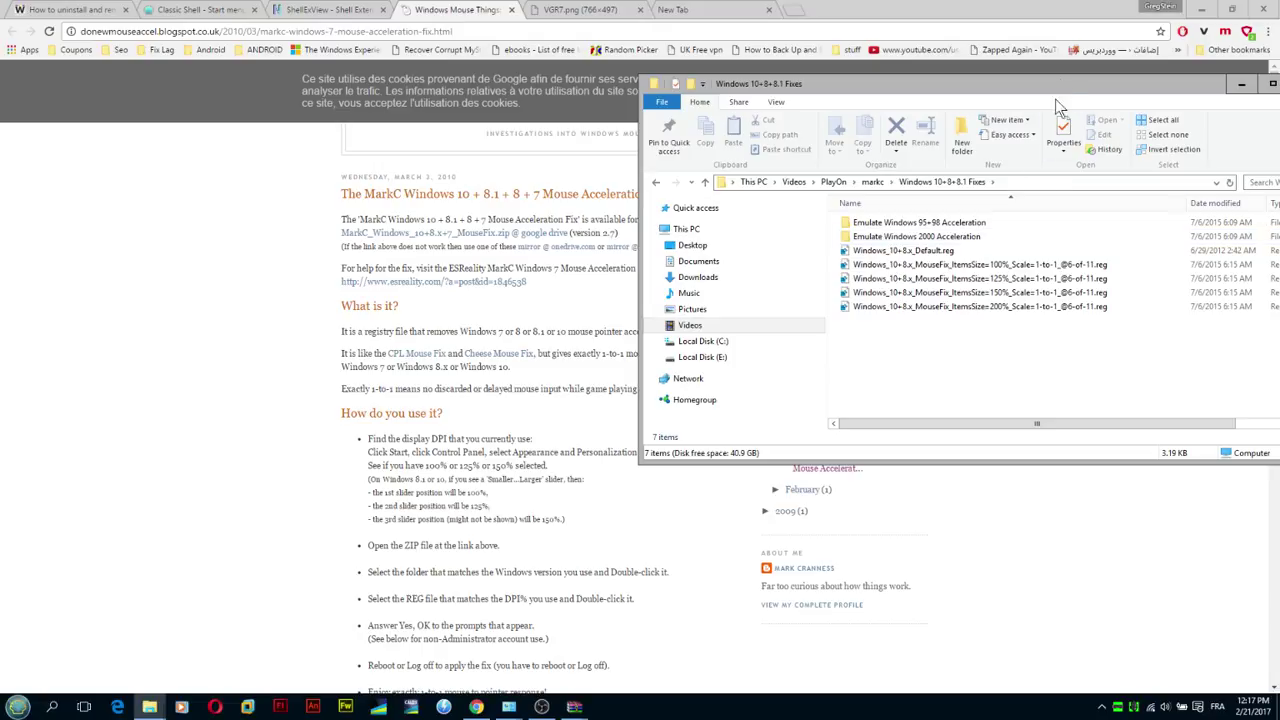
# Step: Move the folder window over the web page and select the MouseFix registry file for 100% ItemsSize with 1-to-1 scale
pyautogui.moveTo(1055, 88); pyautogui.dragTo(641, 89)
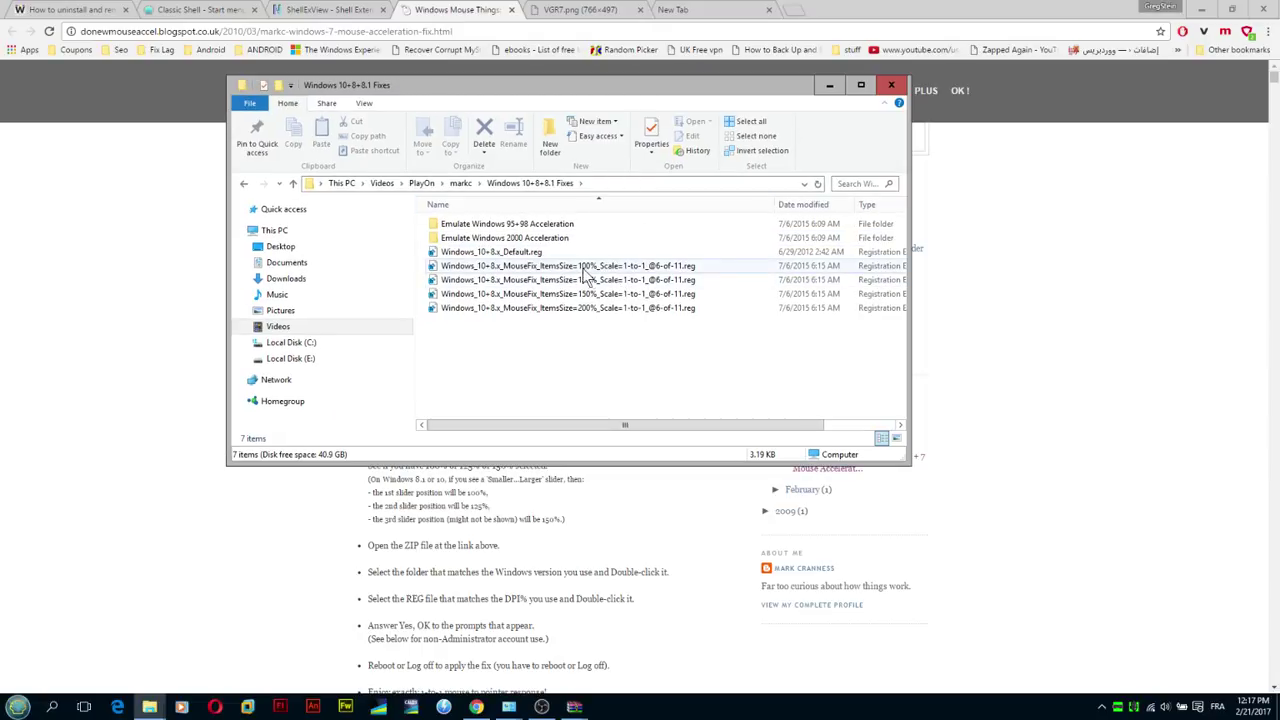
pyautogui.click(485, 267)
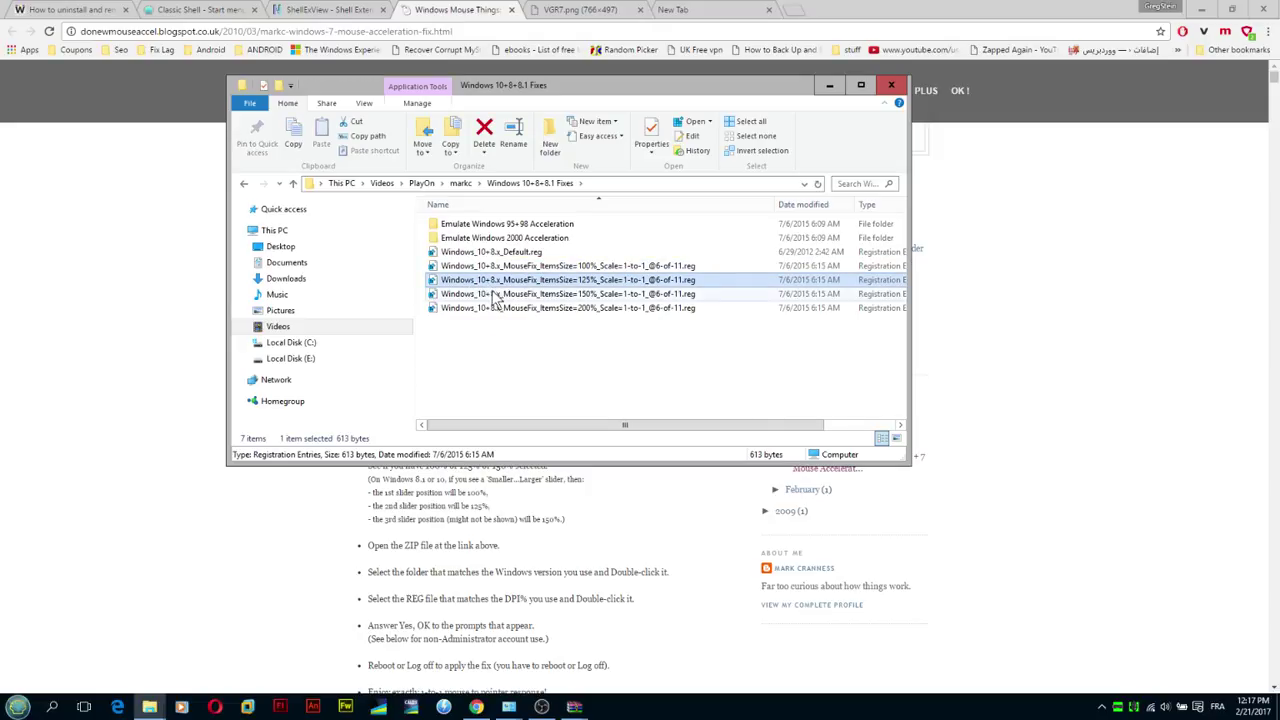
pyautogui.click(495, 307)
pyautogui.click(592, 268)
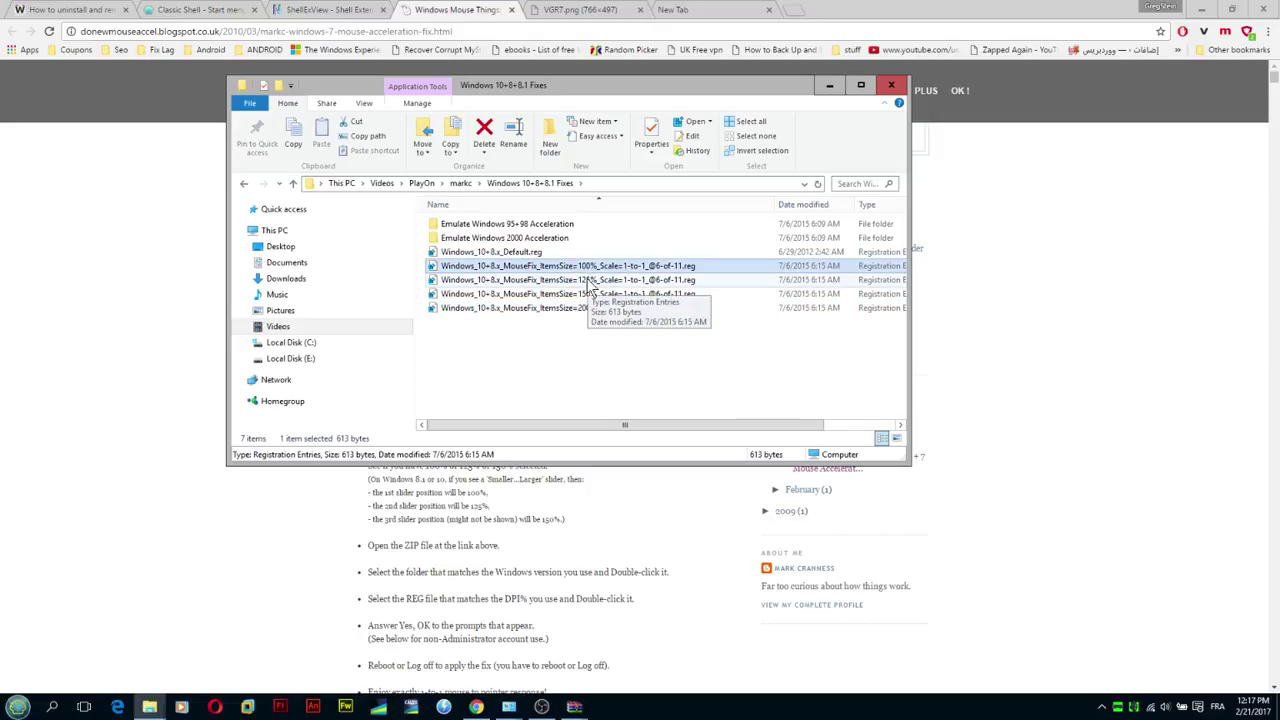
# Step: Clear the file selection in the "Windows 10+8+8.1 Fixes" folder and show the desktop
pyautogui.click(587, 282)
pyautogui.click(596, 406)
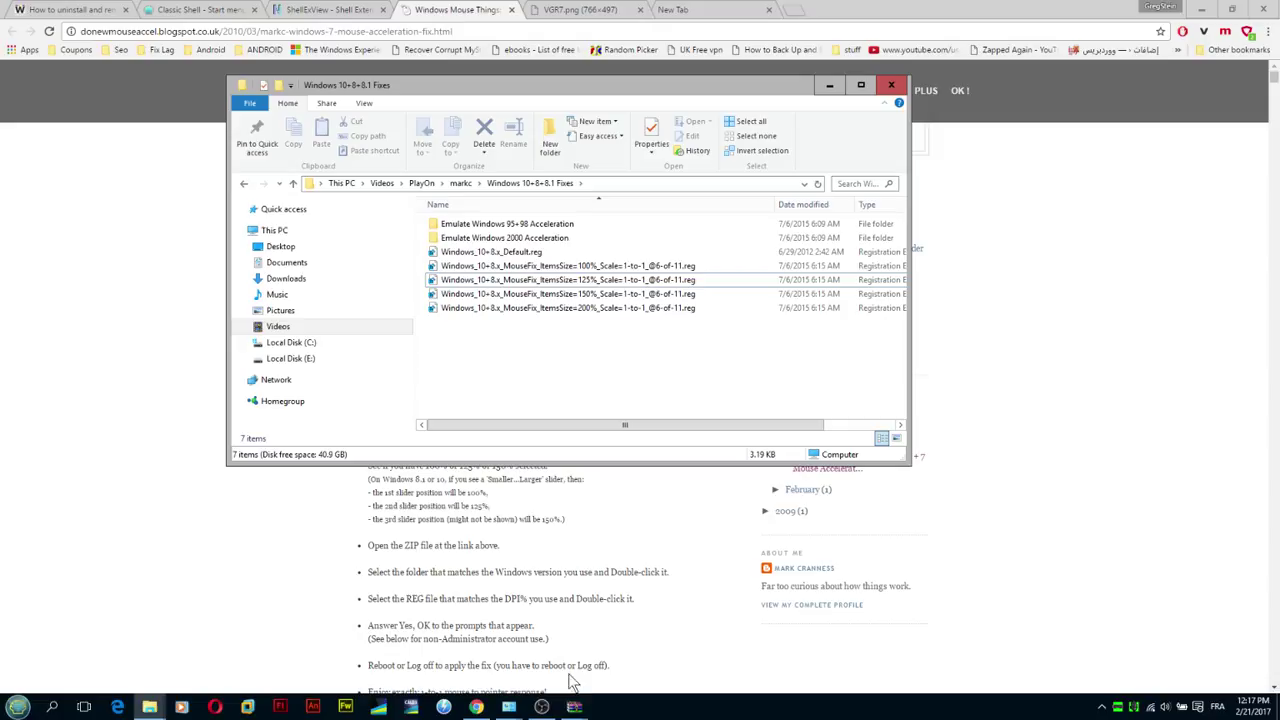
pyautogui.moveTo(510, 708)
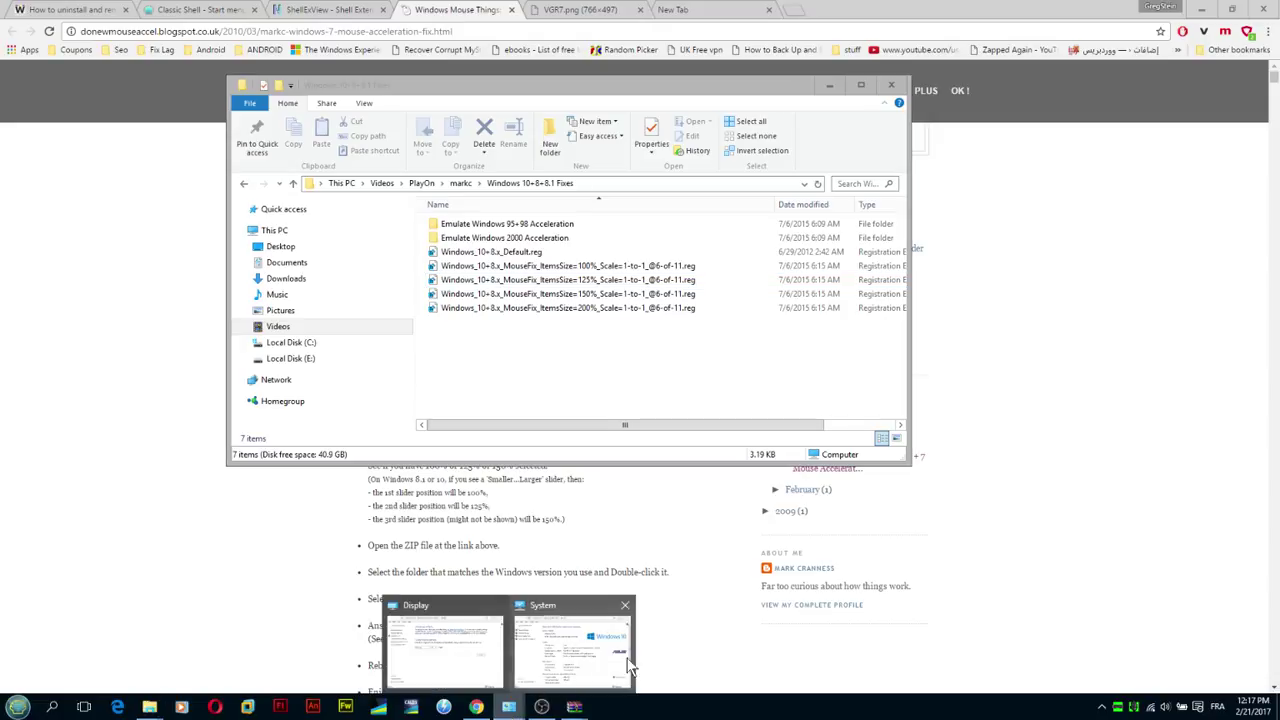
pyautogui.rightClick(700, 708)
pyautogui.click(738, 614)
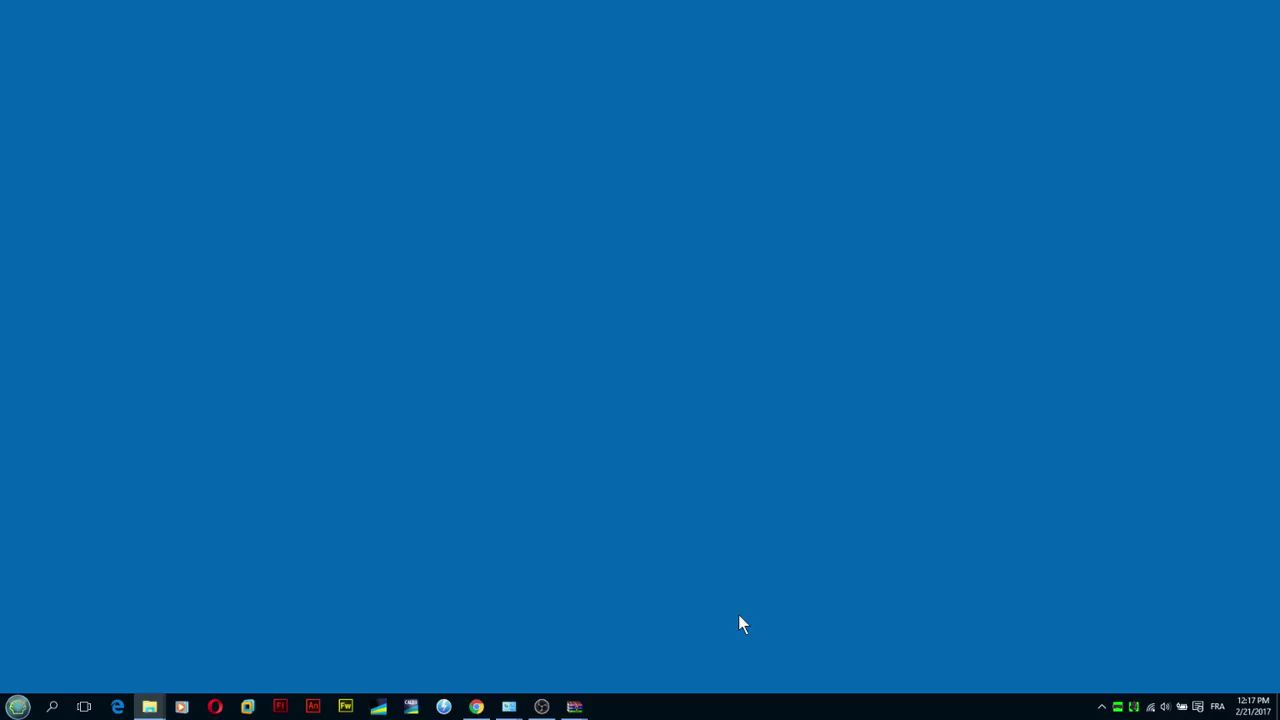
# Step: Open the desktop's Display settings and go through Advanced display settings to Advanced sizing of text and other items
pyautogui.rightClick(735, 612)
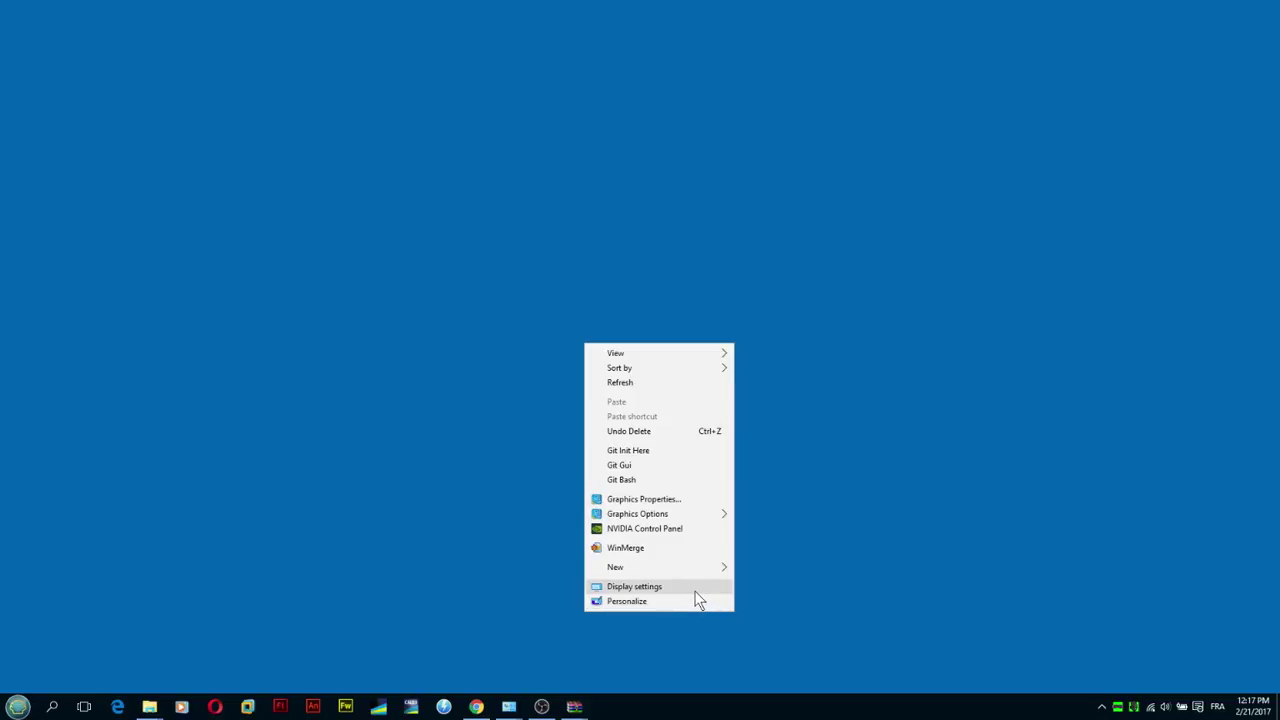
pyautogui.click(630, 588)
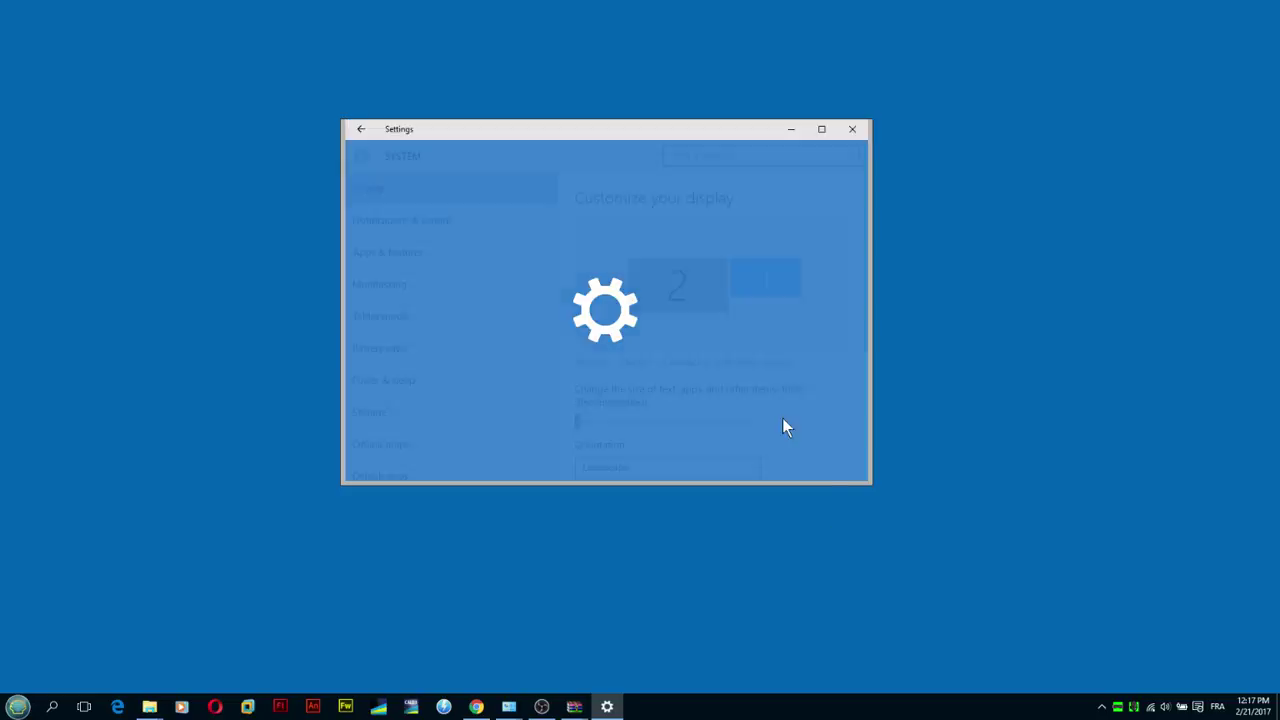
pyautogui.scroll(-5, 780, 340)
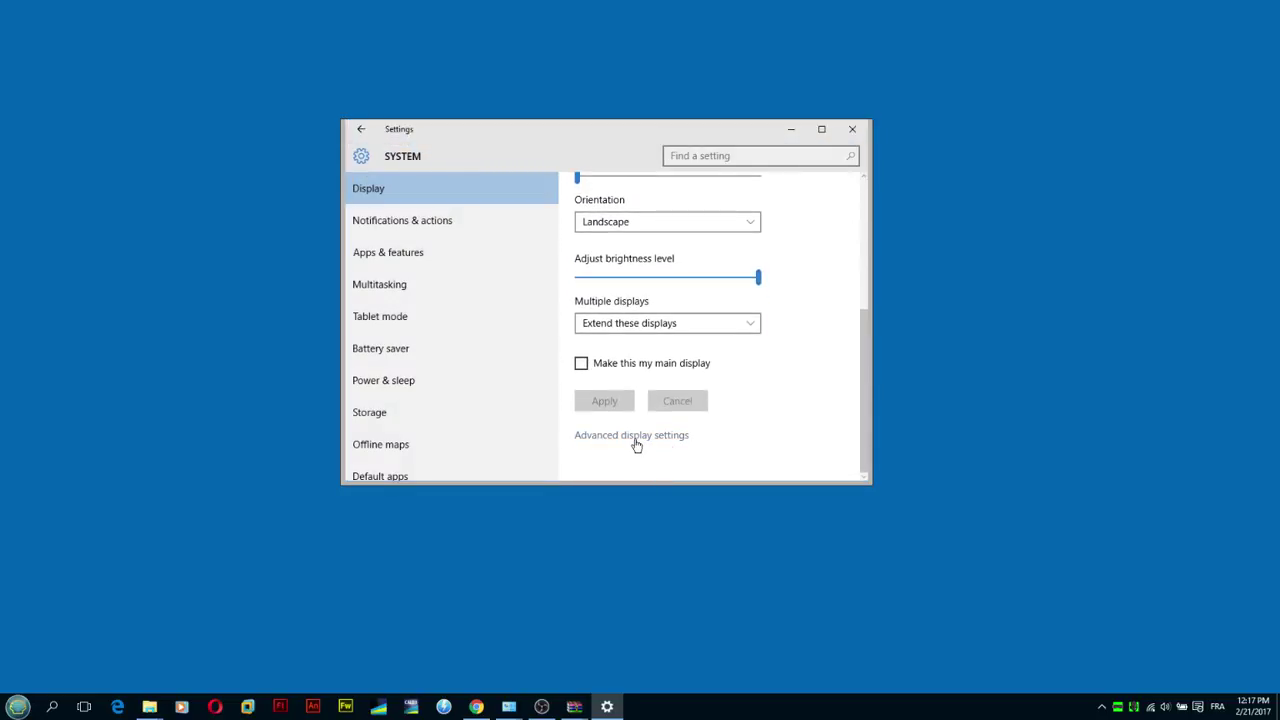
pyautogui.click(637, 443)
pyautogui.scroll(-5, 630, 440)
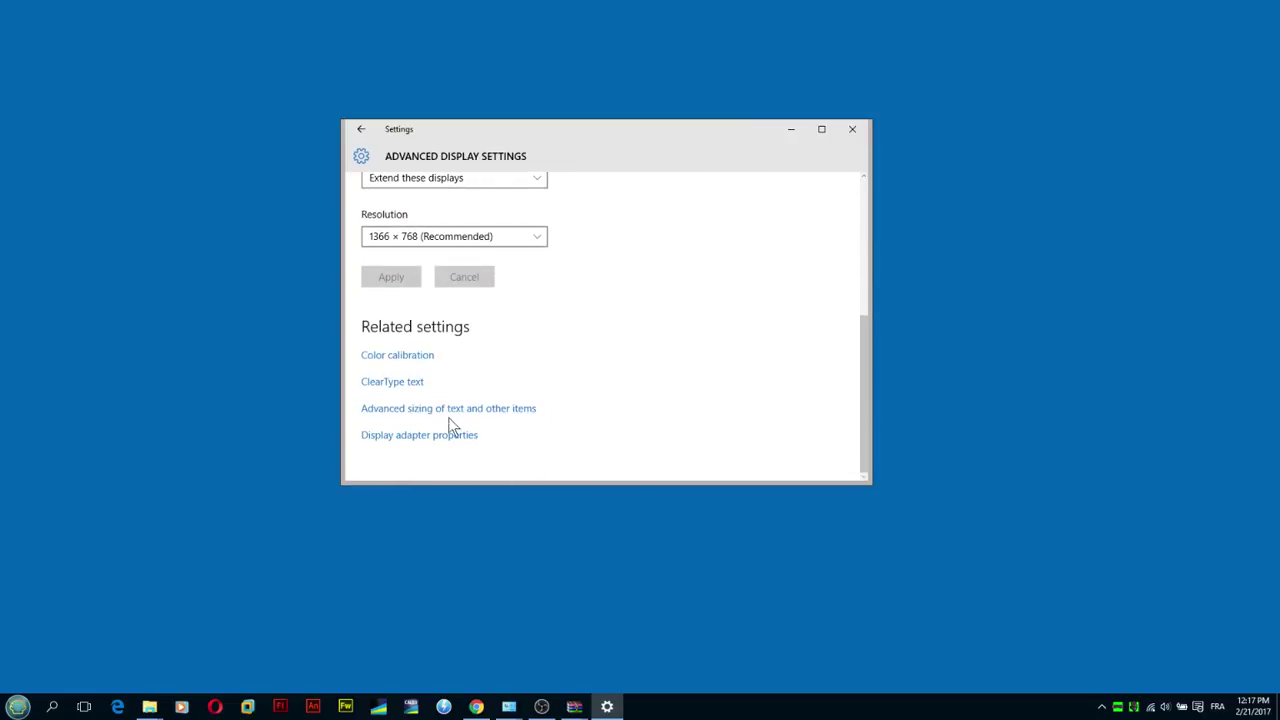
pyautogui.click(393, 412)
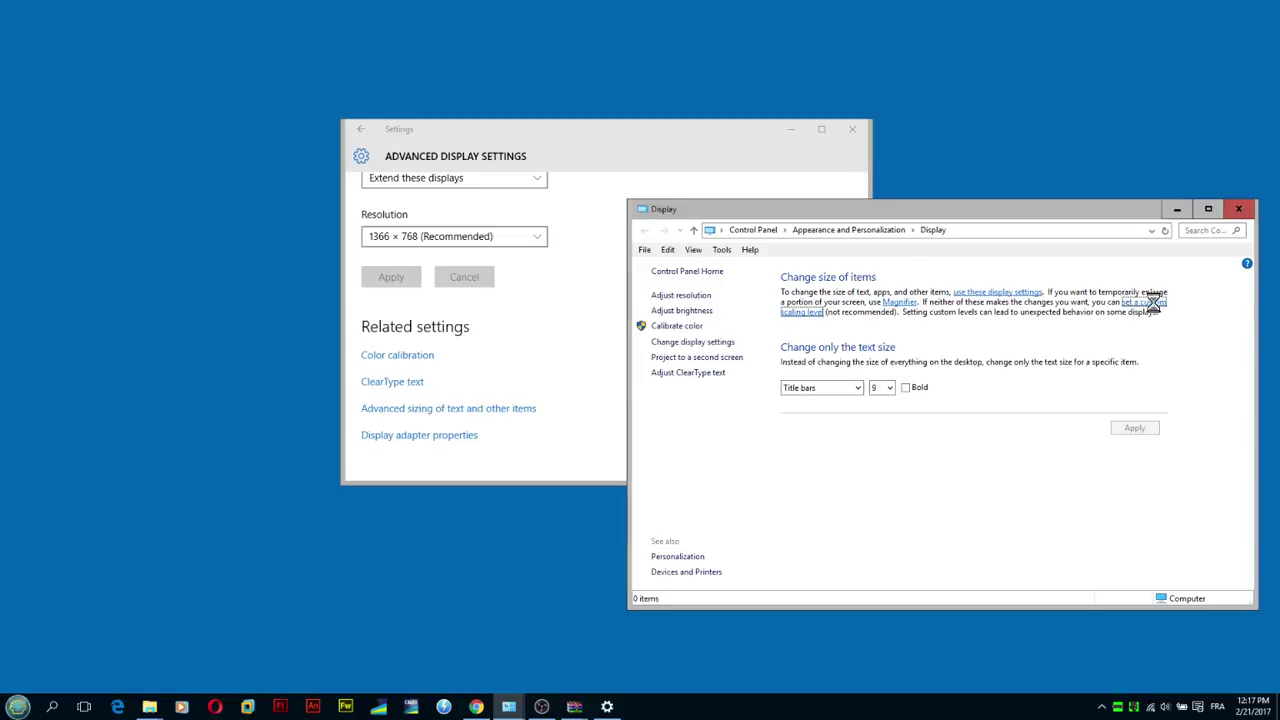
# Step: Open the custom scaling level options, move the dialog over the Settings window and check the scale percentage
pyautogui.click(1148, 302)
pyautogui.moveTo(774, 256); pyautogui.dragTo(615, 241)
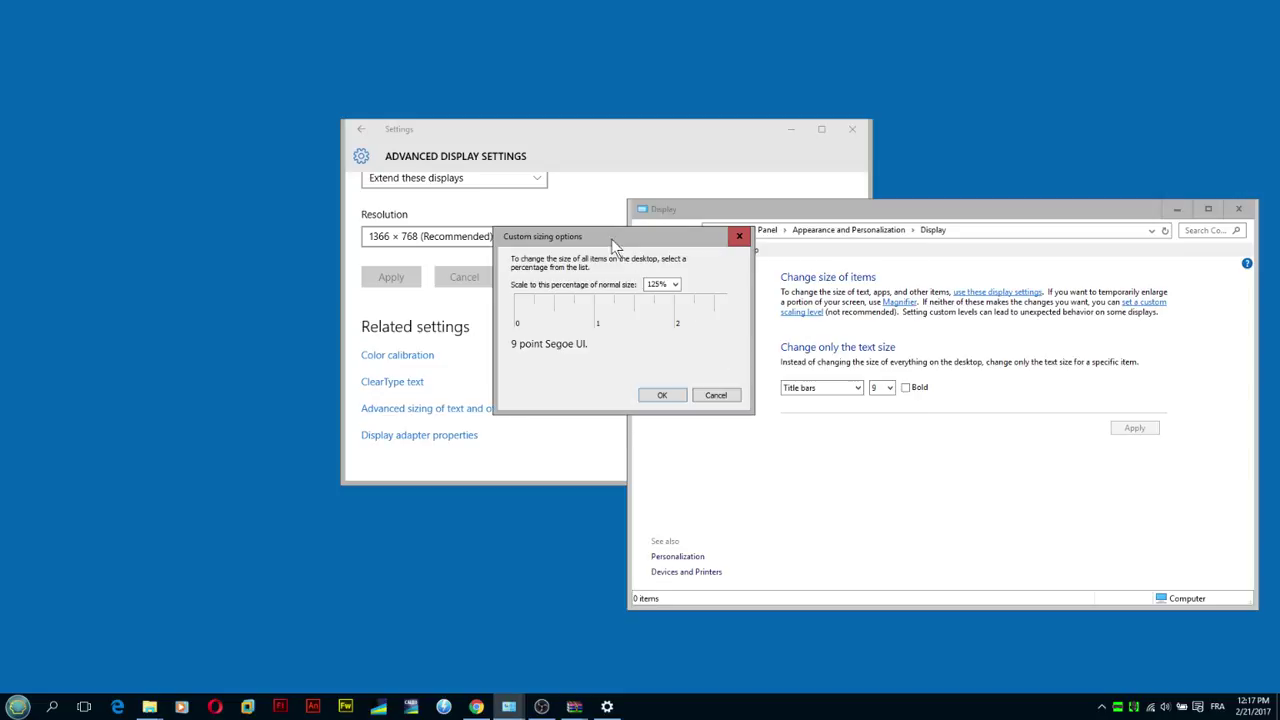
pyautogui.doubleClick(667, 286)
# Step: Bring the "Windows 10+8+8.1 Fixes" folder window back up and move it so the Custom sizing options dialog stays partly visible
pyautogui.click(149, 707)
pyautogui.click(212, 677)
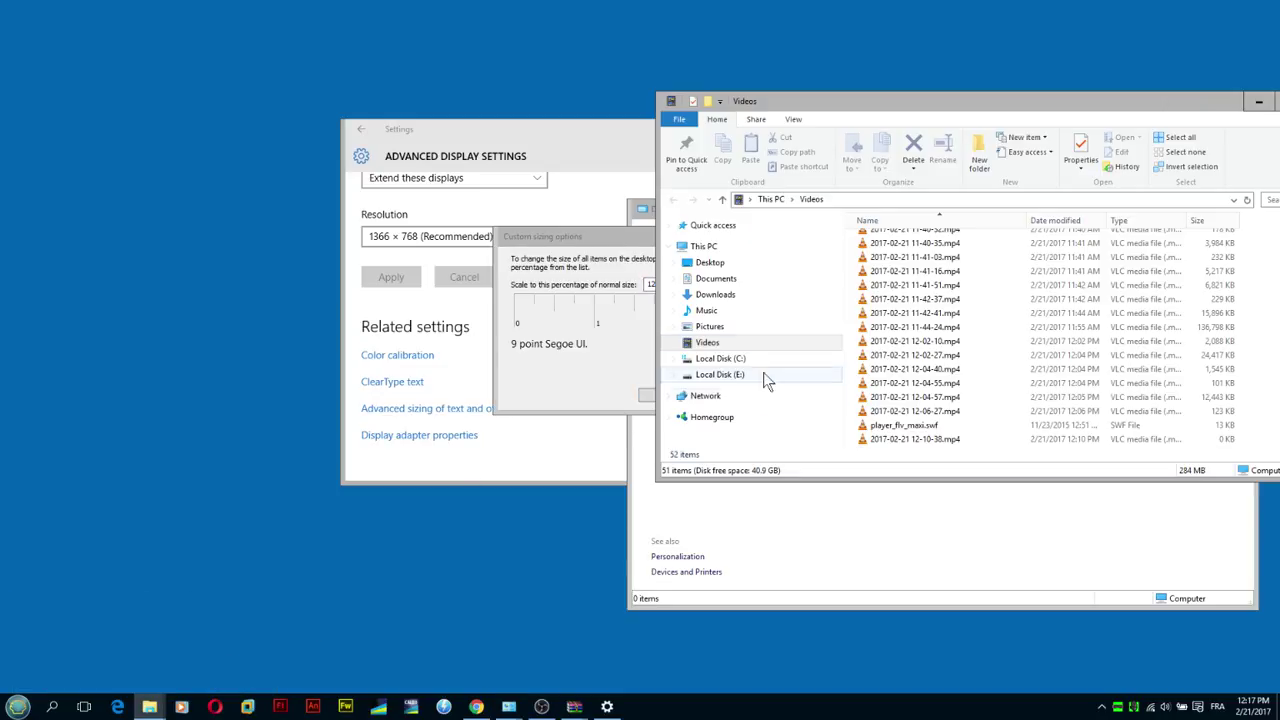
pyautogui.click(1257, 105)
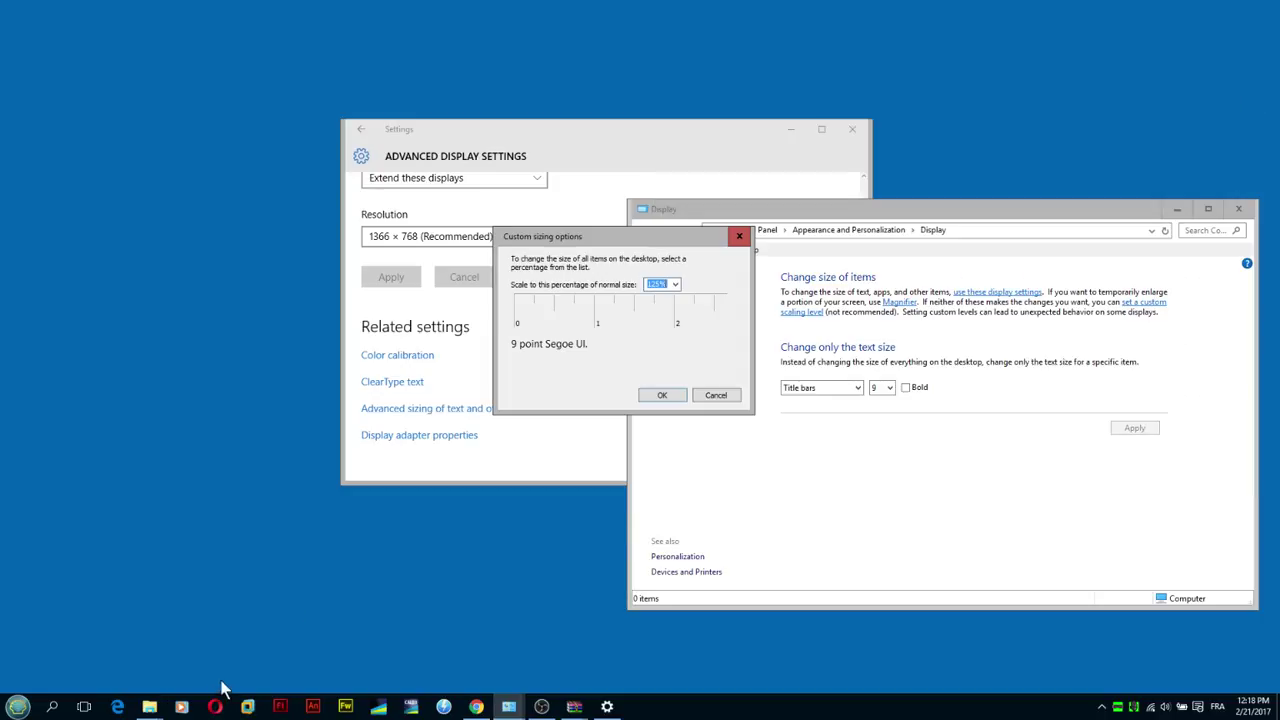
pyautogui.click(149, 707)
pyautogui.click(80, 643)
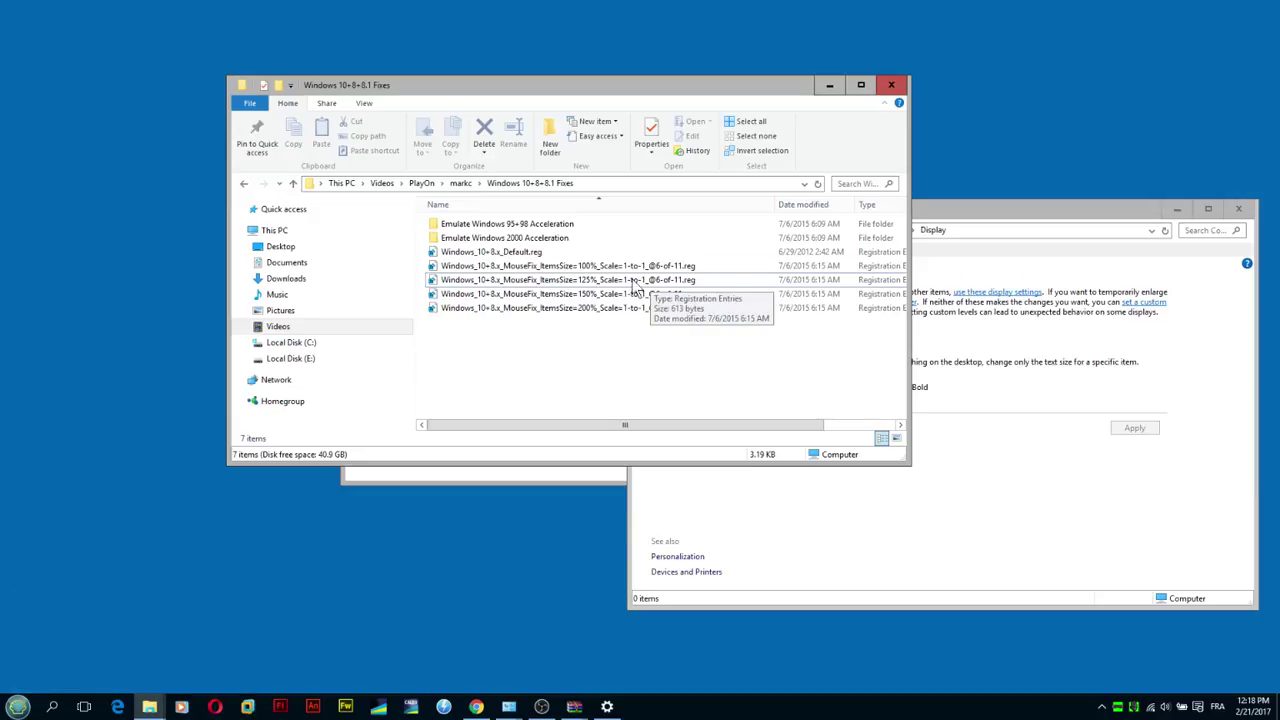
pyautogui.moveTo(687, 84); pyautogui.dragTo(321, 62)
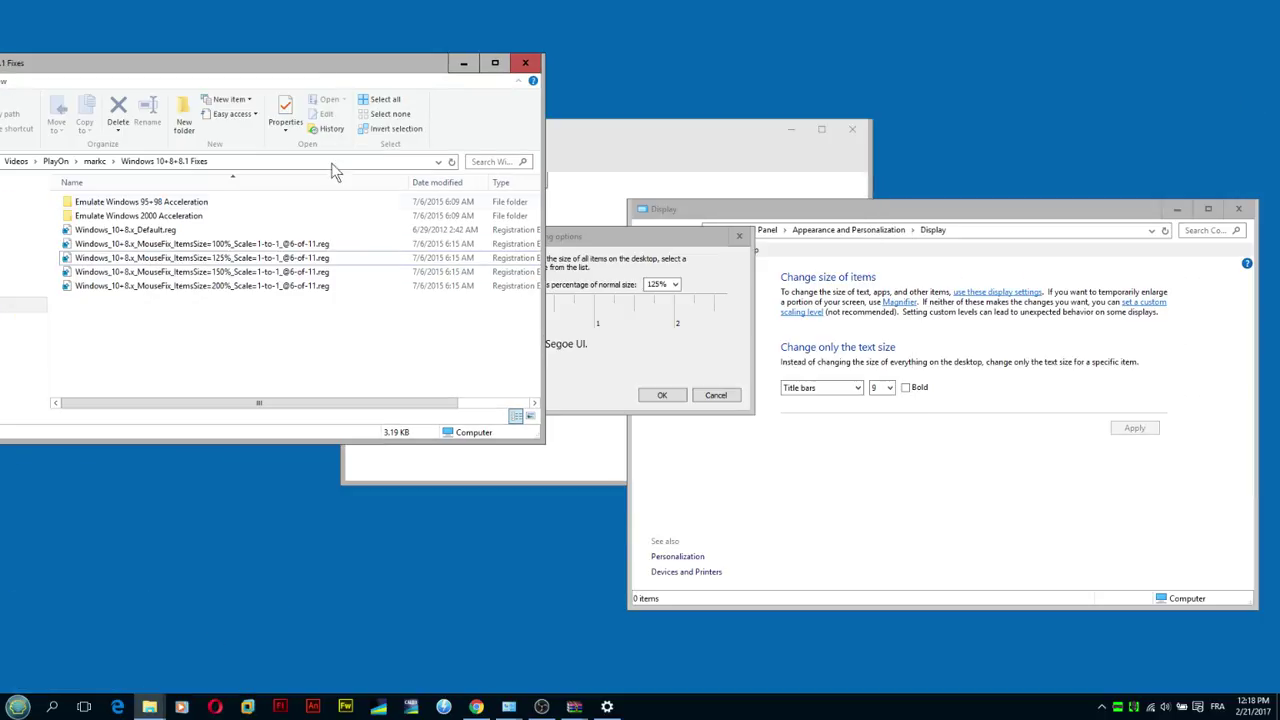
# Step: Select the MouseFix registry file for 125% ItemsSize, compare it with the Custom sizing options and accept that dialog
pyautogui.click(248, 259)
pyautogui.doubleClick(248, 259)
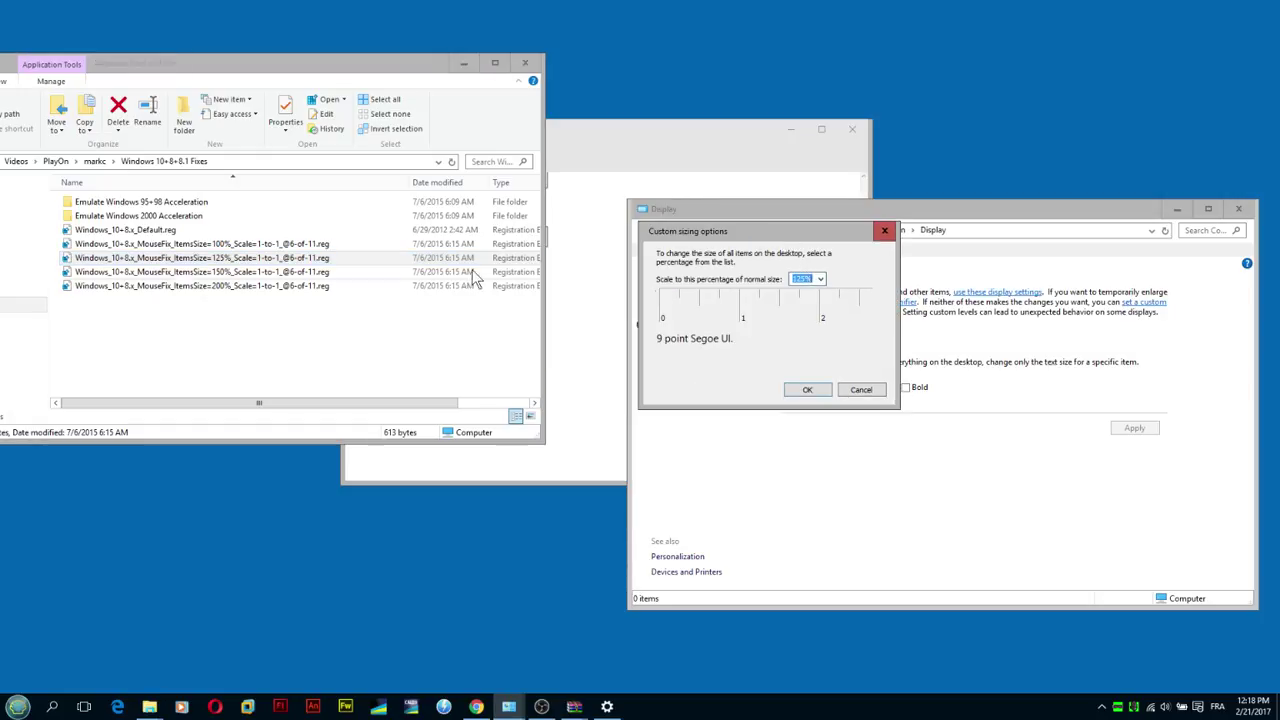
pyautogui.moveTo(805, 238); pyautogui.dragTo(928, 281)
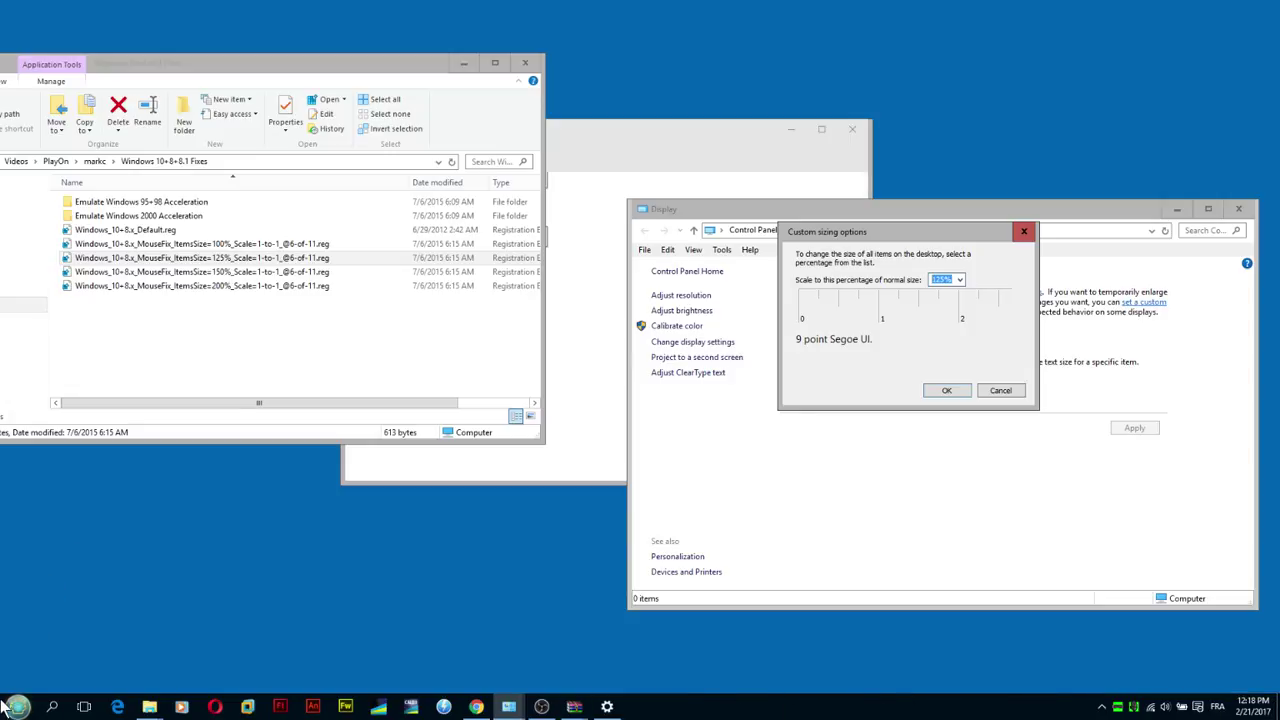
pyautogui.moveTo(955, 237); pyautogui.dragTo(885, 80)
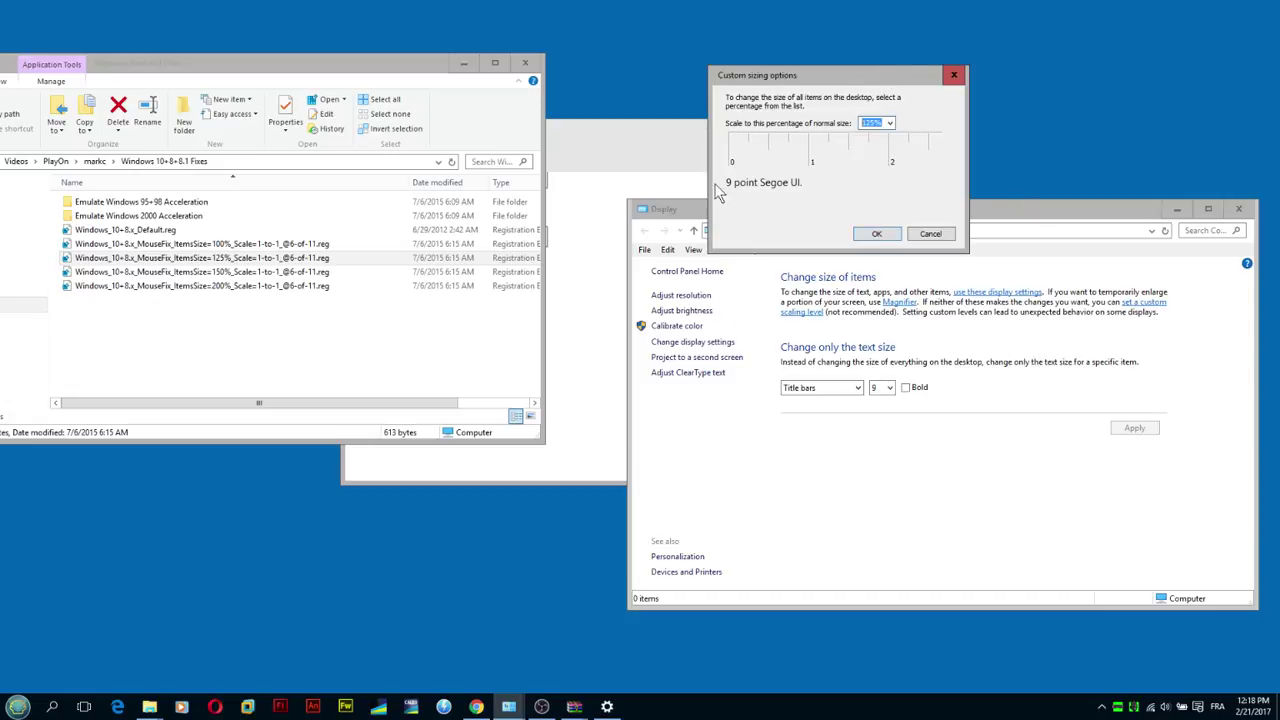
pyautogui.click(878, 234)
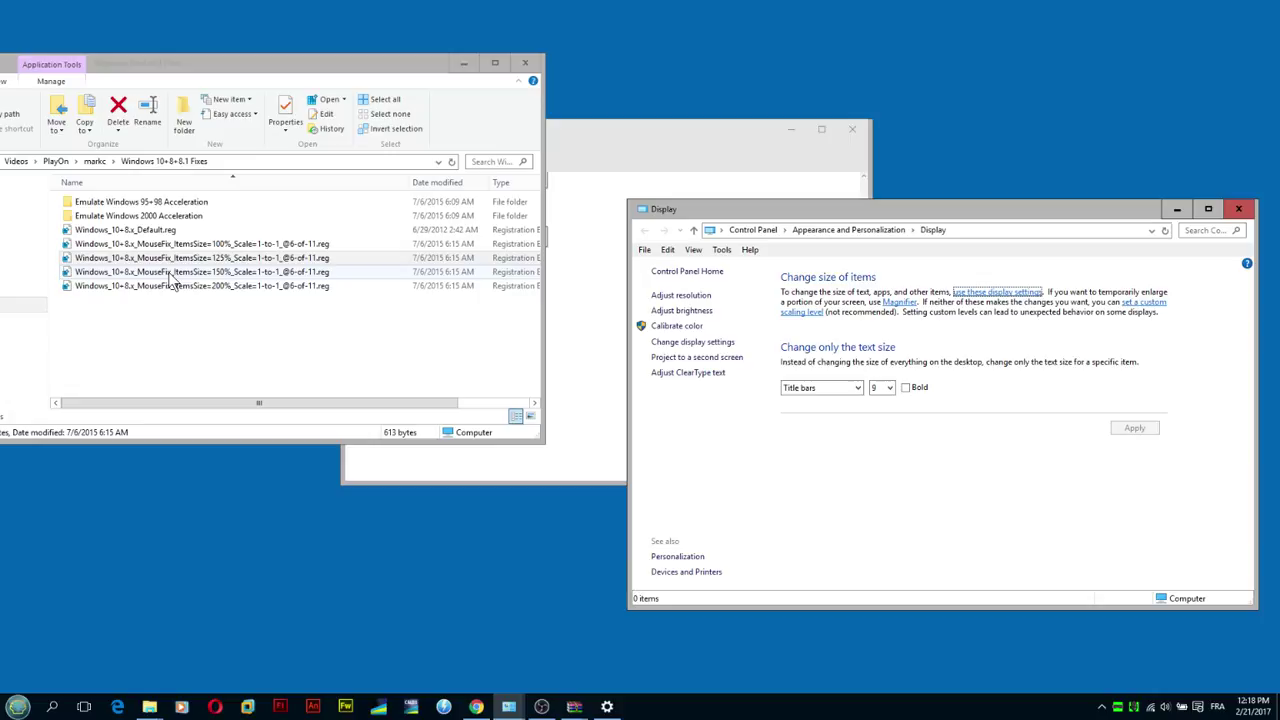
# Step: Go back to the markc folder and extract MouseMovementRecorder.exe into it from the MouseMovementRecorder ZIP archive
pyautogui.moveTo(271, 72); pyautogui.dragTo(868, 162)
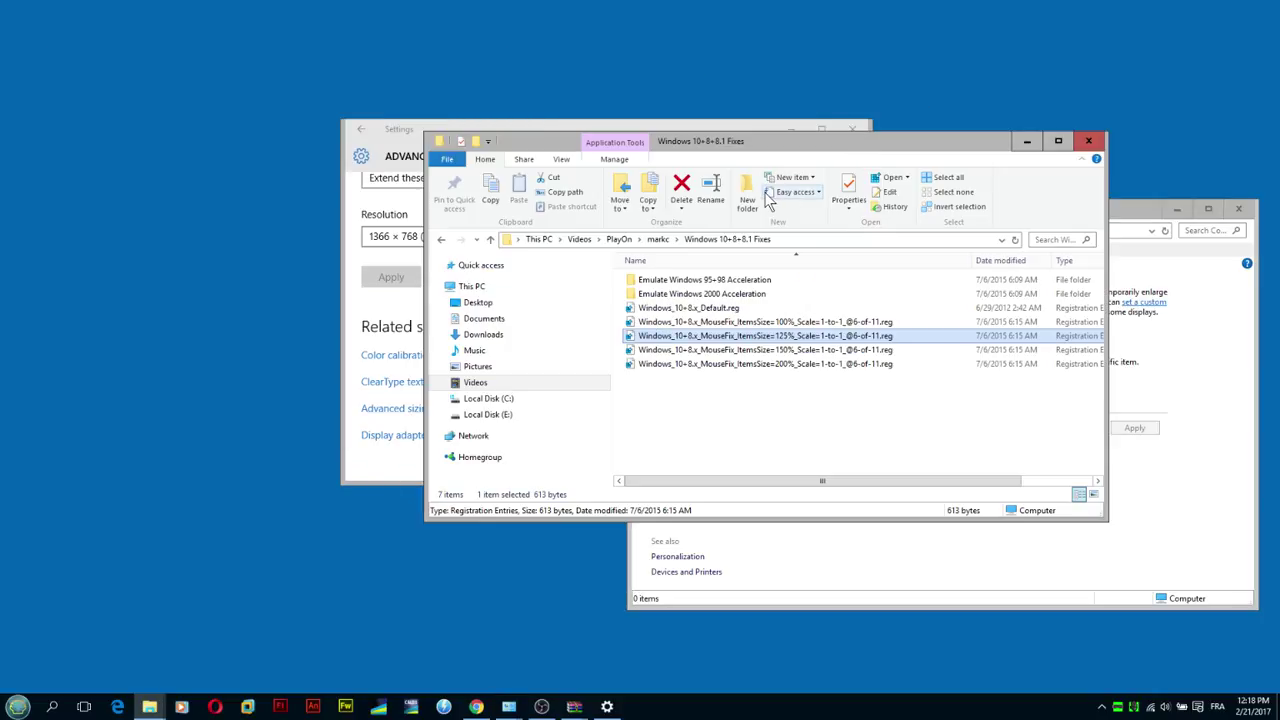
pyautogui.click(441, 240)
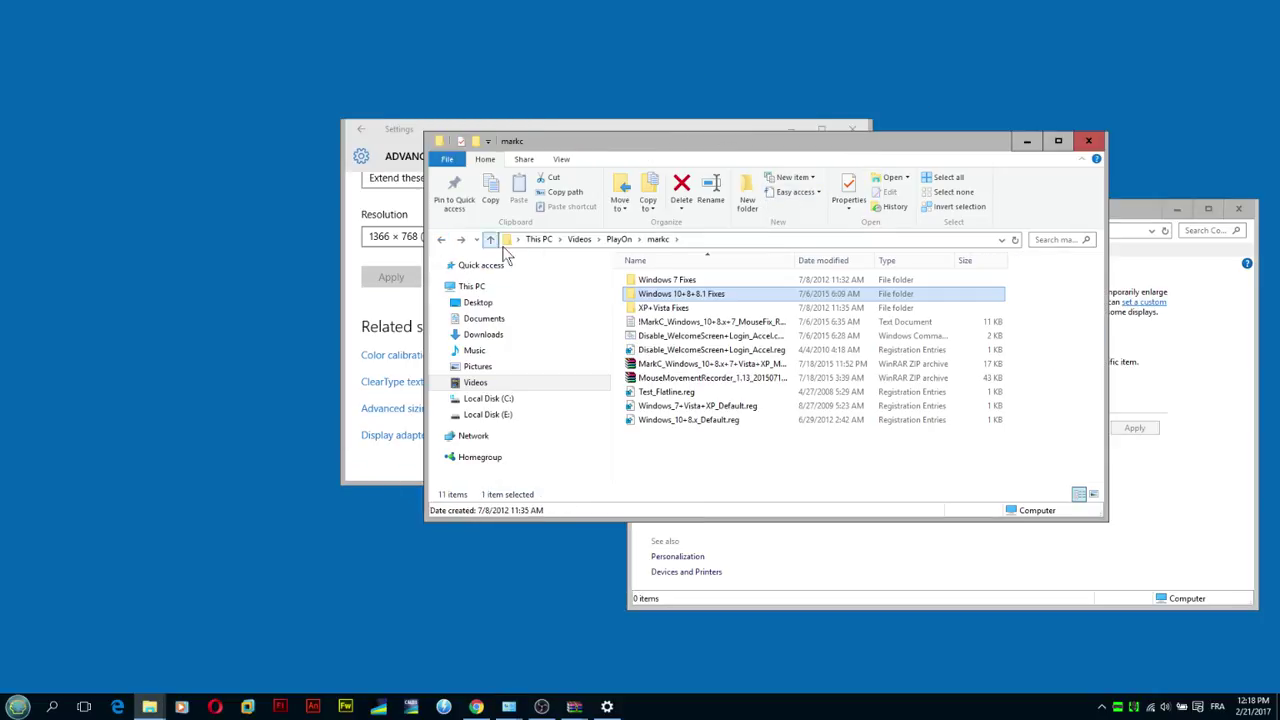
pyautogui.doubleClick(710, 378)
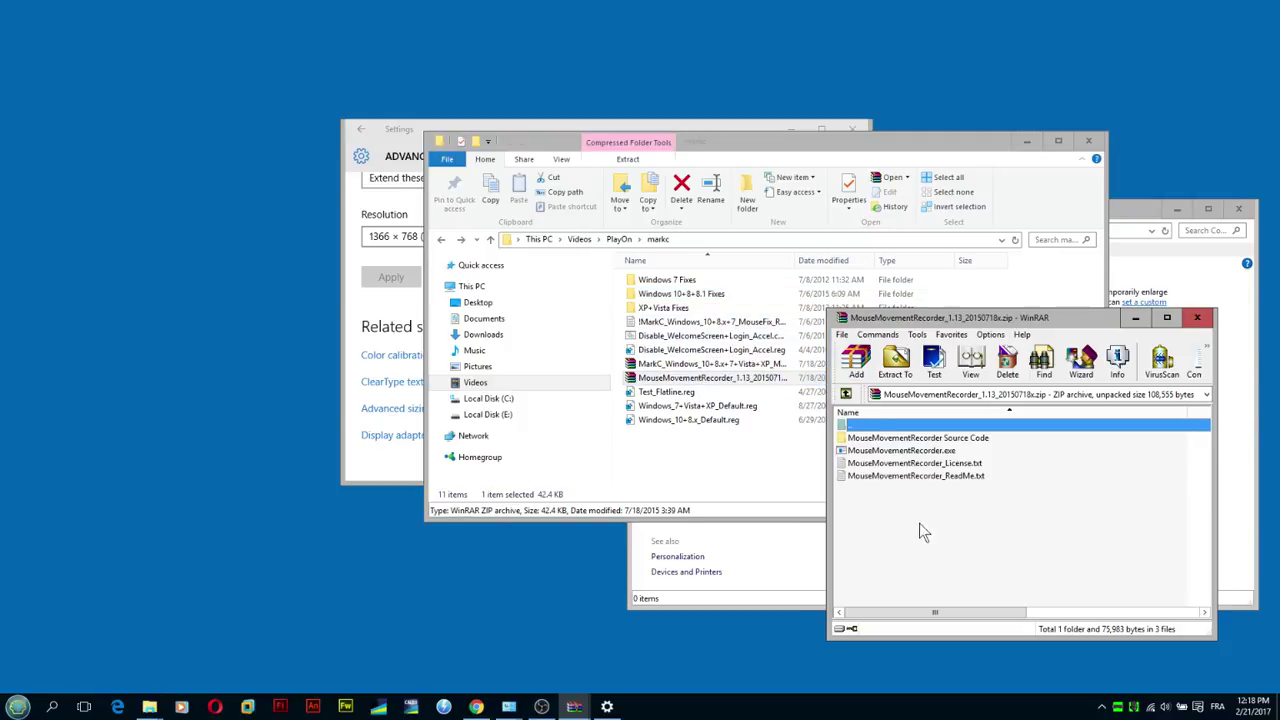
pyautogui.moveTo(925, 544); pyautogui.dragTo(718, 456)
pyautogui.click(870, 452)
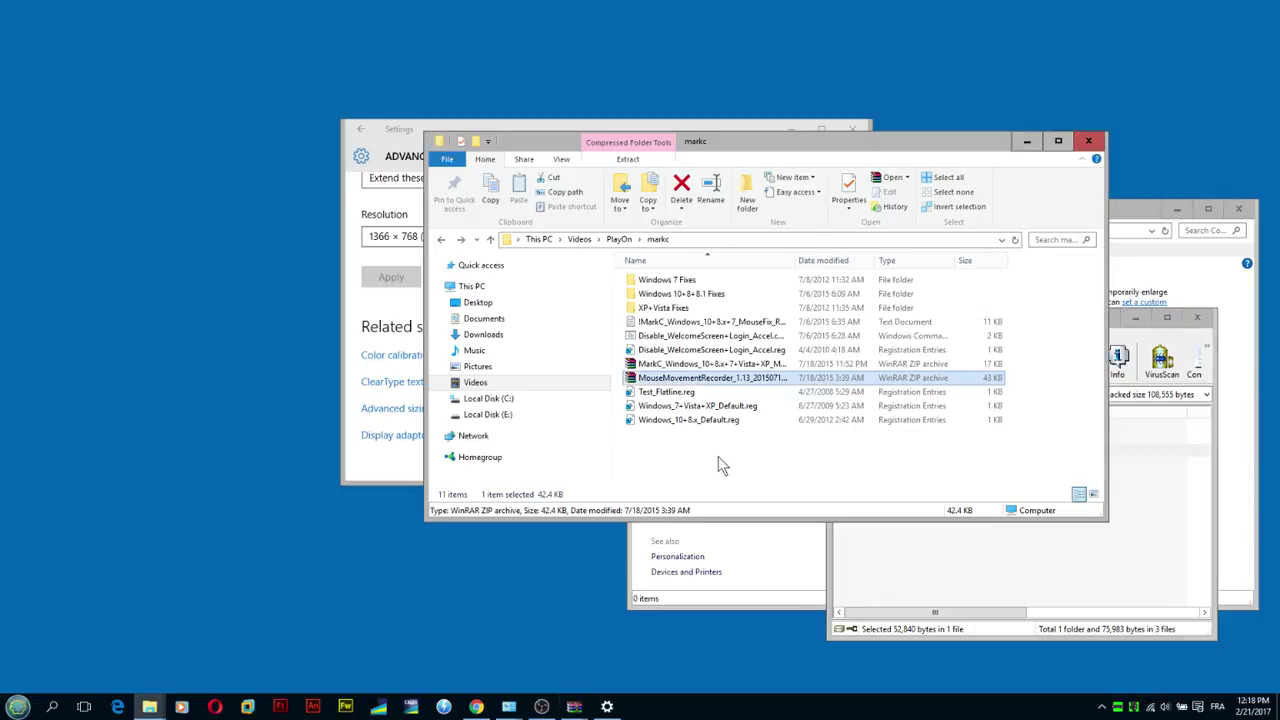
# Step: Run MouseMovementRecorder.exe past the security warning, compare mouse movement with pointer movement and close the recorder
pyautogui.doubleClick(683, 380)
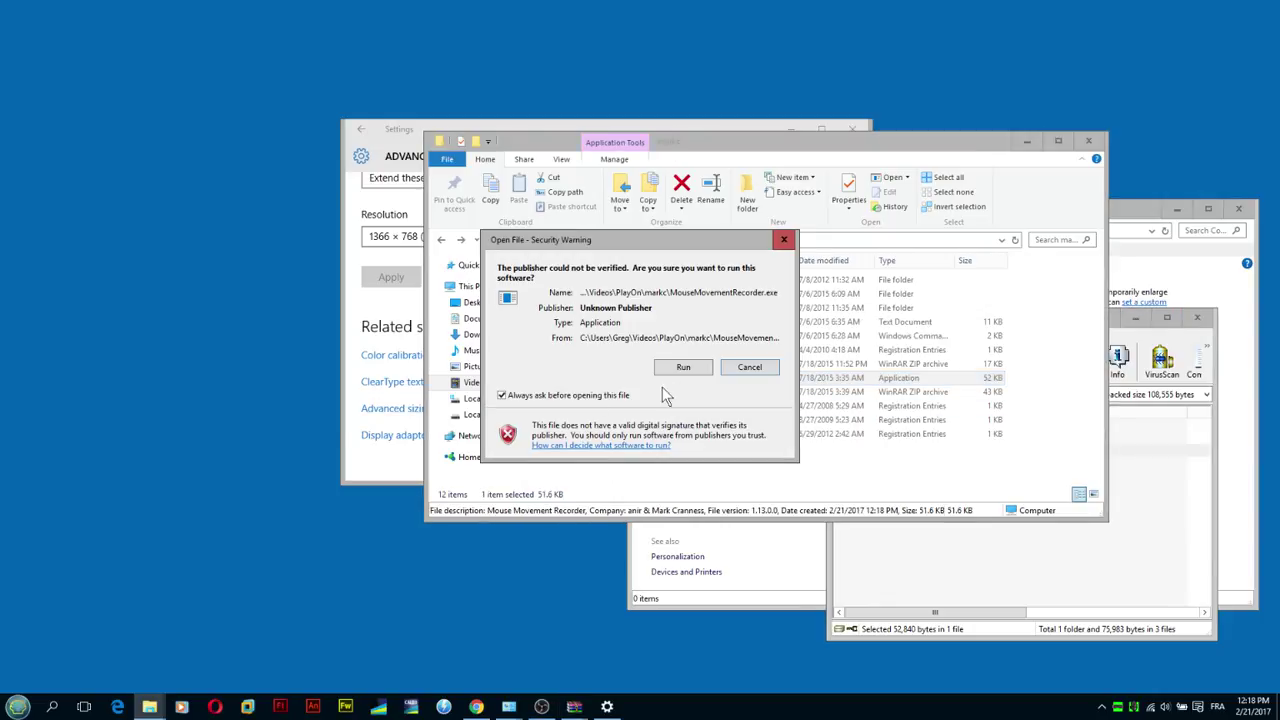
pyautogui.click(690, 366)
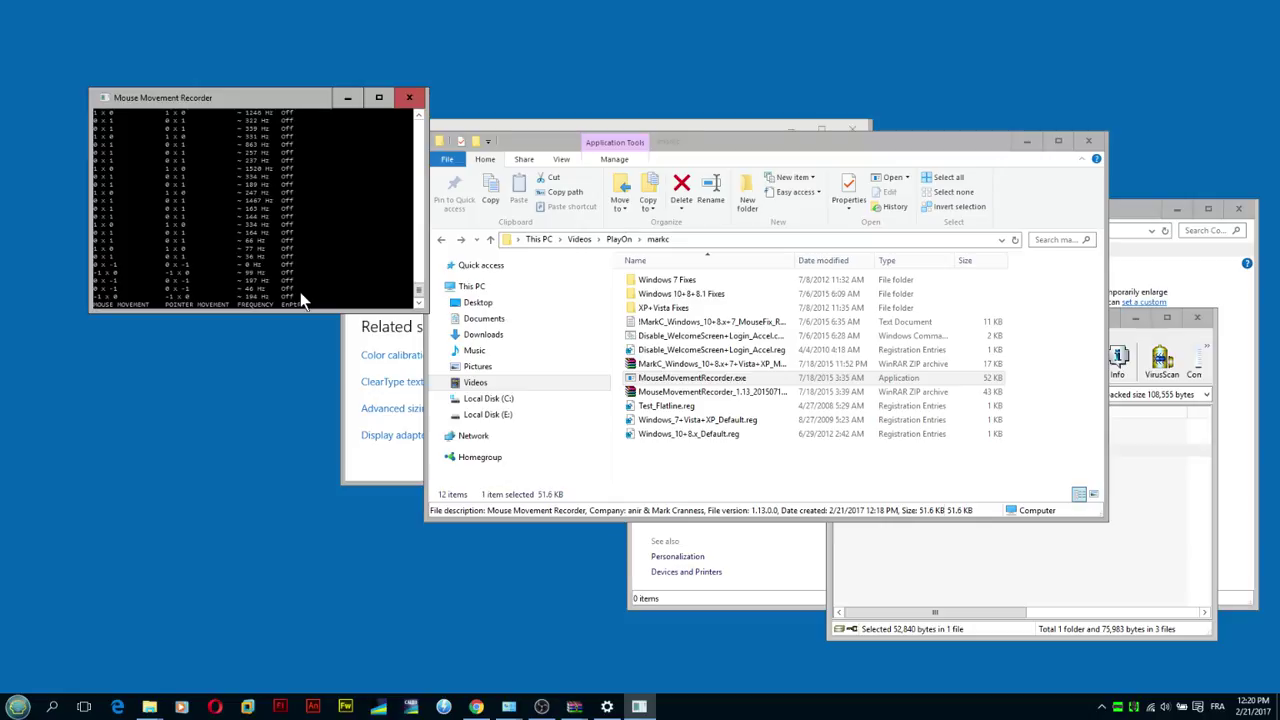
pyautogui.click(409, 97)
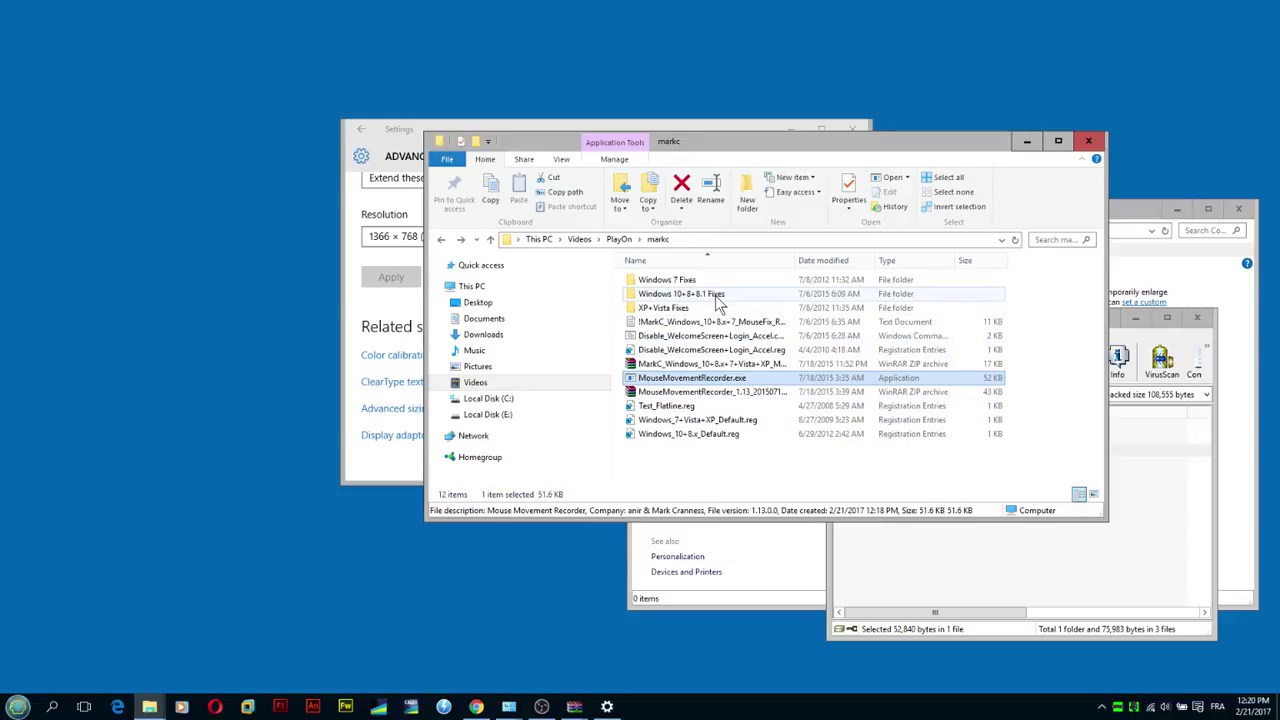
# Step: Switch to Chrome and look through NirSoft's ShellExView page, including its download links, description and version history
pyautogui.click(476, 706)
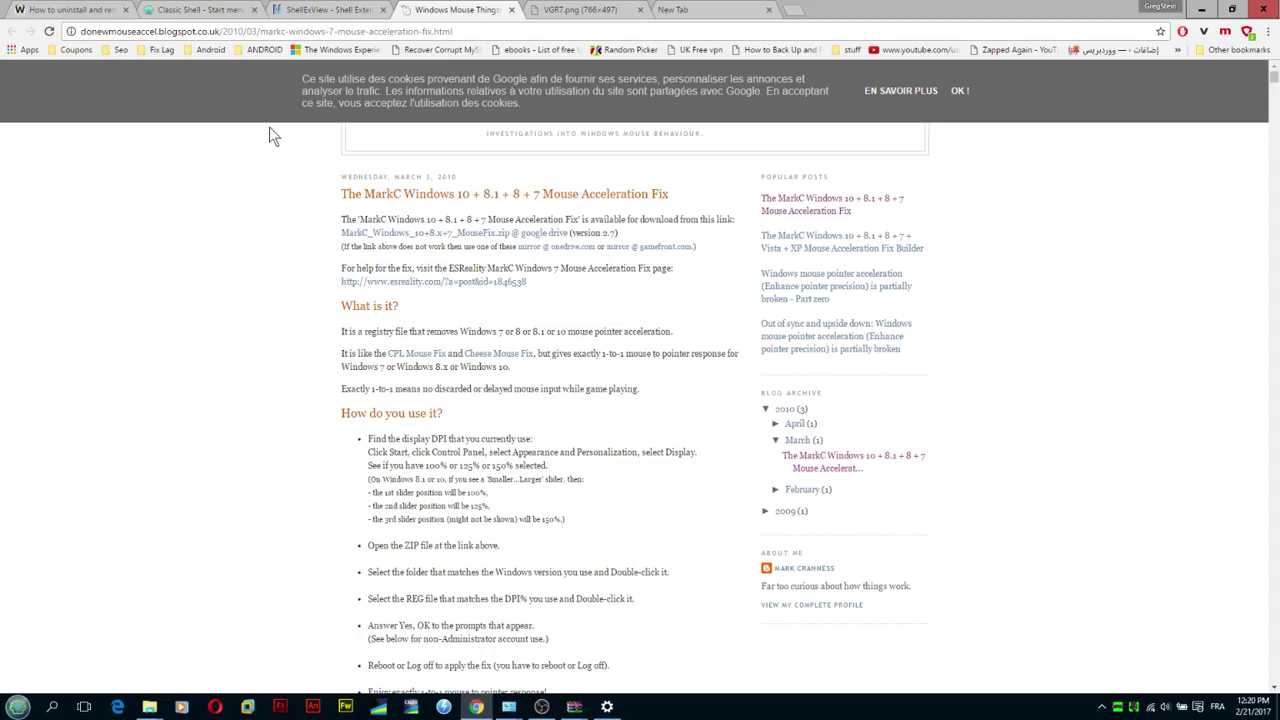
pyautogui.click(311, 10)
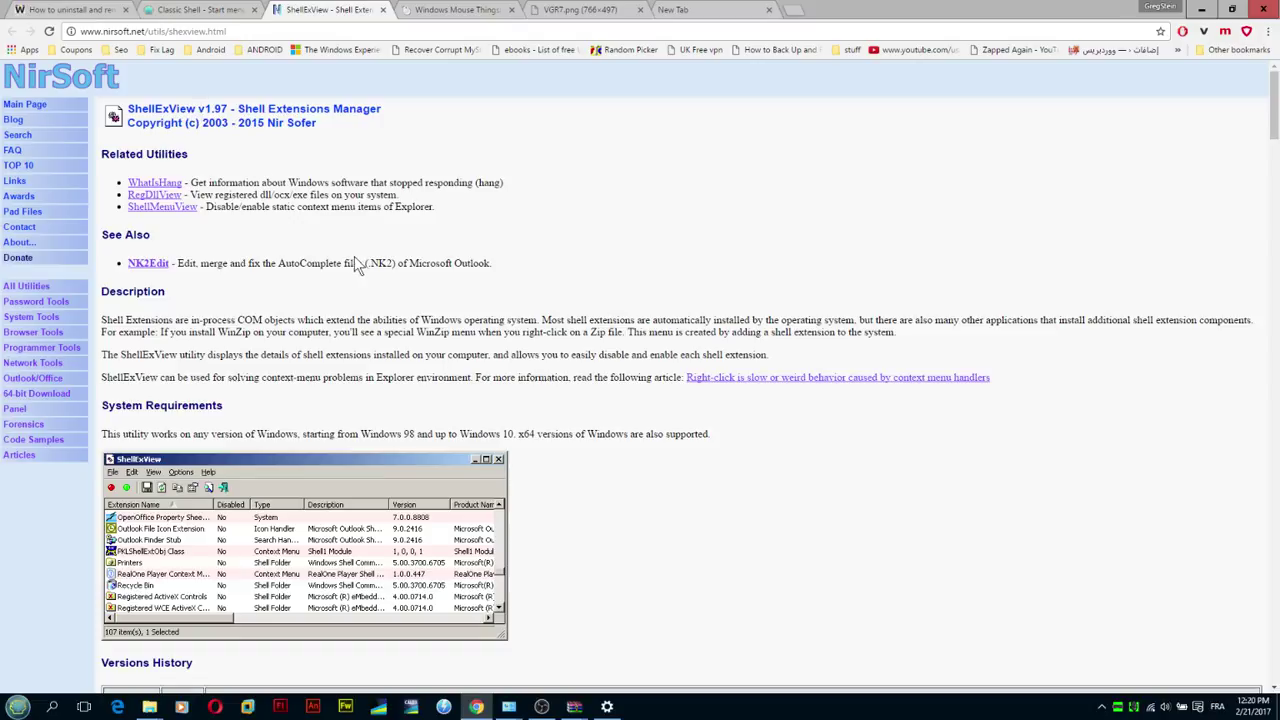
pyautogui.scroll(-3, 296, 242)
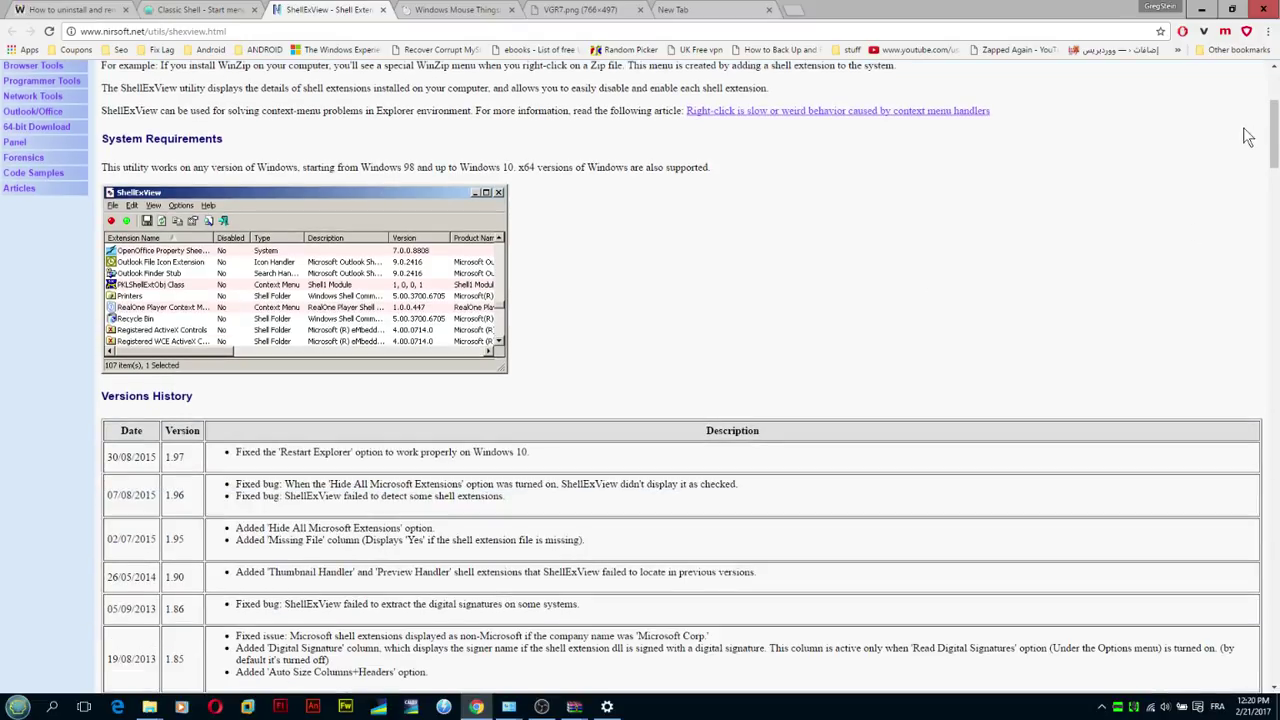
pyautogui.moveTo(1273, 135); pyautogui.dragTo(1263, 585)
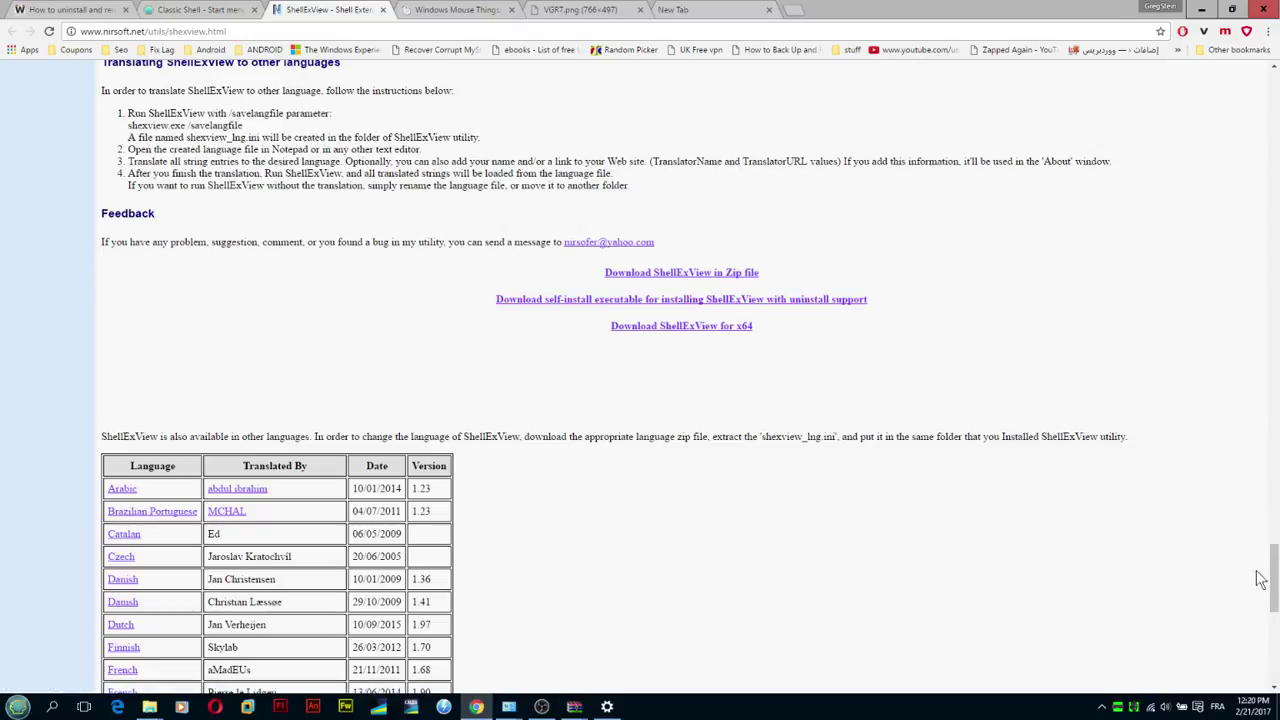
pyautogui.moveTo(1262, 580); pyautogui.dragTo(1268, 150)
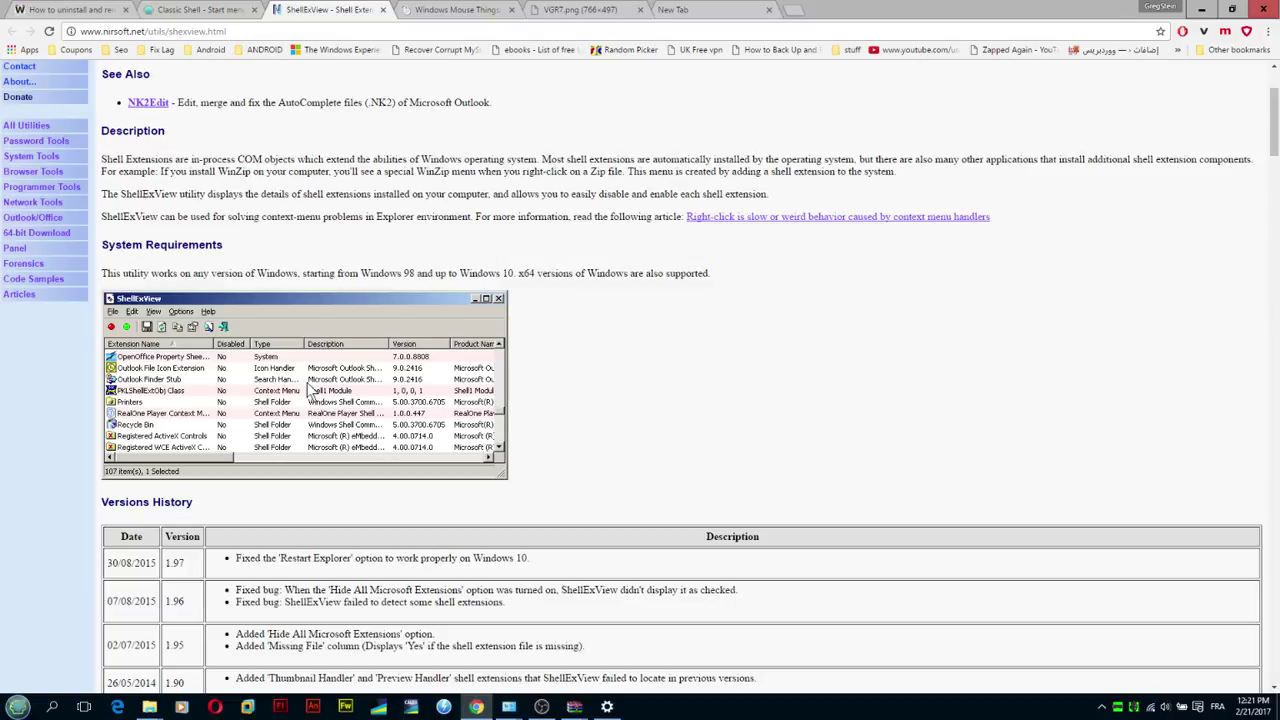
pyautogui.scroll(-2, 269, 308)
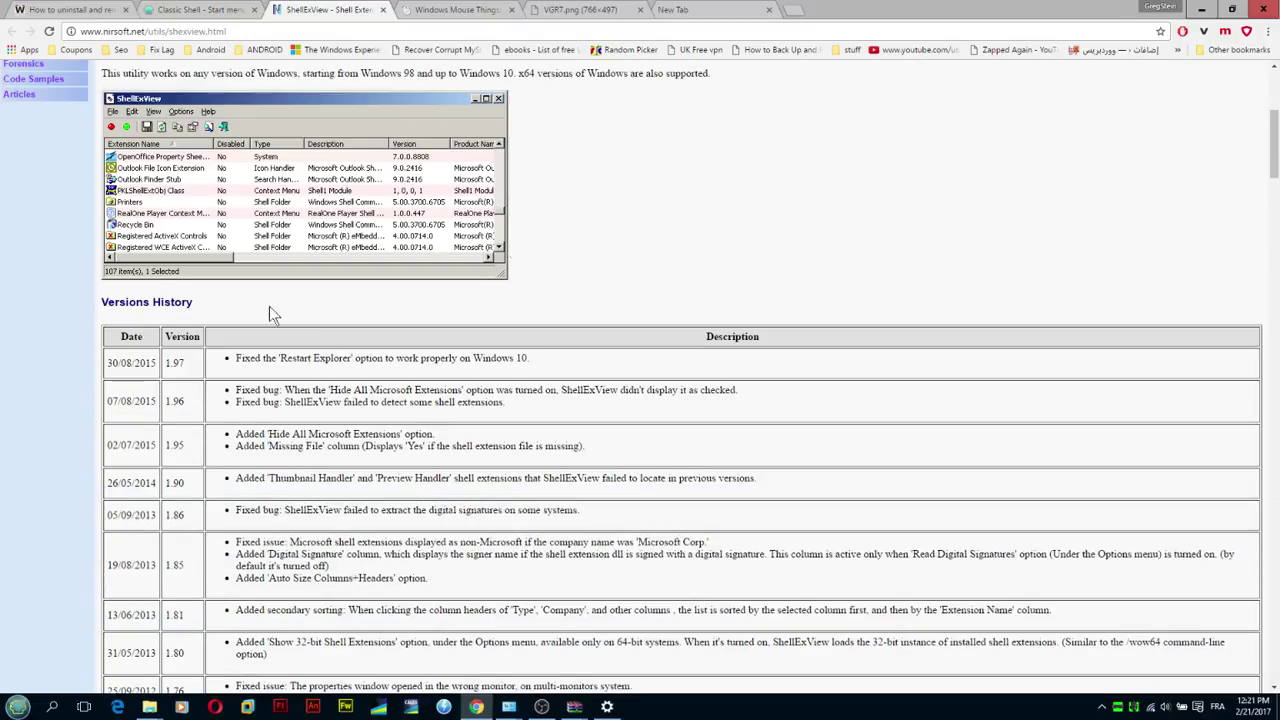
# Step: View the VGR7.png game room settings image, revisit the mouse fix and ShellExView pages, and switch to OBS
pyautogui.click(559, 13)
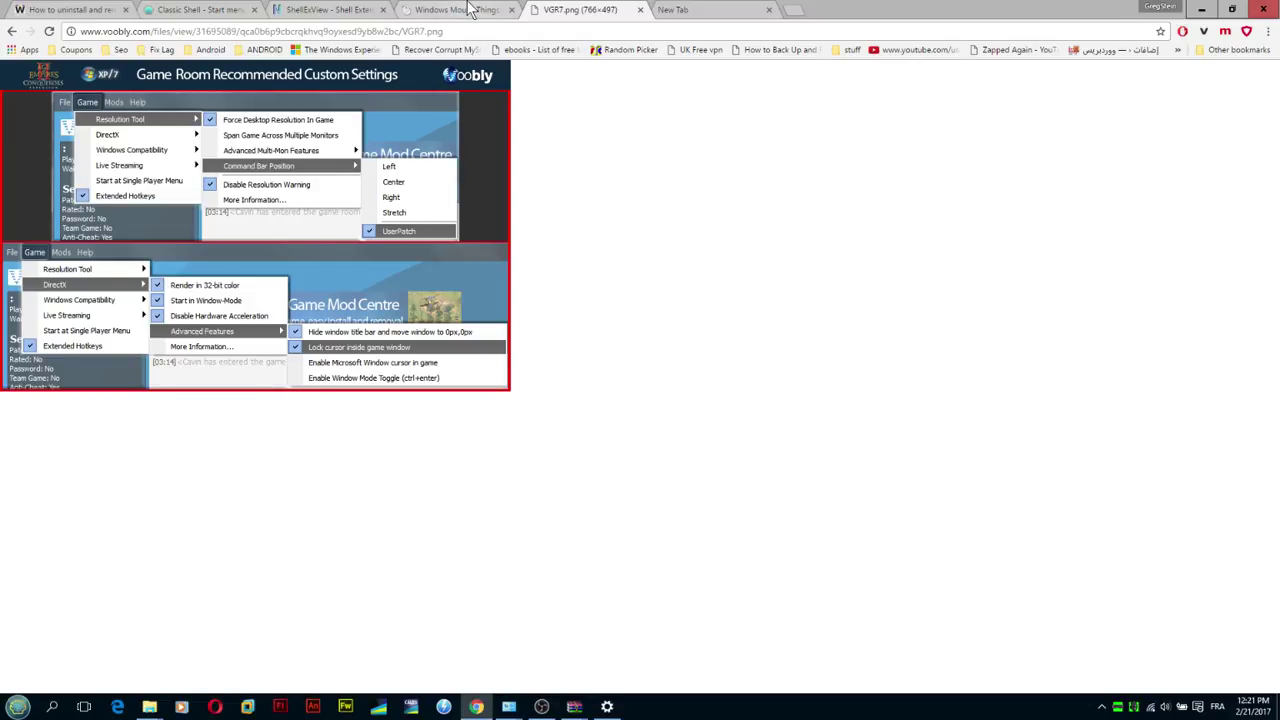
pyautogui.click(418, 9)
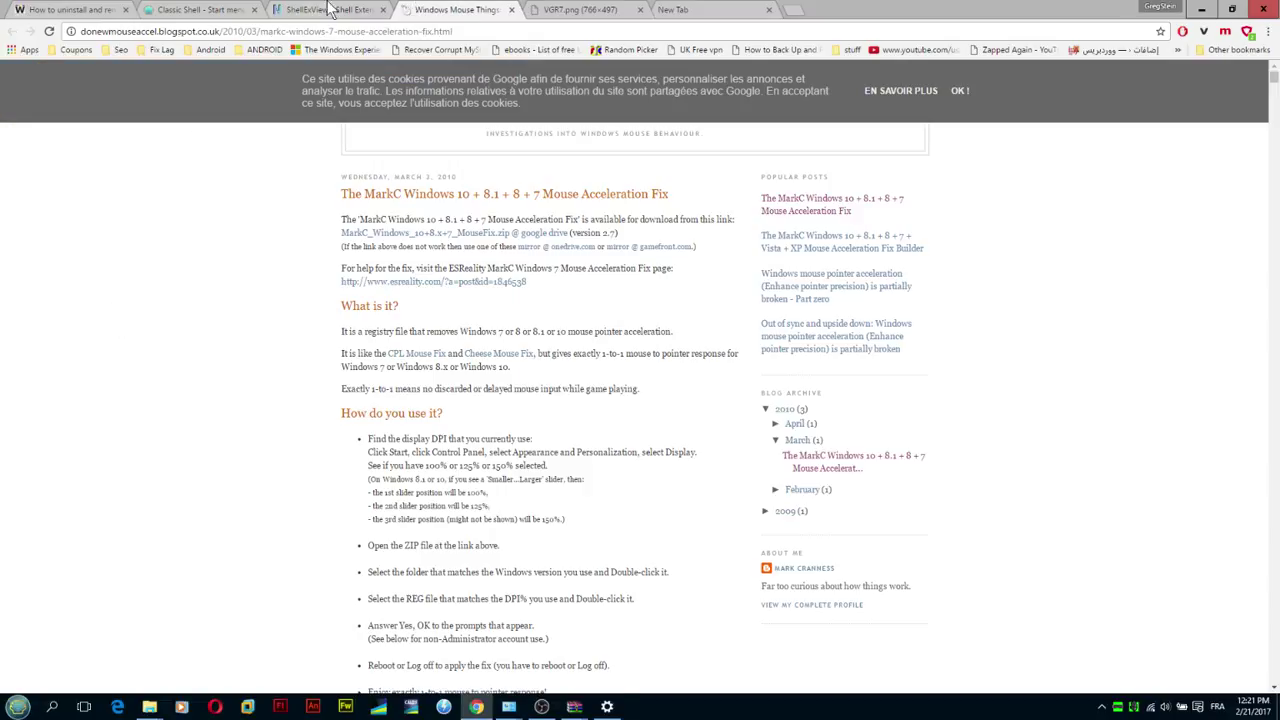
pyautogui.click(332, 9)
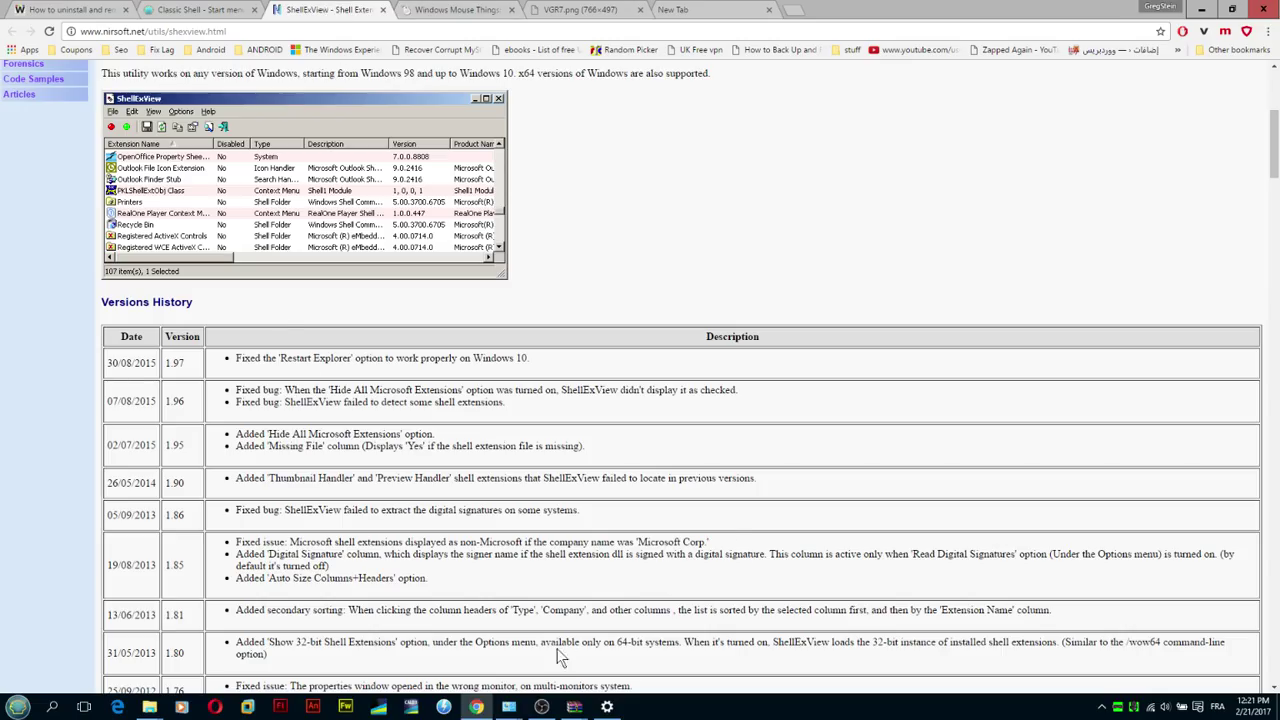
pyautogui.moveTo(544, 710)
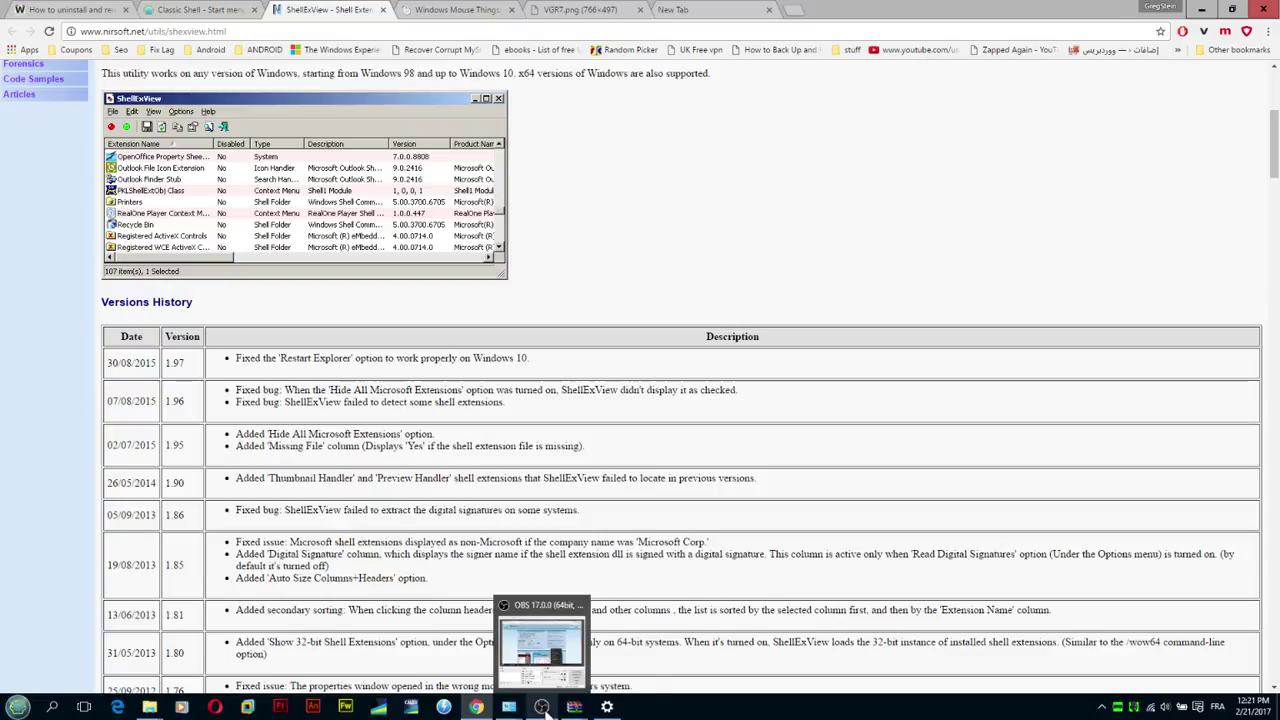
pyautogui.click(543, 708)
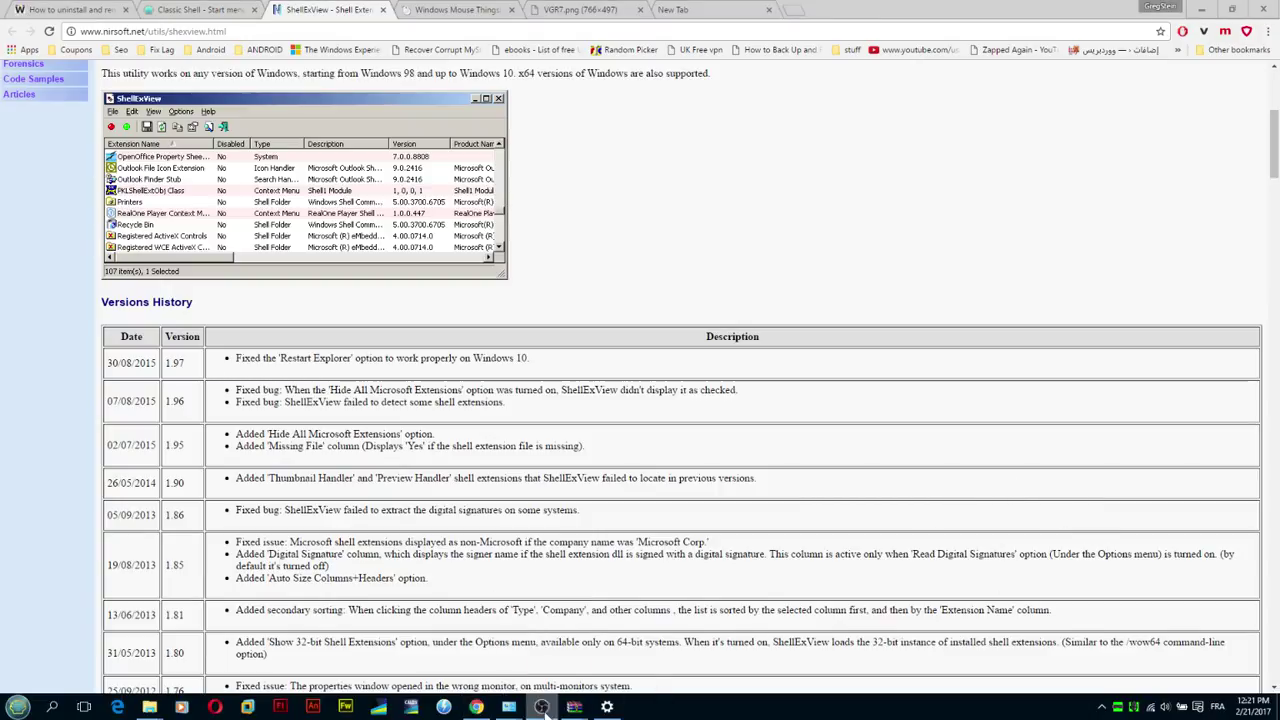